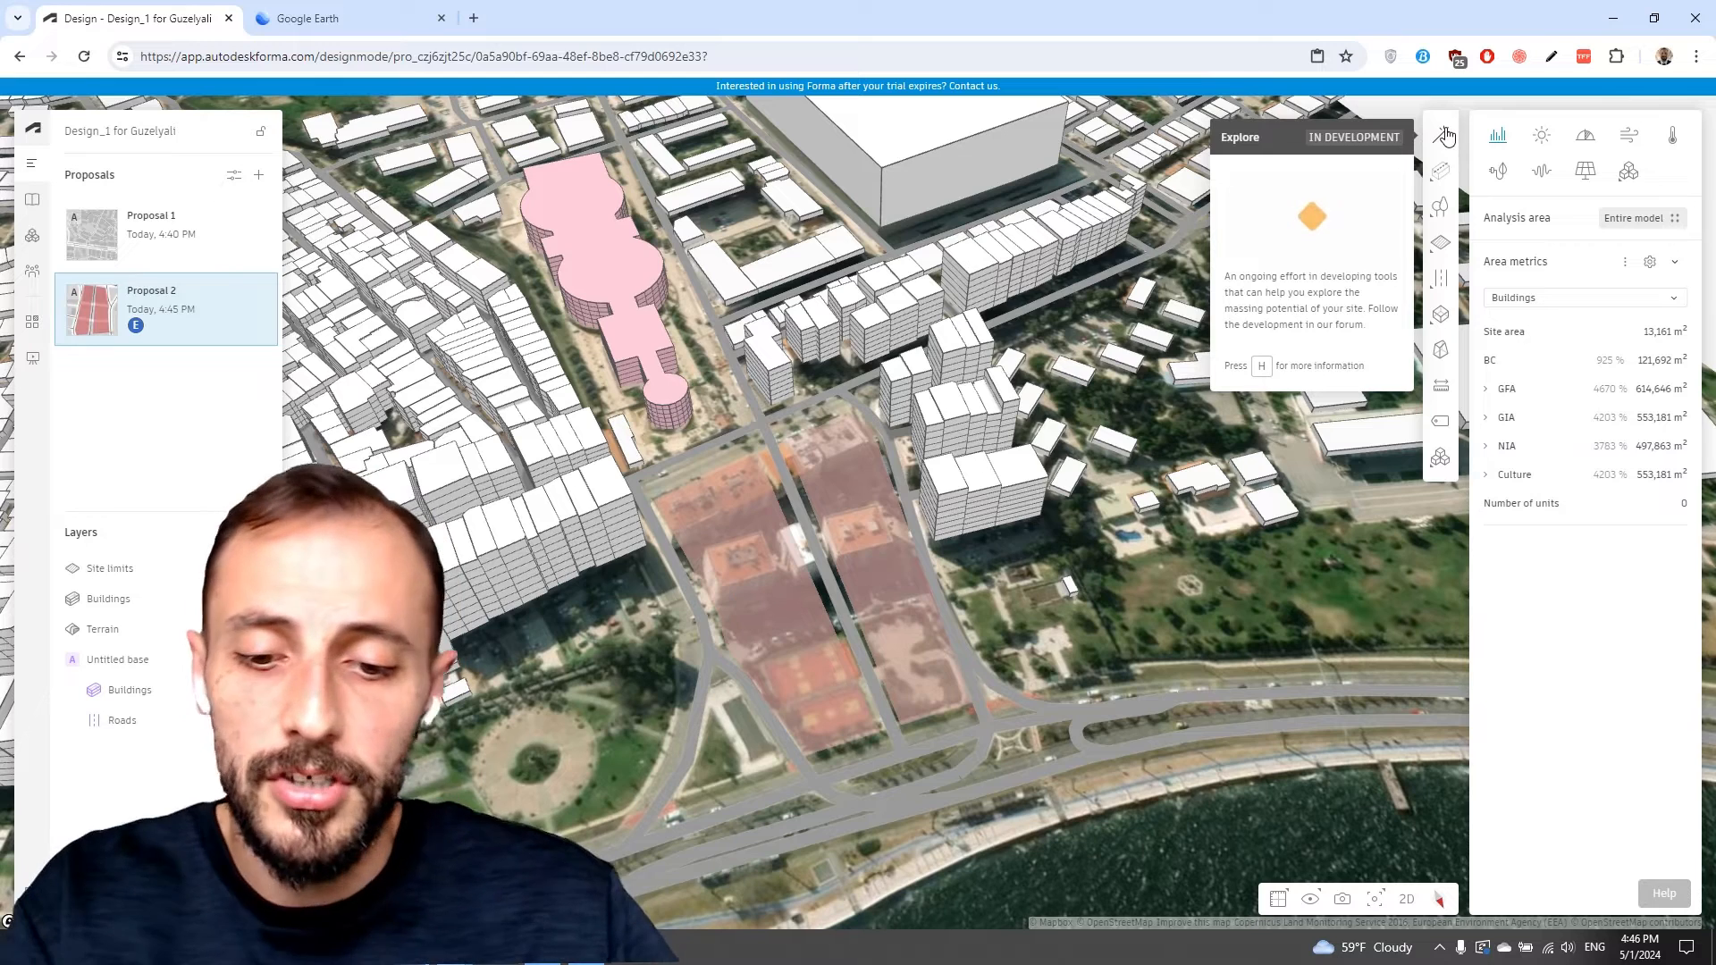
Open the Explore tool's help forum post on generative design features, read it, and return to the design tab.
key("h")
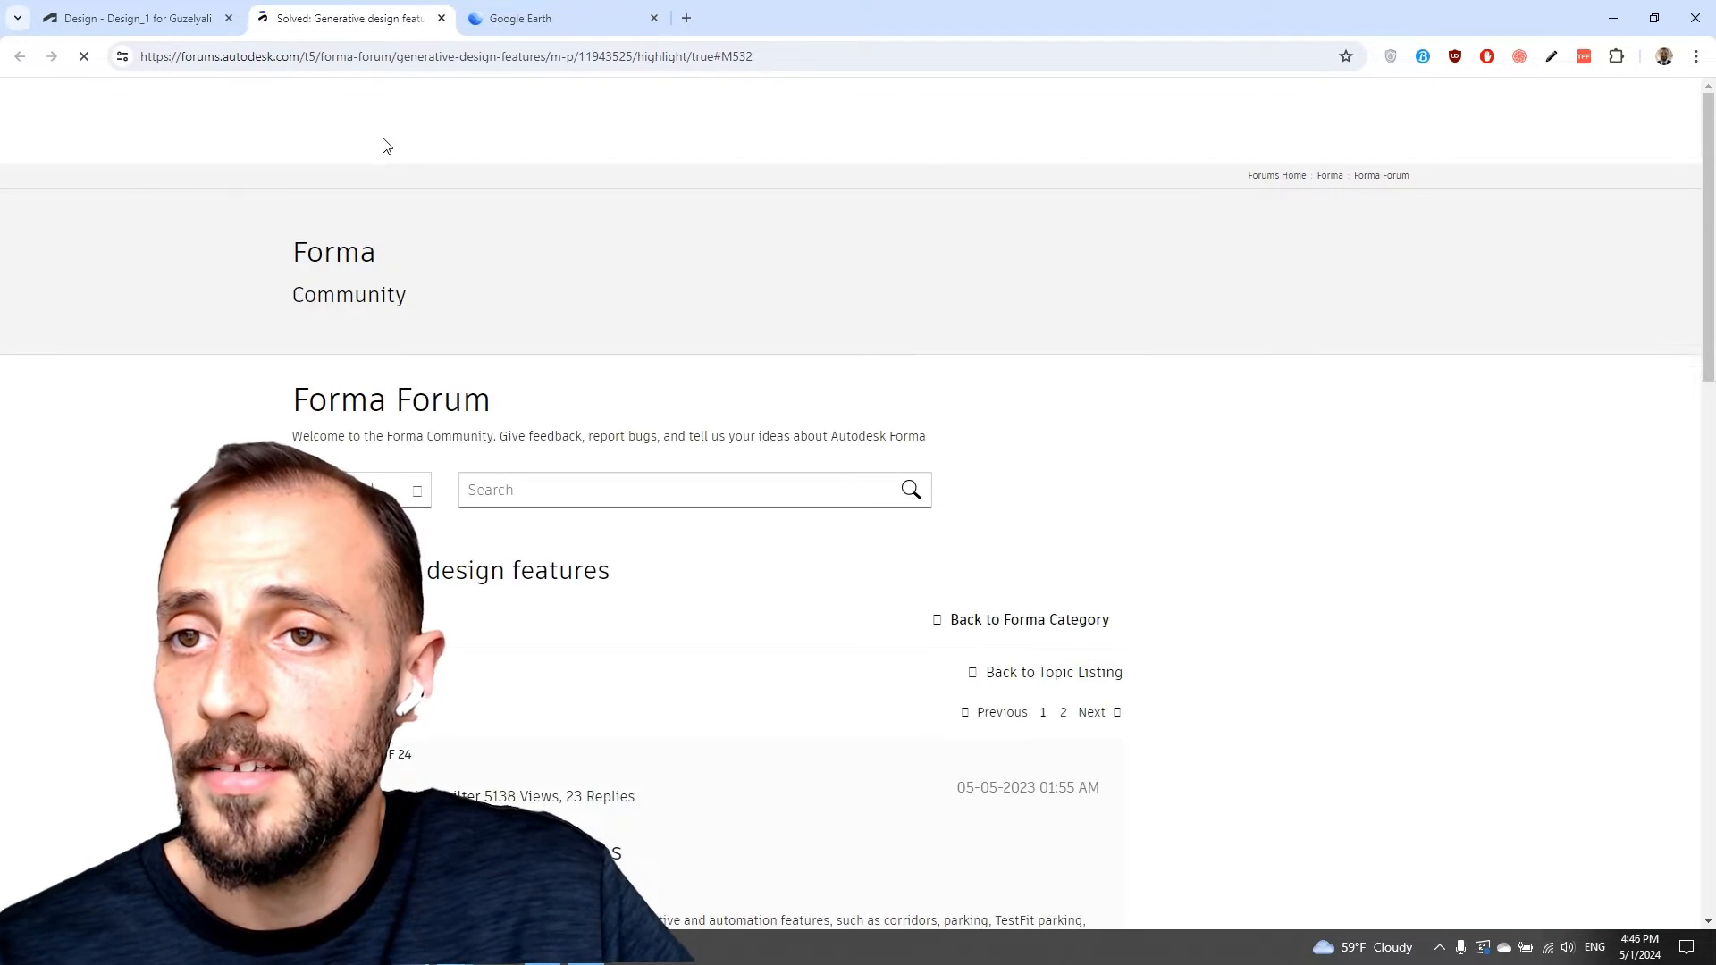
scroll(426, 161, "down", 1)
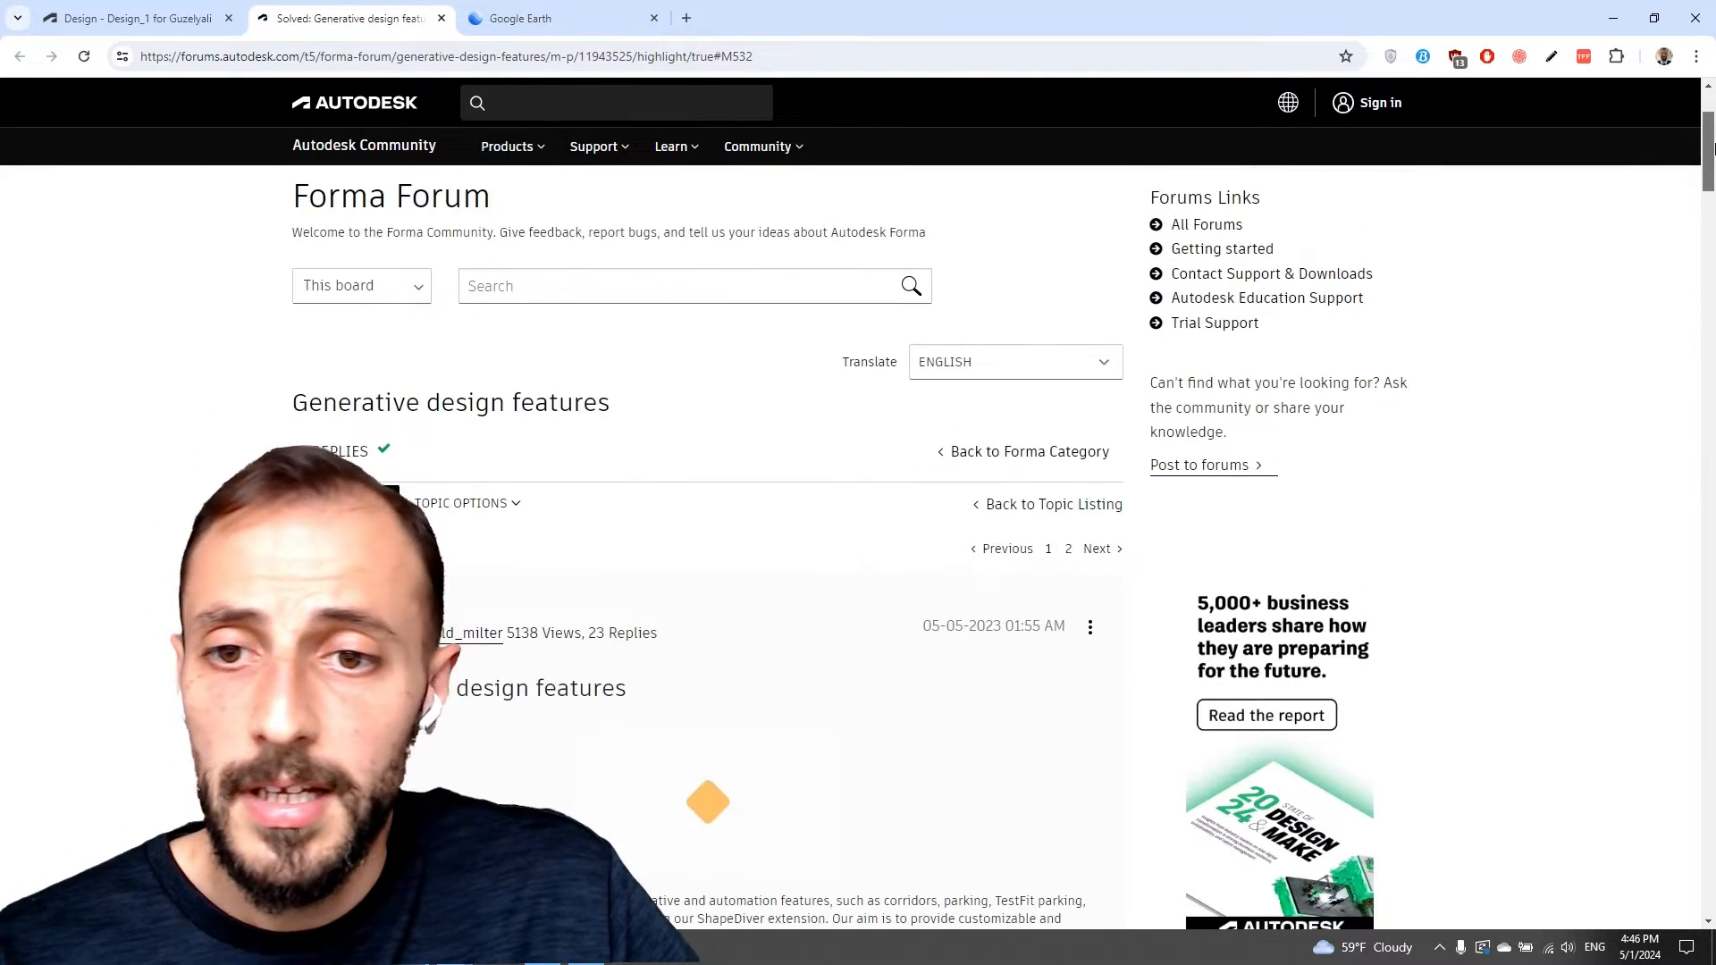
scroll(817, 304, "down", 5)
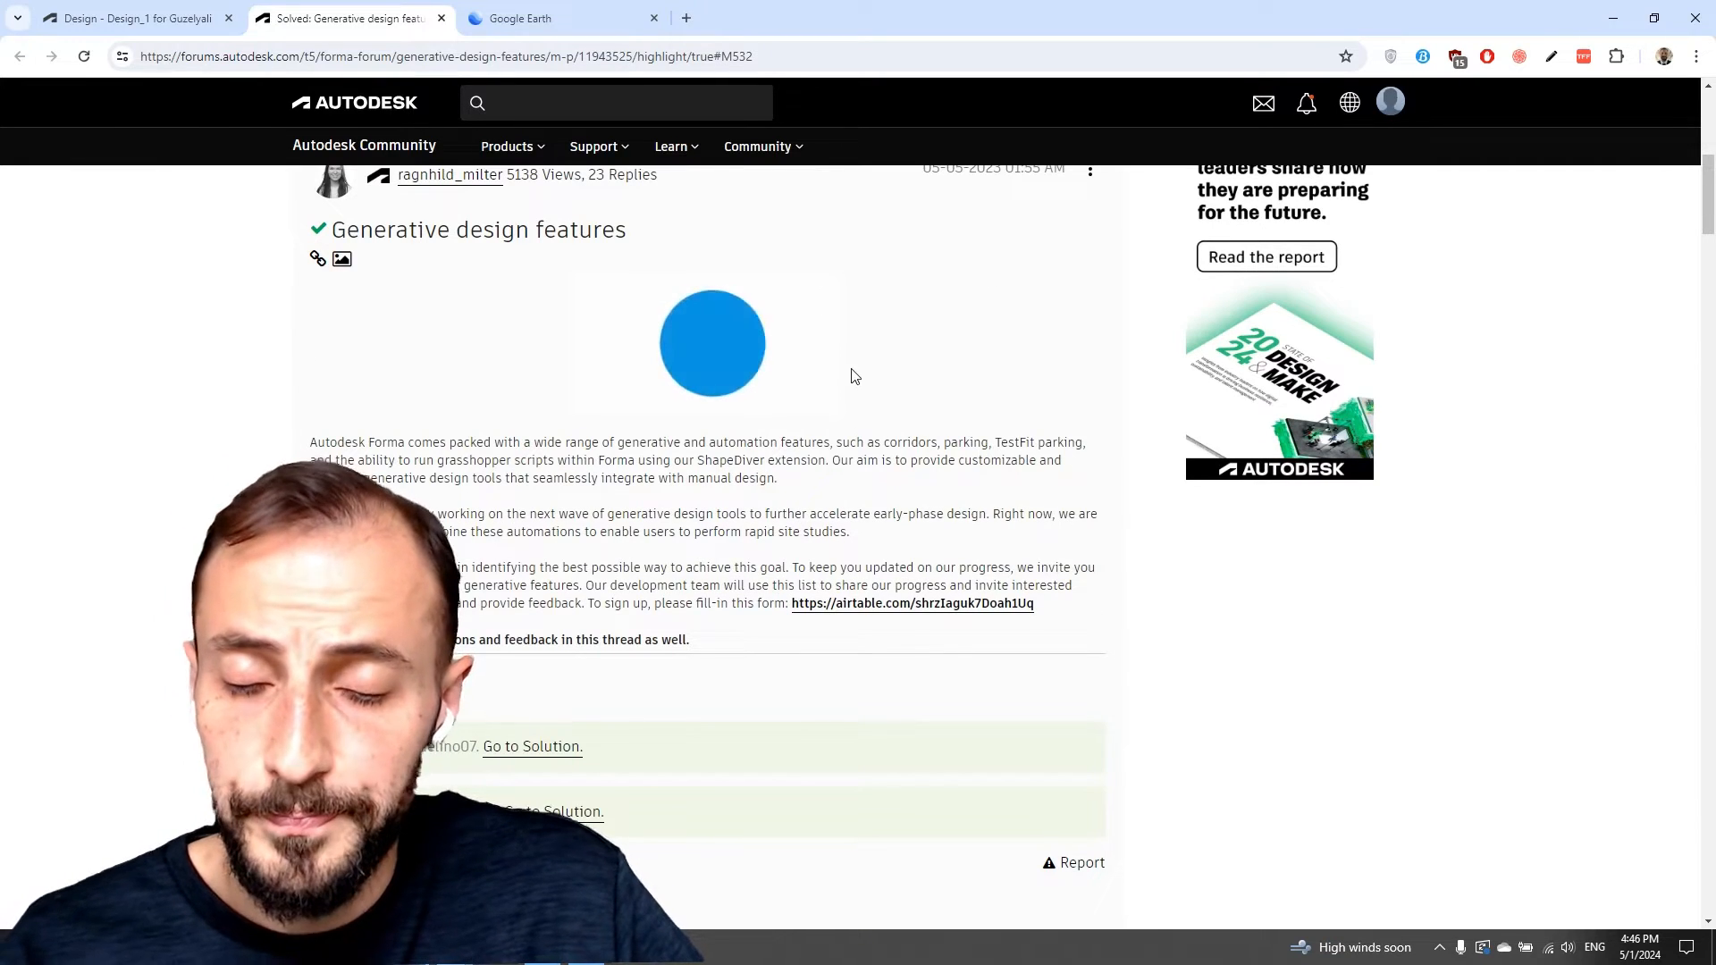
scroll(851, 368, "down", 1)
left_click_drag(1709, 205, 1705, 467)
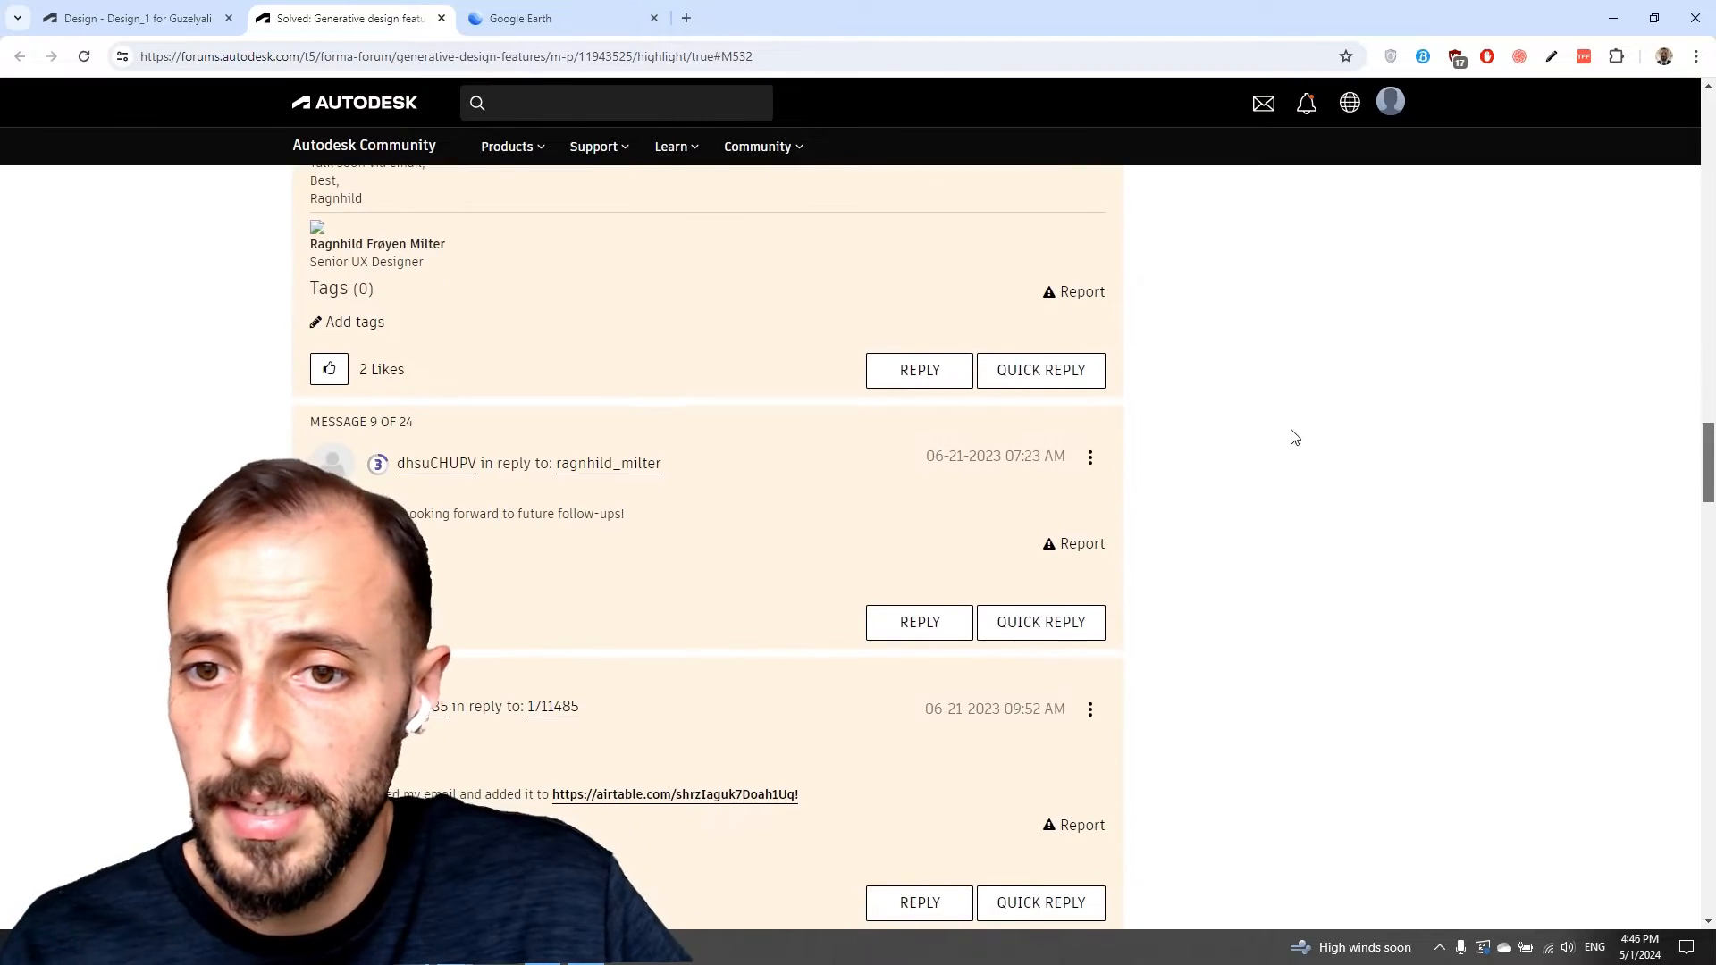
left_click(157, 22)
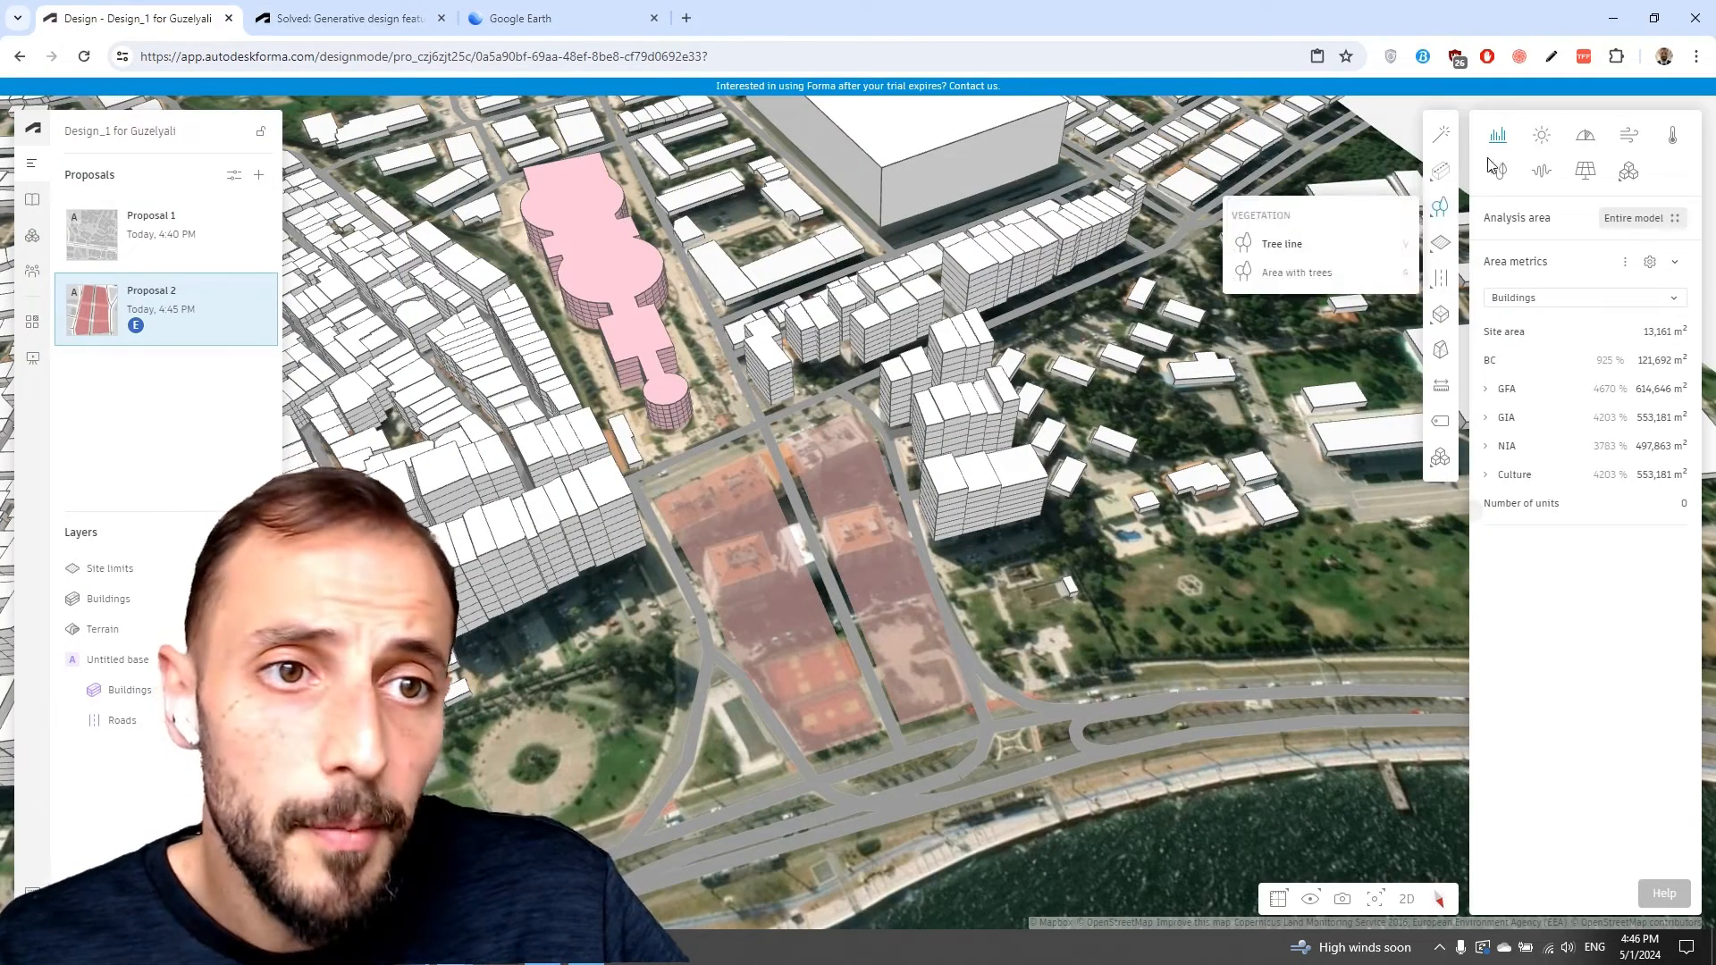
Start Explore and draw a small triangular area beside the park to generate massing options.
left_click(1435, 129)
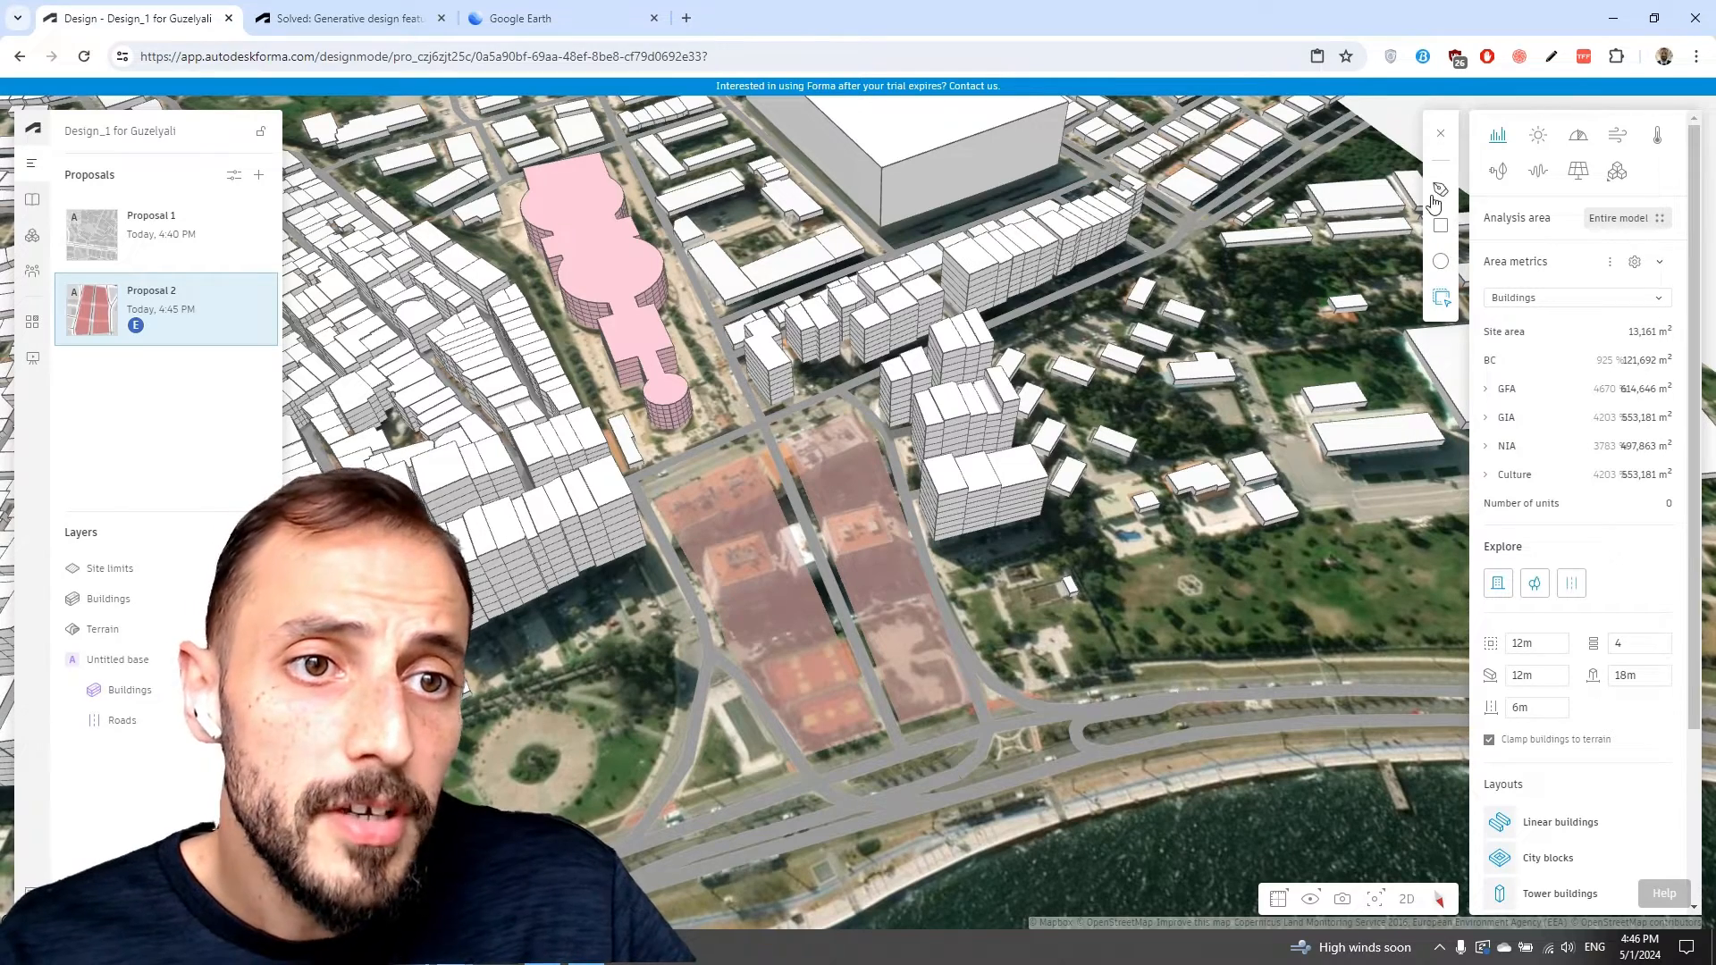
left_click(524, 739)
left_click(610, 800)
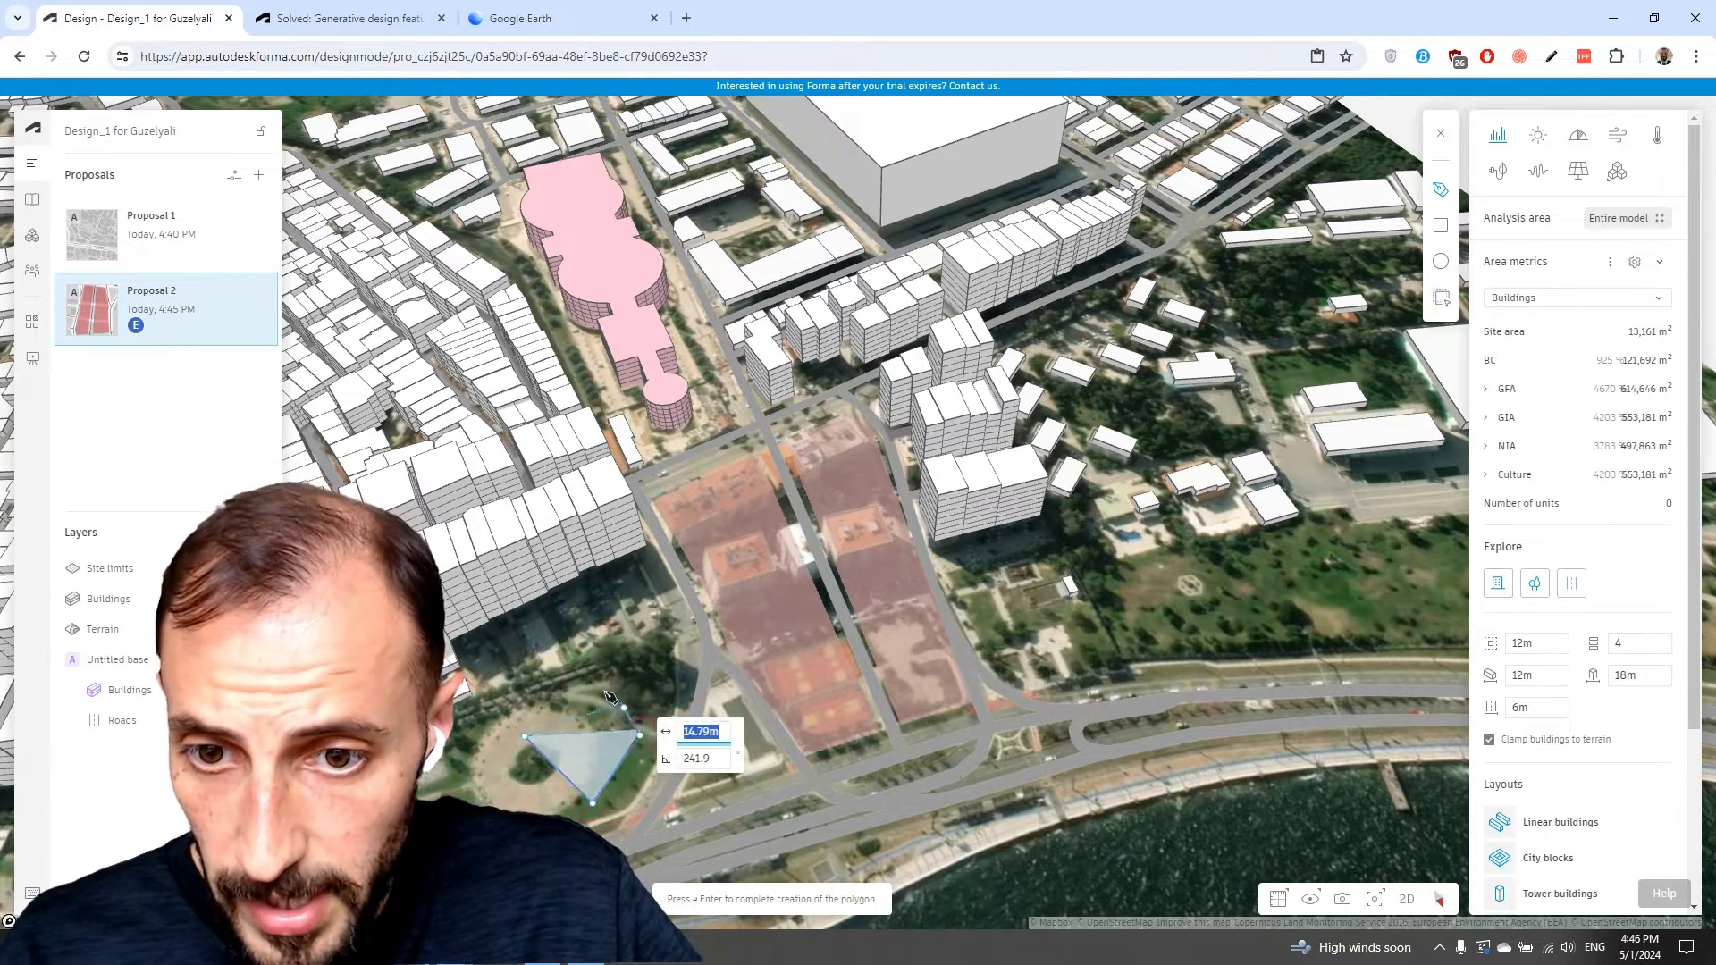
left_click(658, 731)
double_click(606, 694)
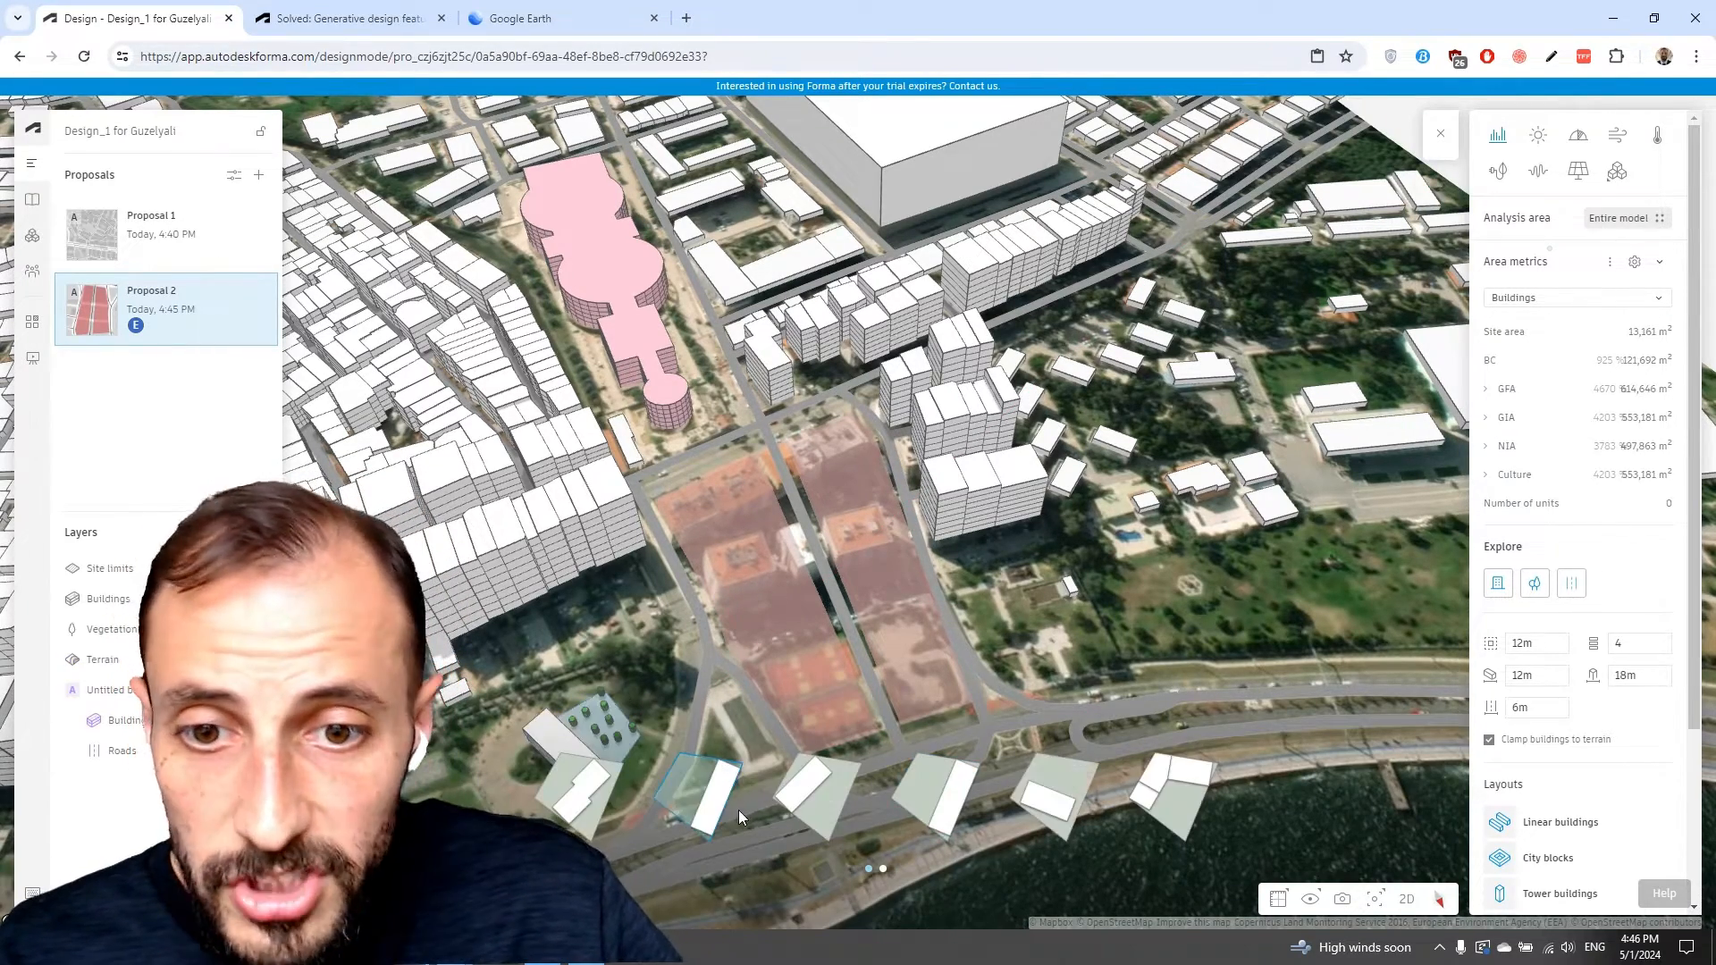
Browse the generated option pages, apply an option and select the placed building.
left_click(883, 866)
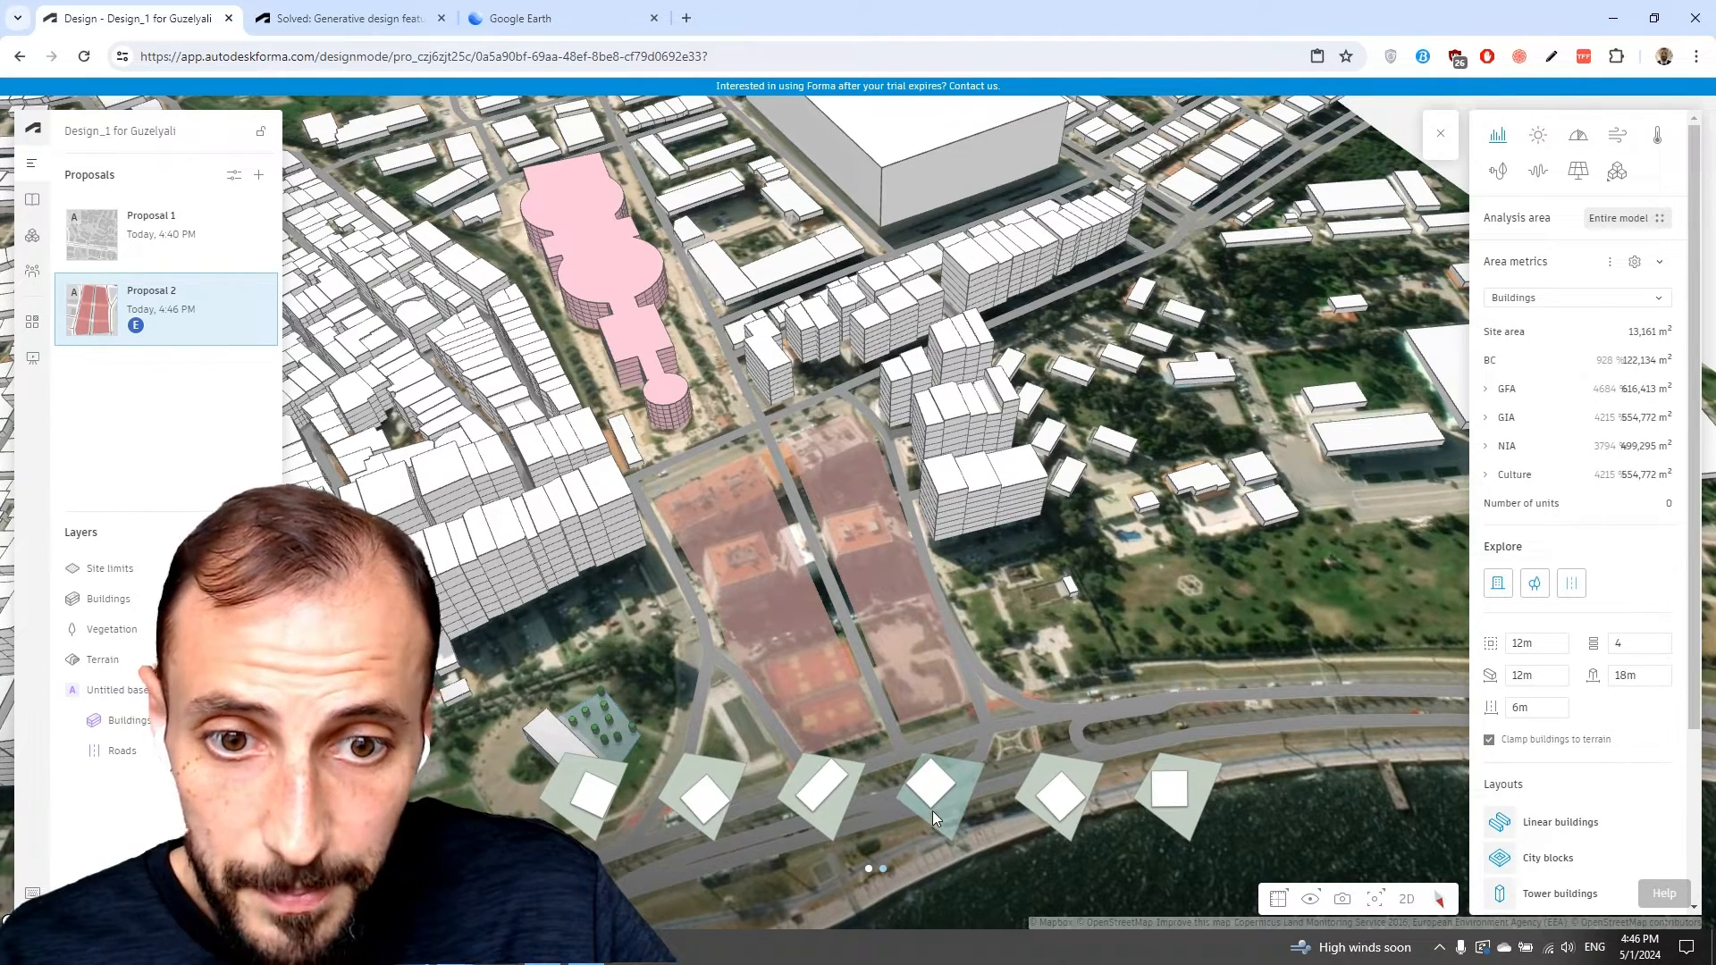
left_click(1047, 802)
left_click(1162, 796)
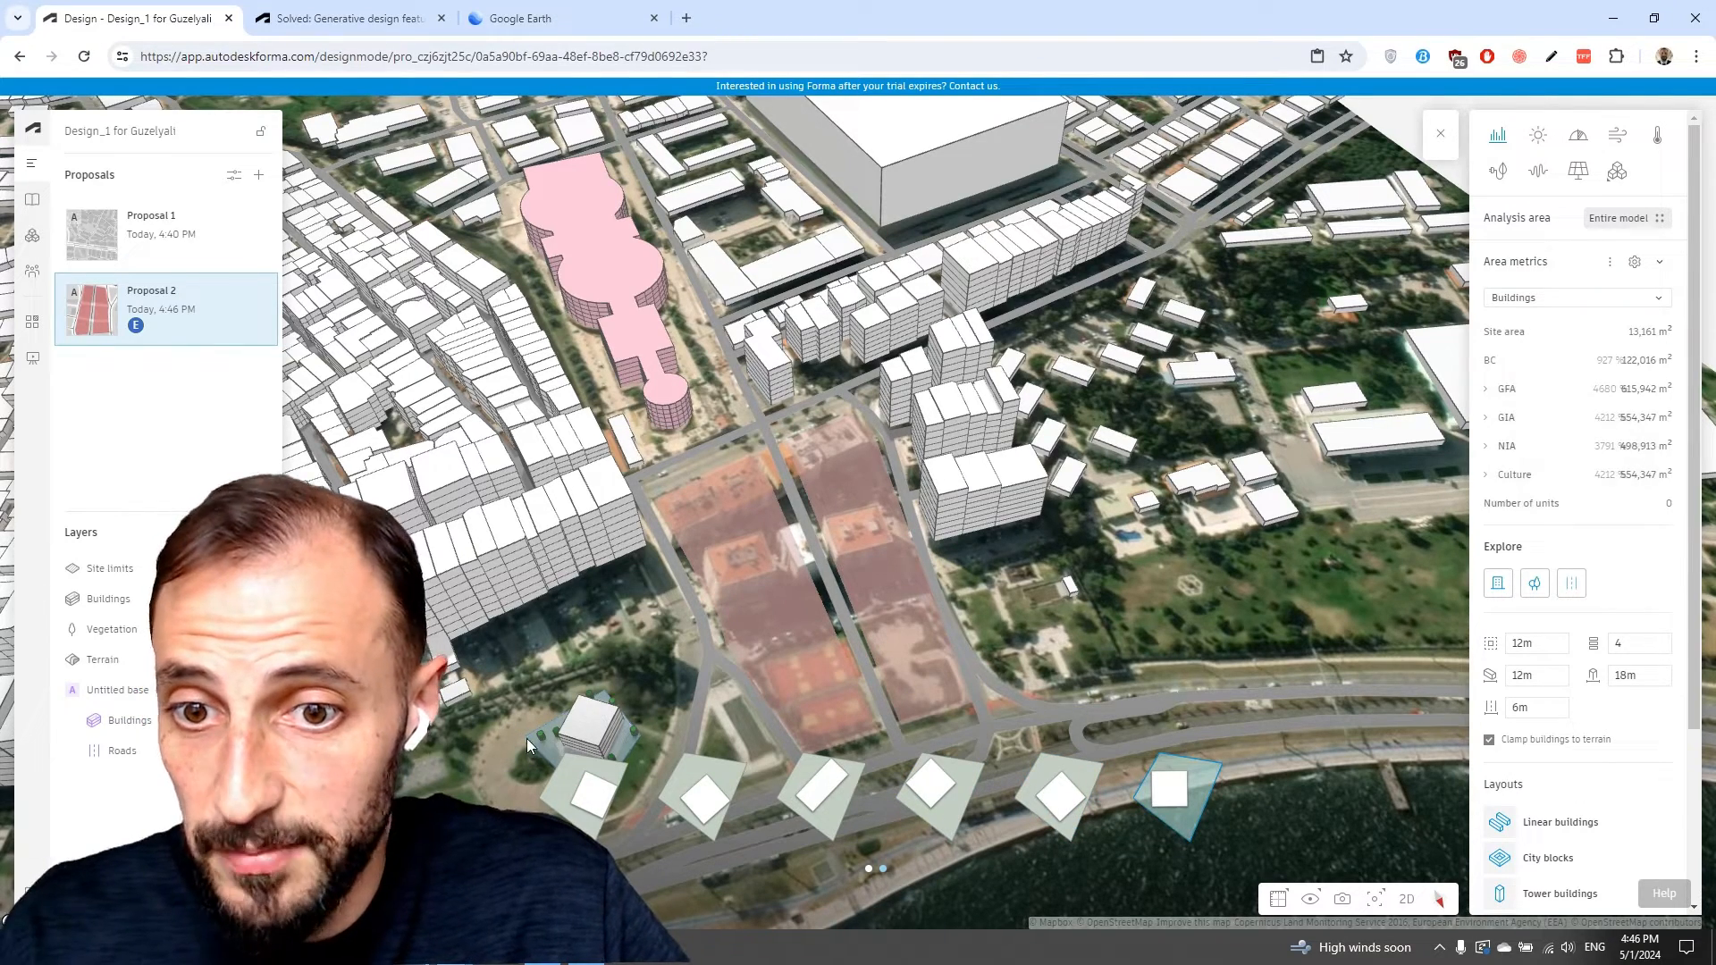
left_click(497, 720)
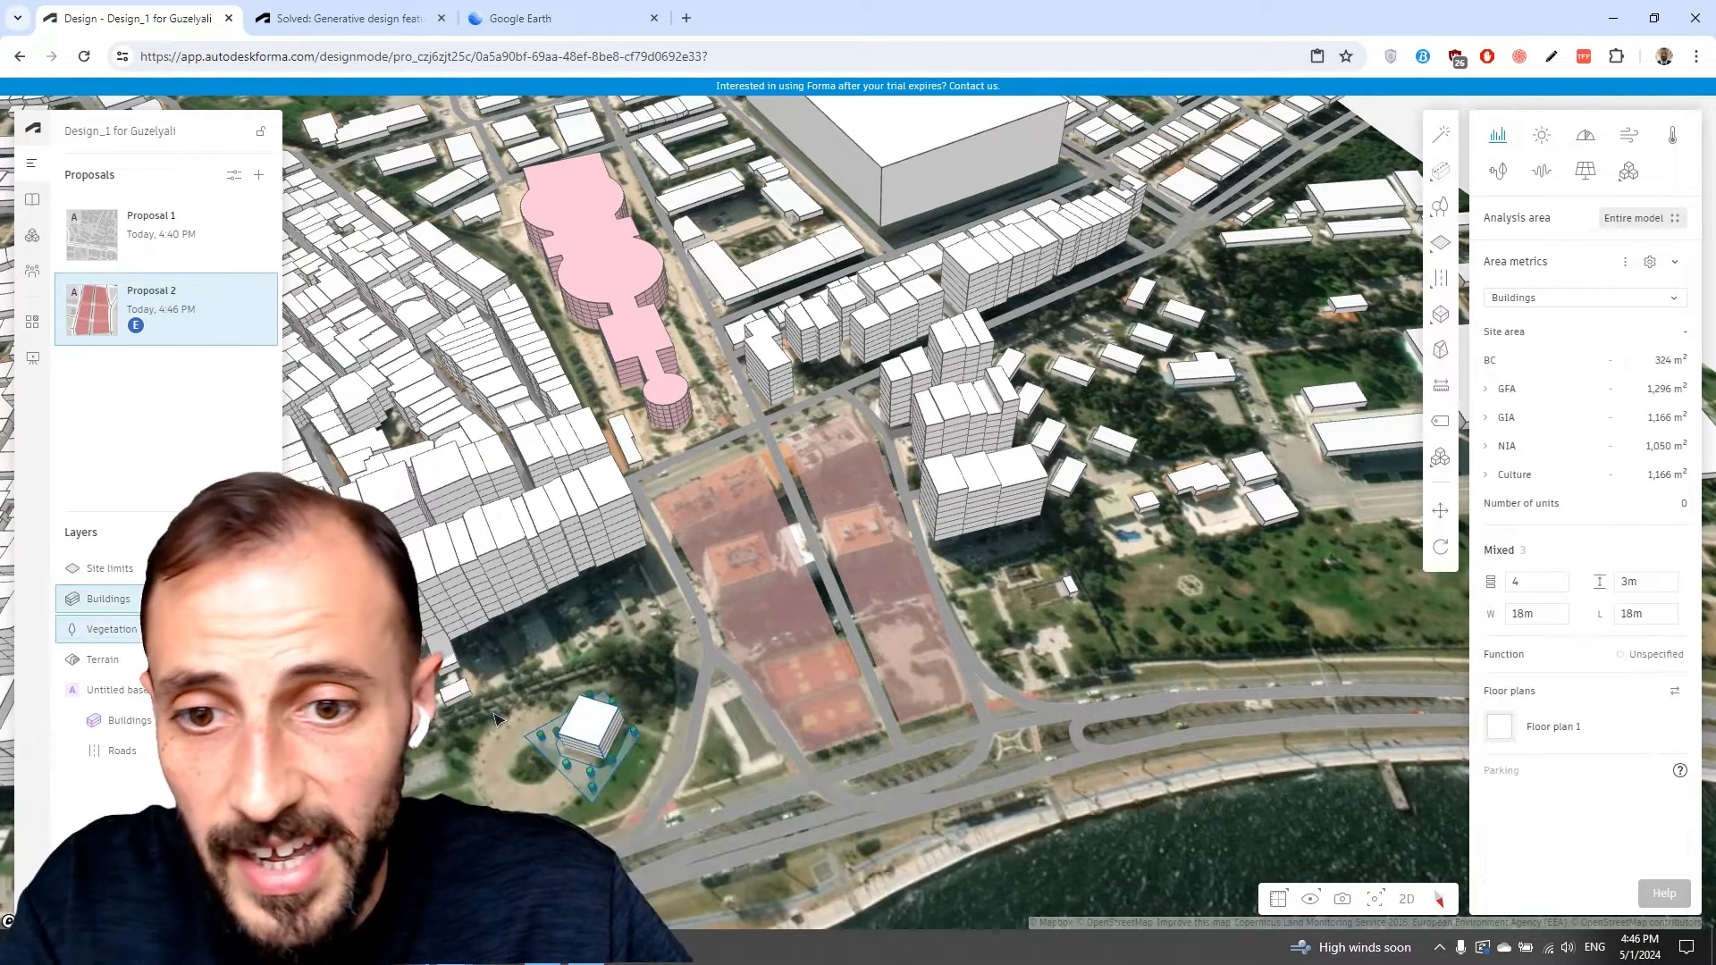
Undo the last three explore changes.
key("ctrl+z")
key("ctrl+z")
key("ctrl+z")
key("ctrl+z")
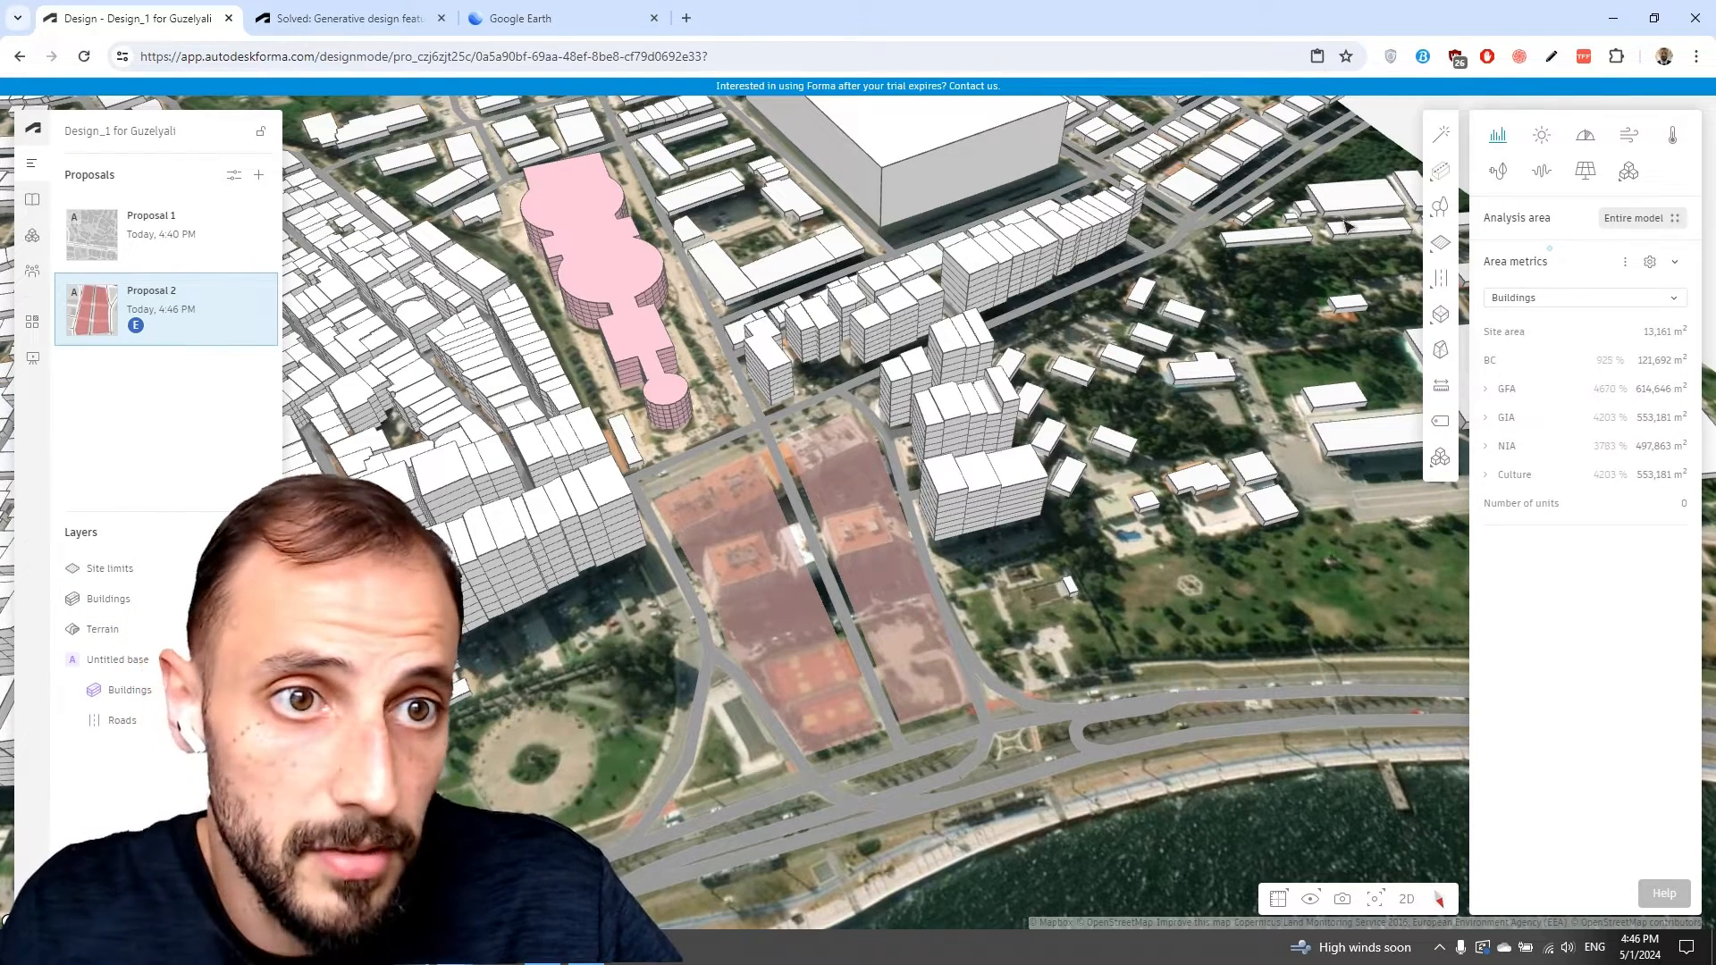
Restart Explore and pick the western site limit as the area to generate massing options on.
left_click(1440, 134)
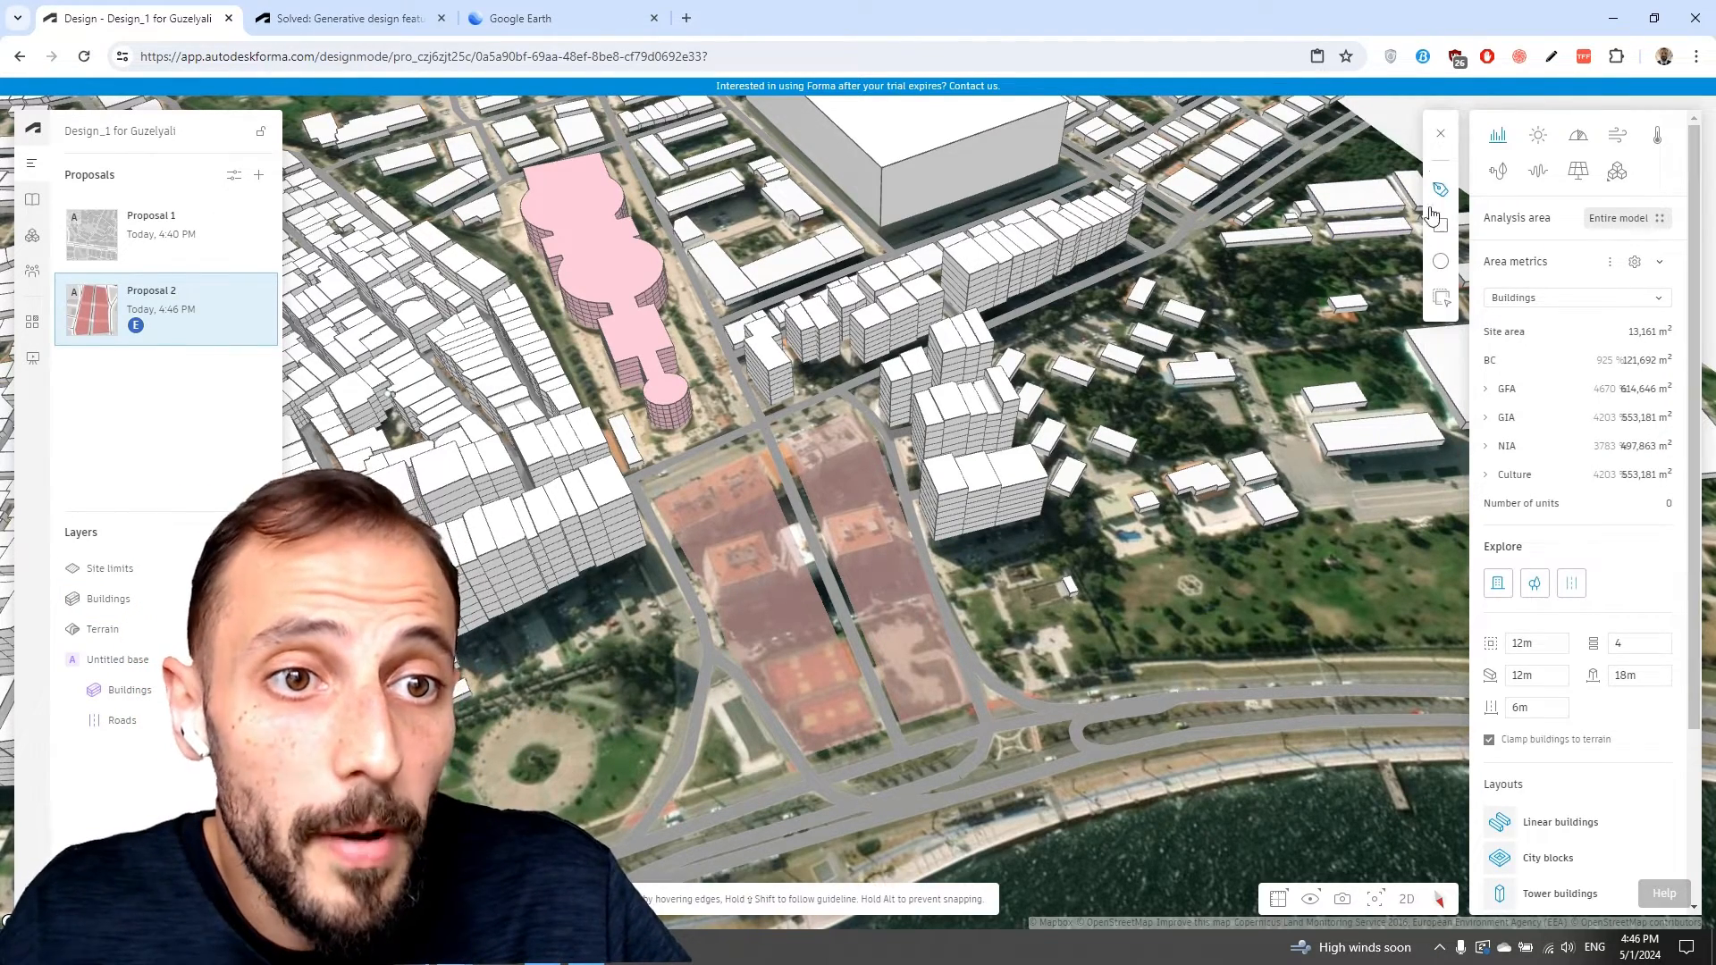
left_click(1441, 298)
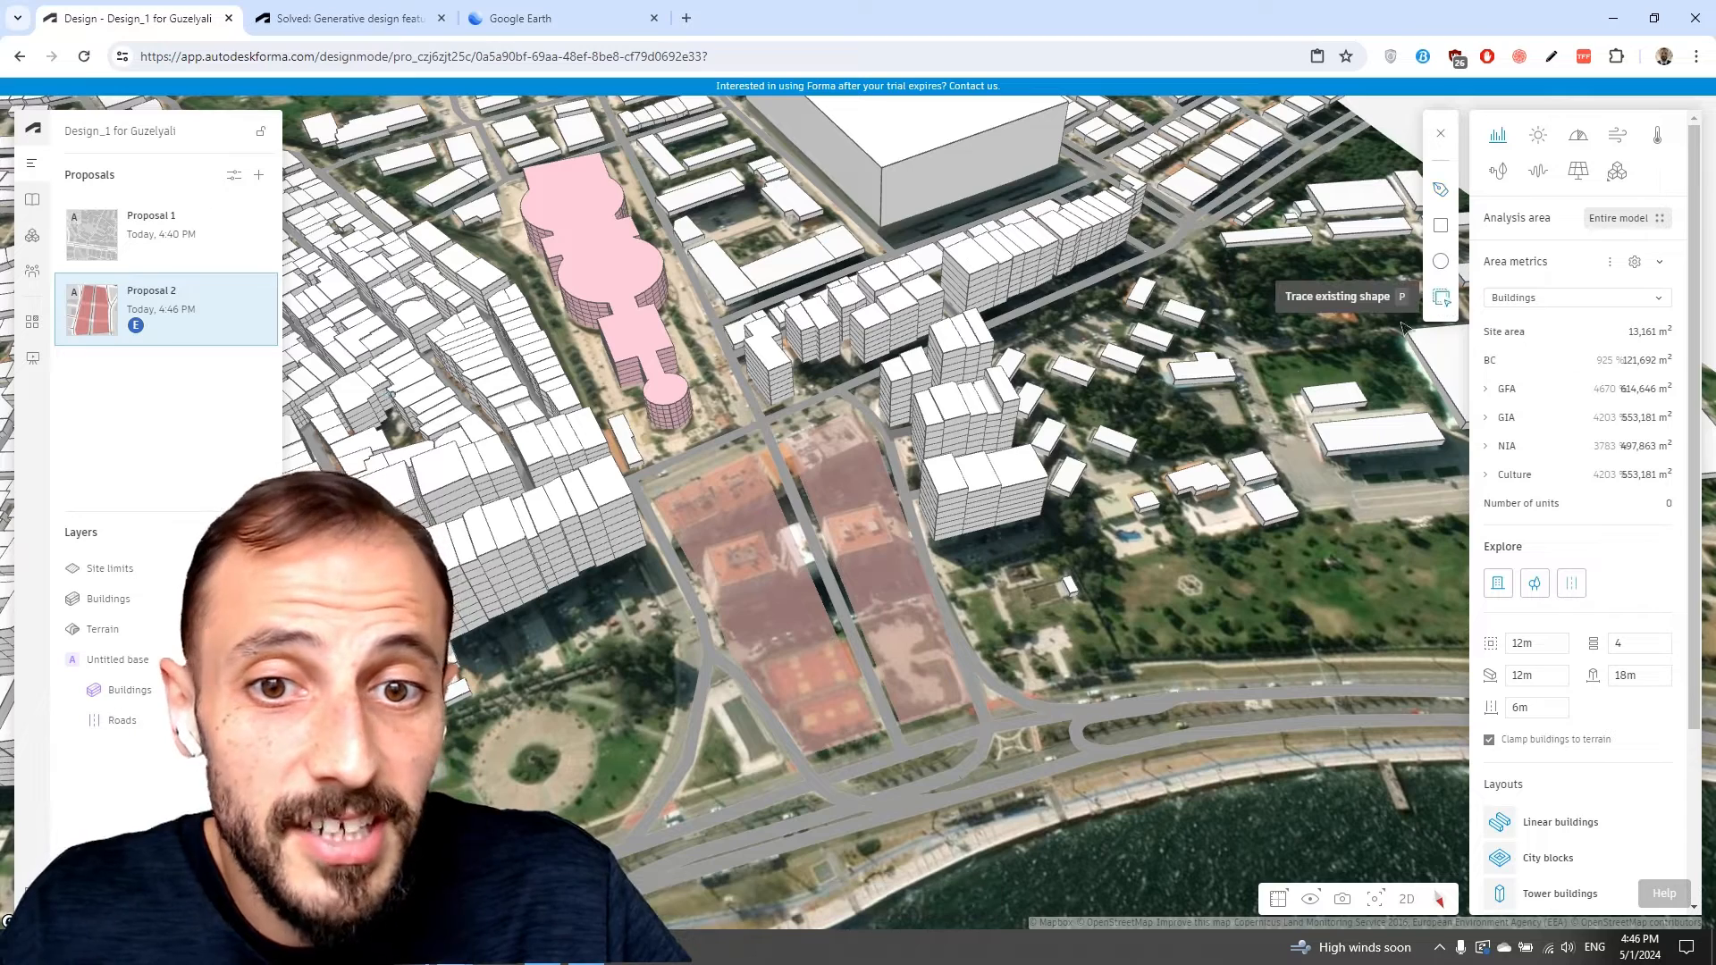
left_click(774, 581)
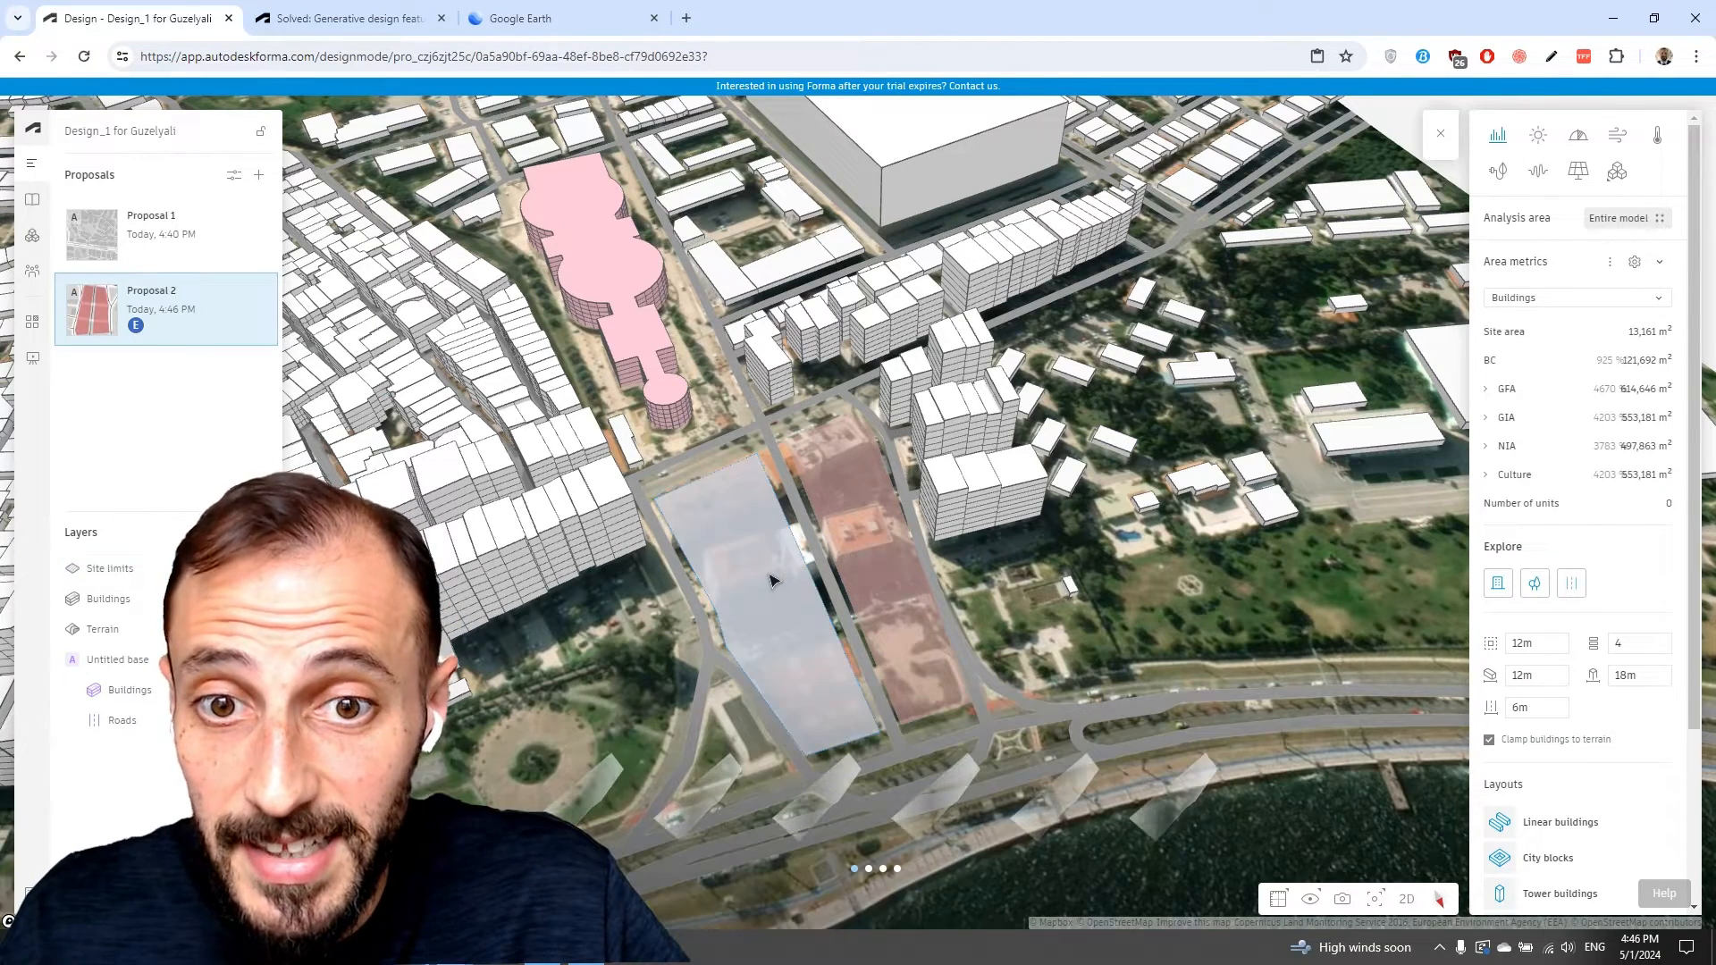
Move to the next page of generated options and apply one to the site.
left_click(890, 868)
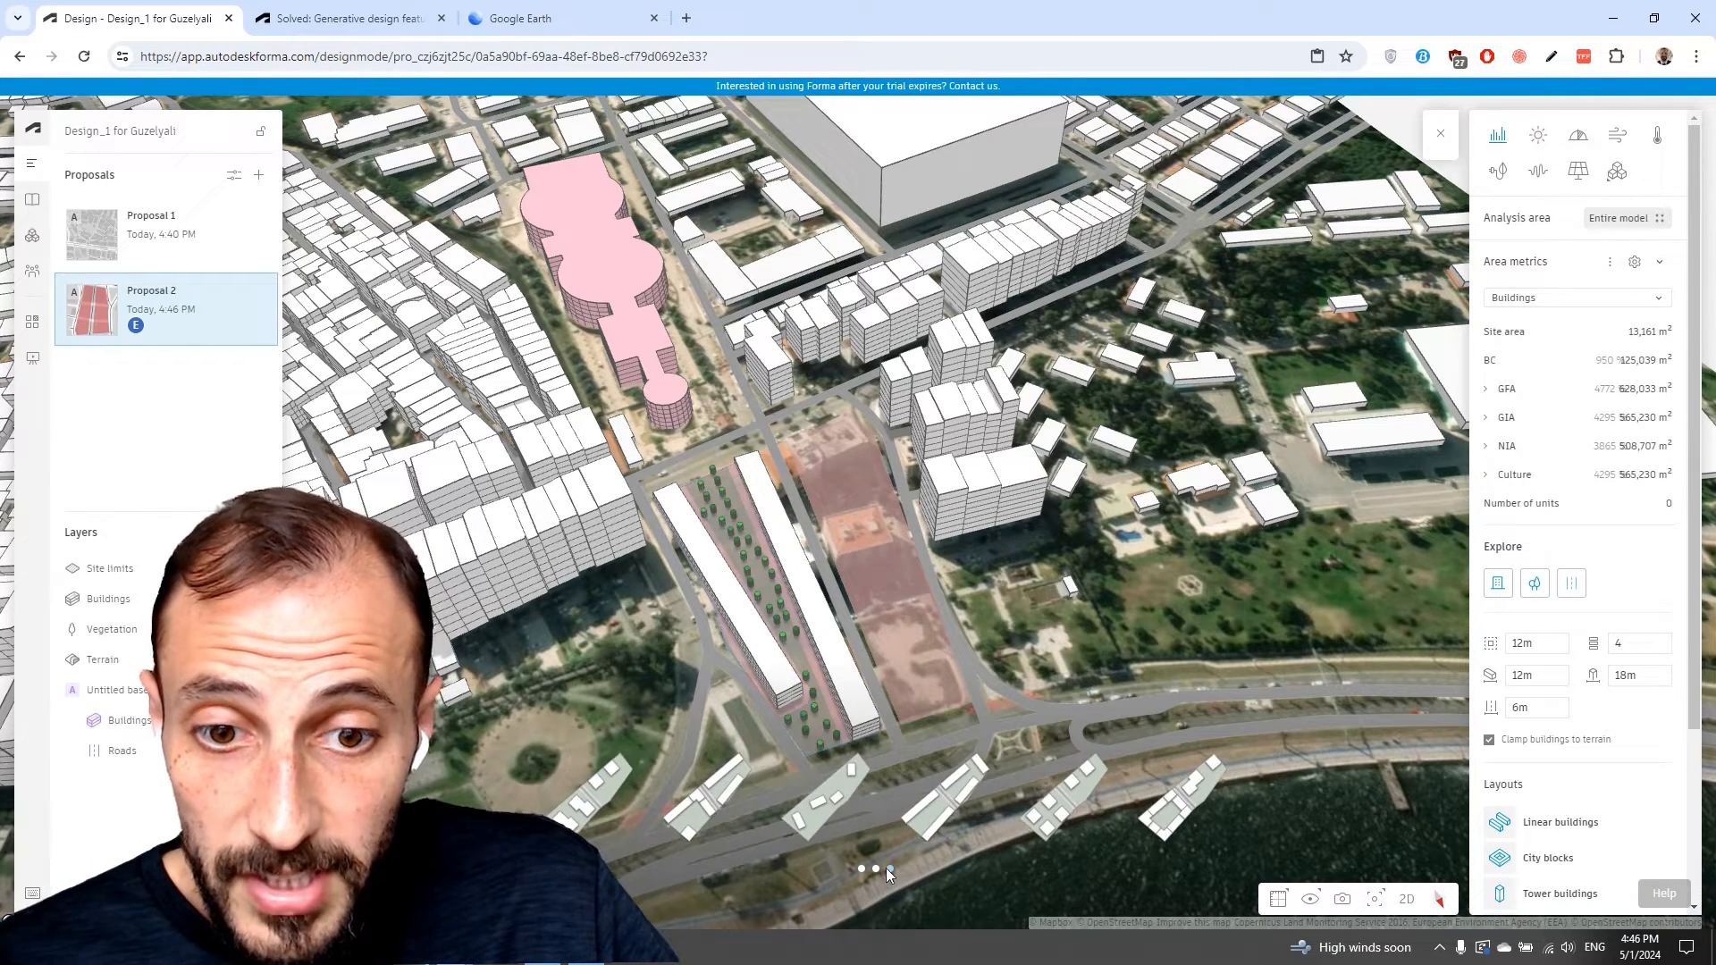
left_click(930, 823)
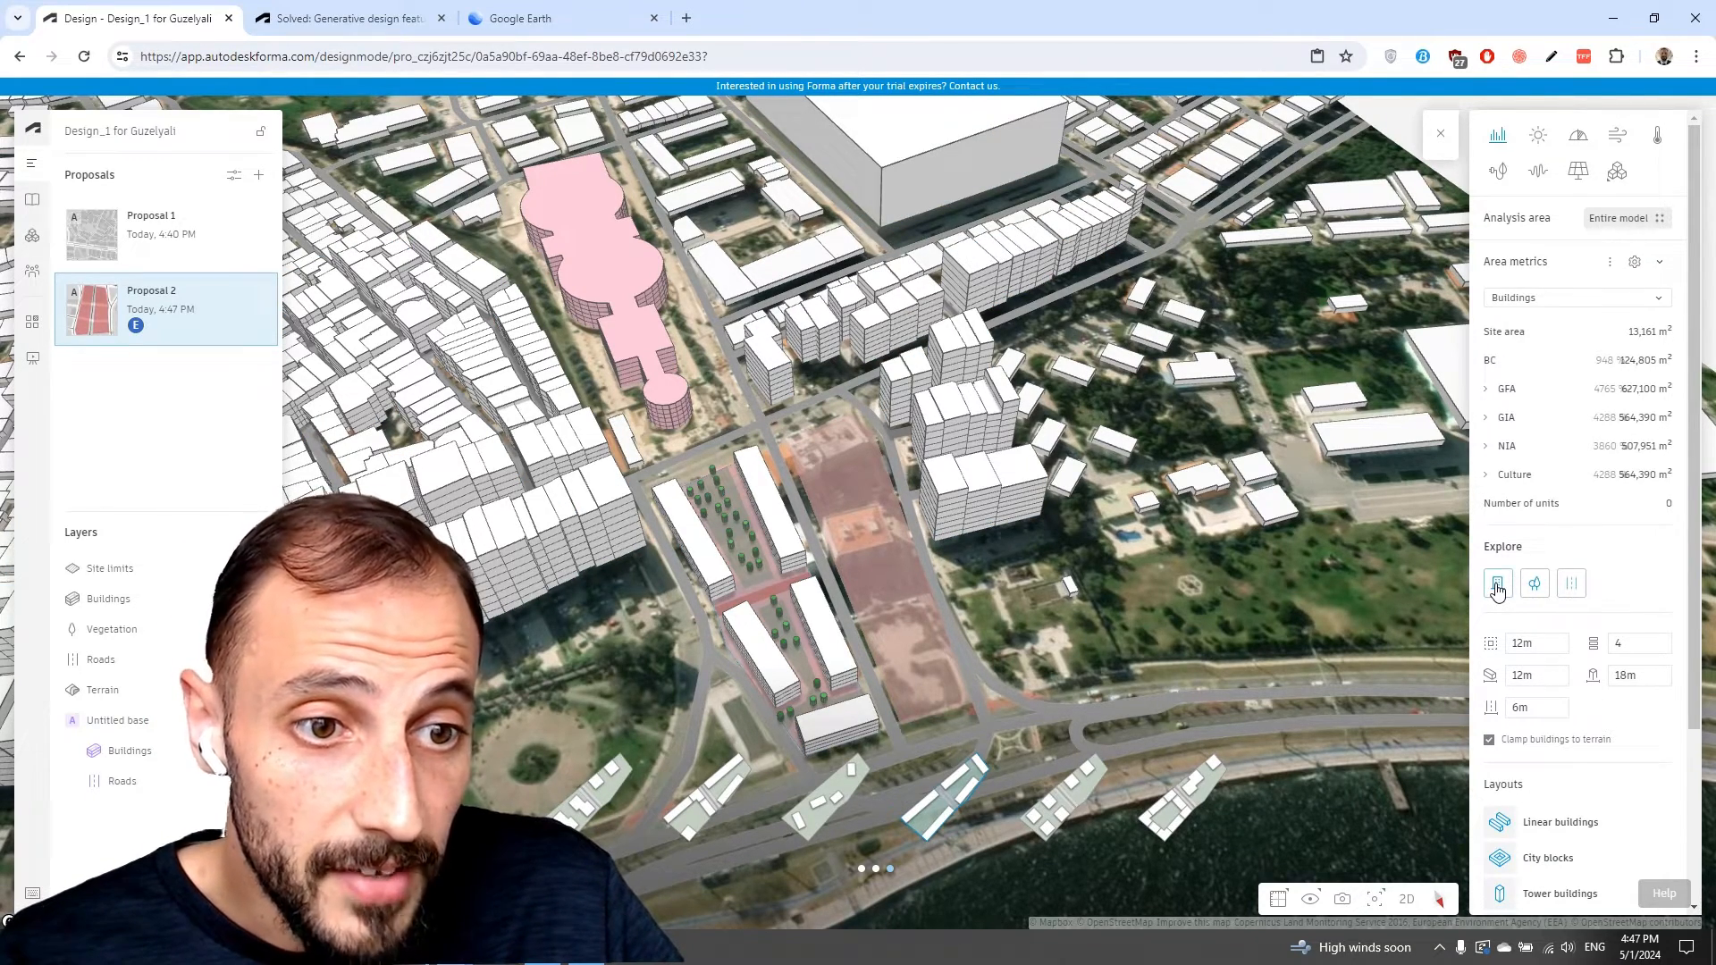
Toggle the Explore trees and roads options off and back on to compare the results.
left_click(1536, 586)
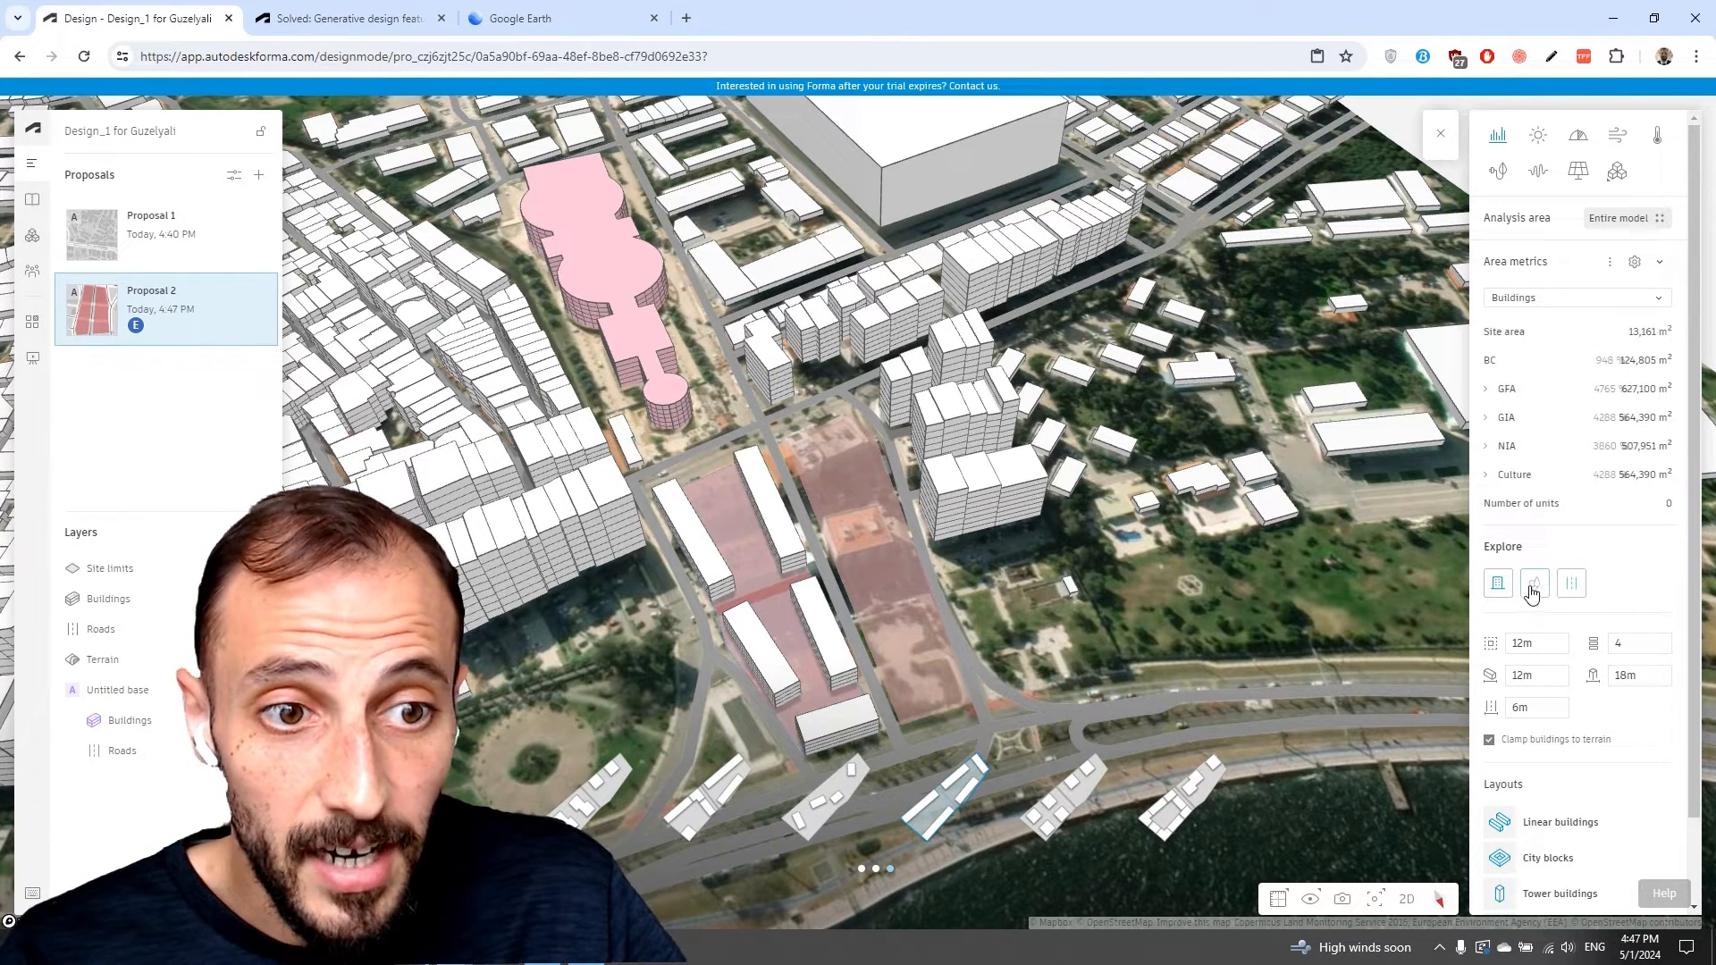
left_click(1536, 593)
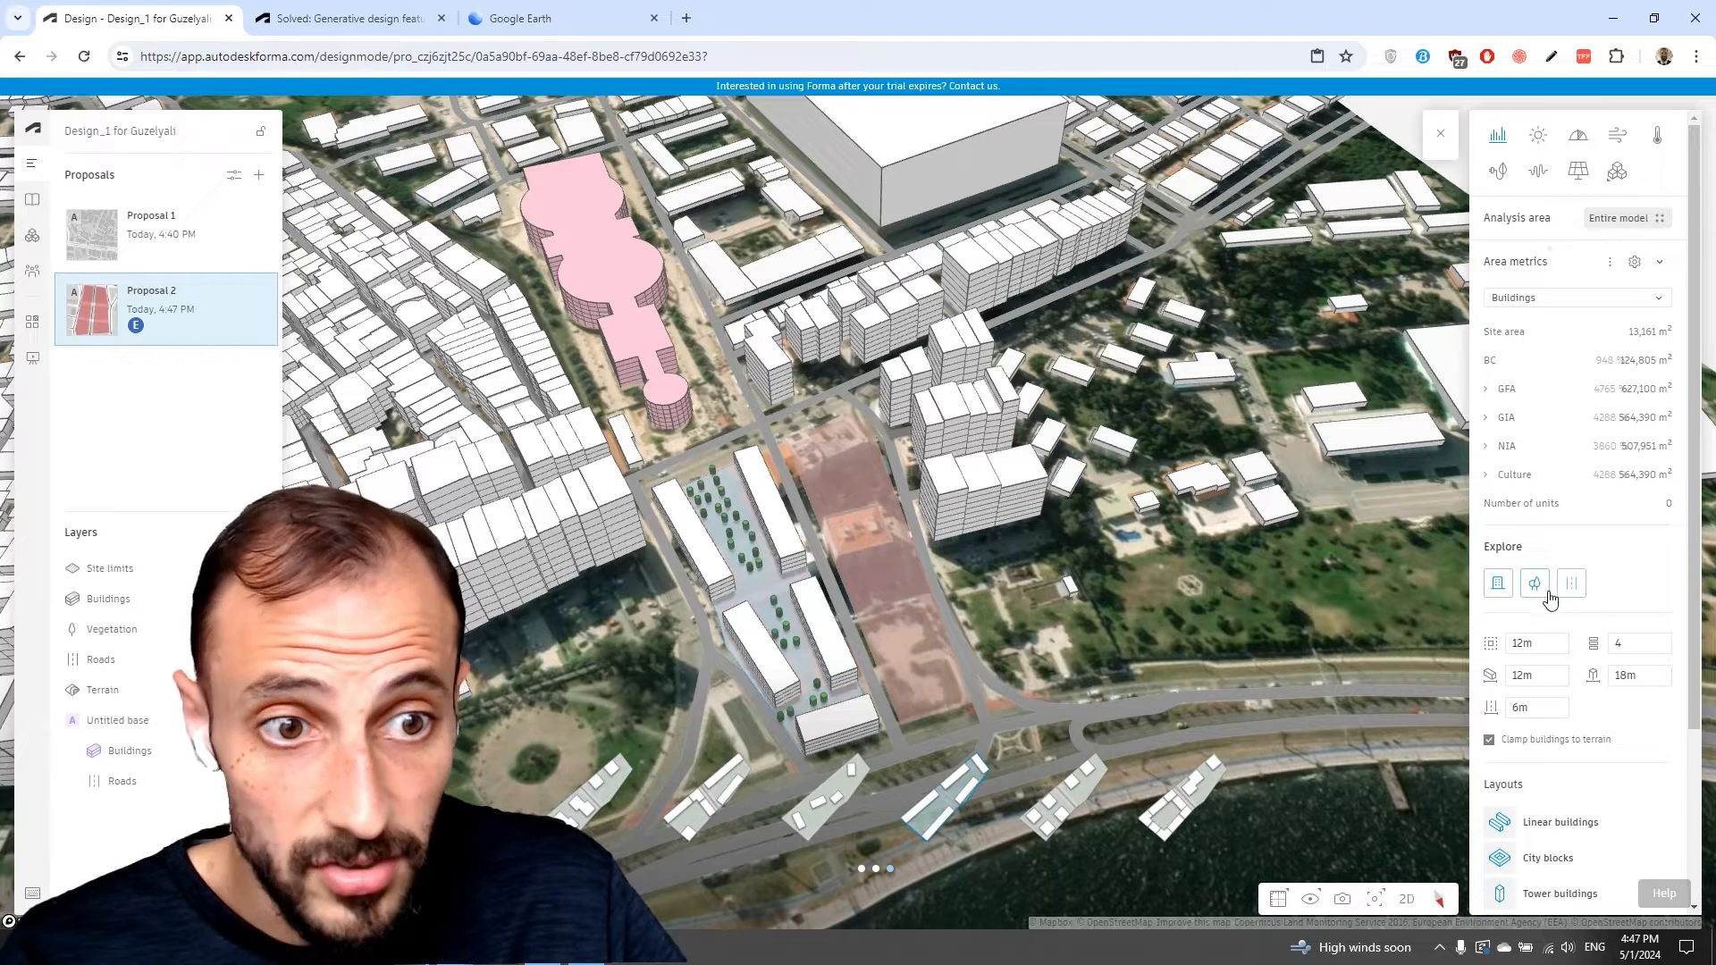
left_click(1571, 590)
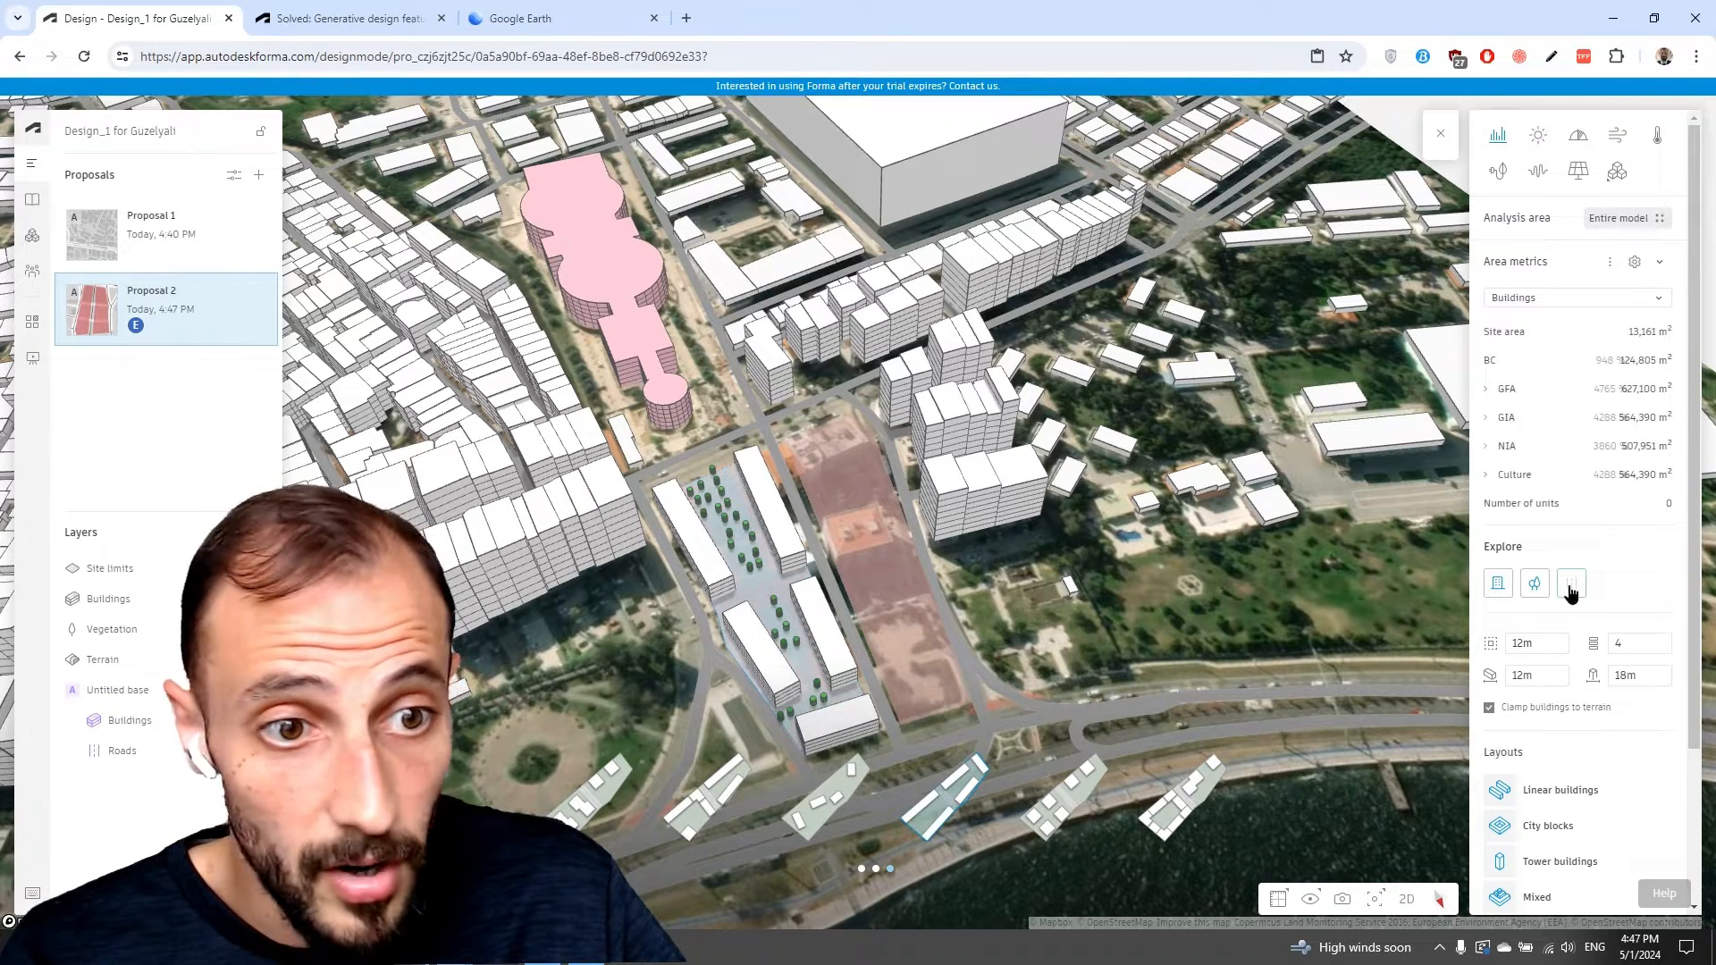
left_click(1571, 590)
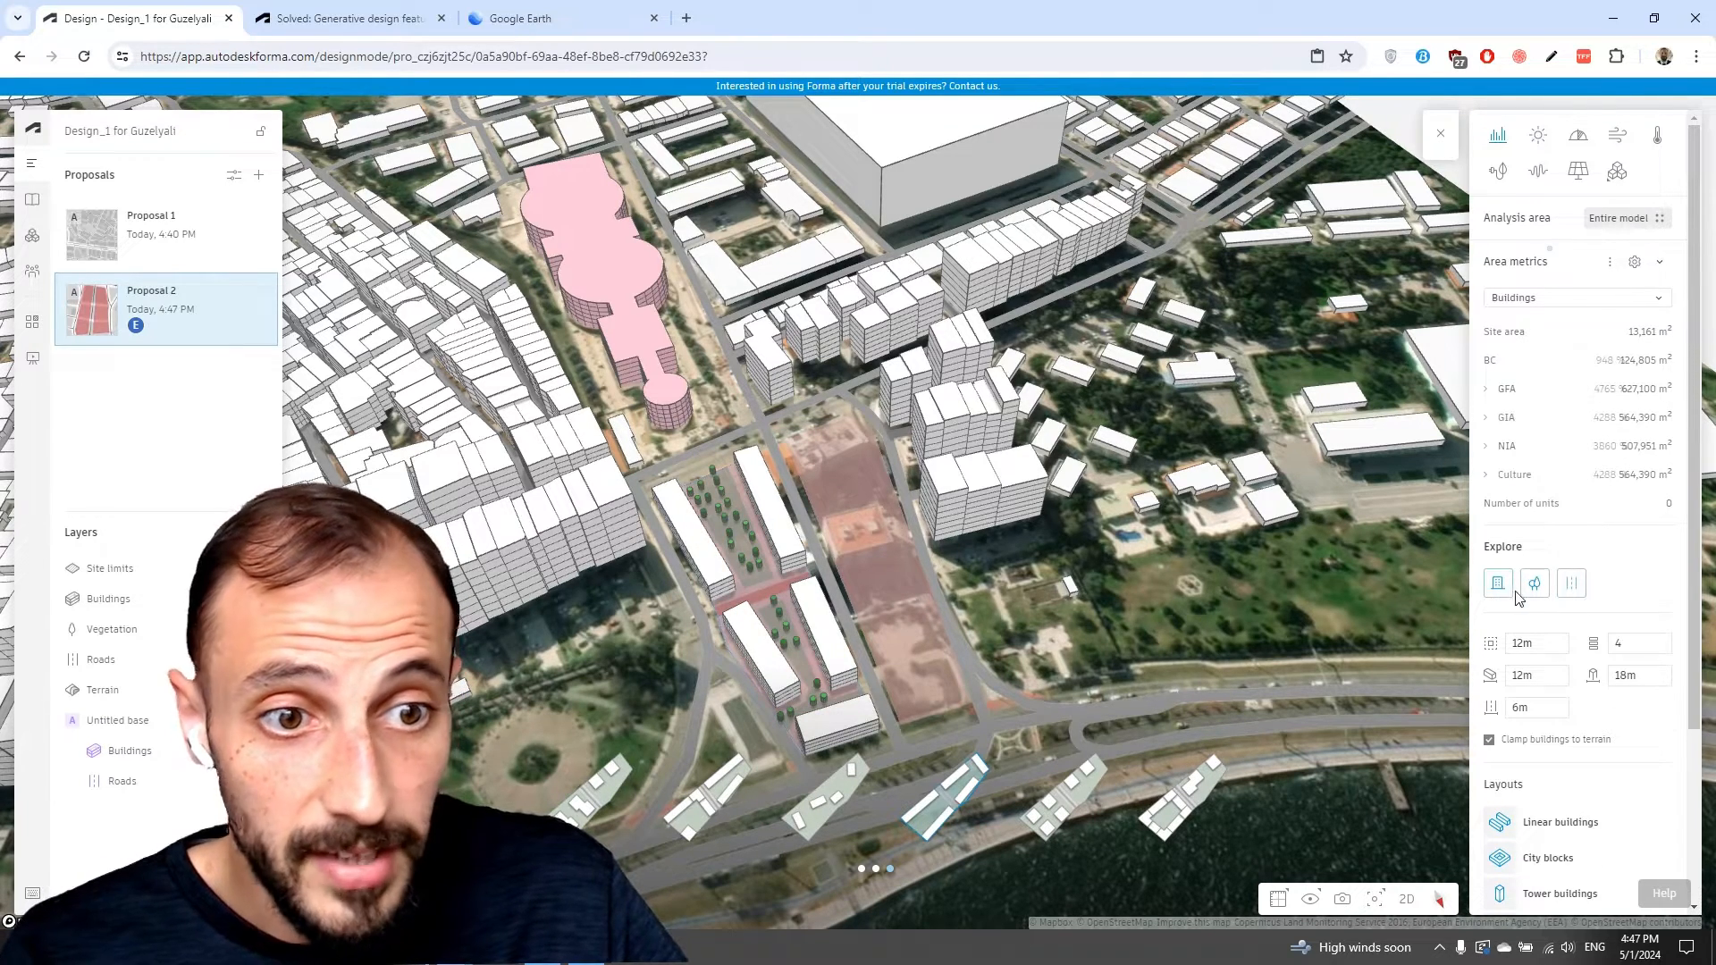
left_click(1524, 589)
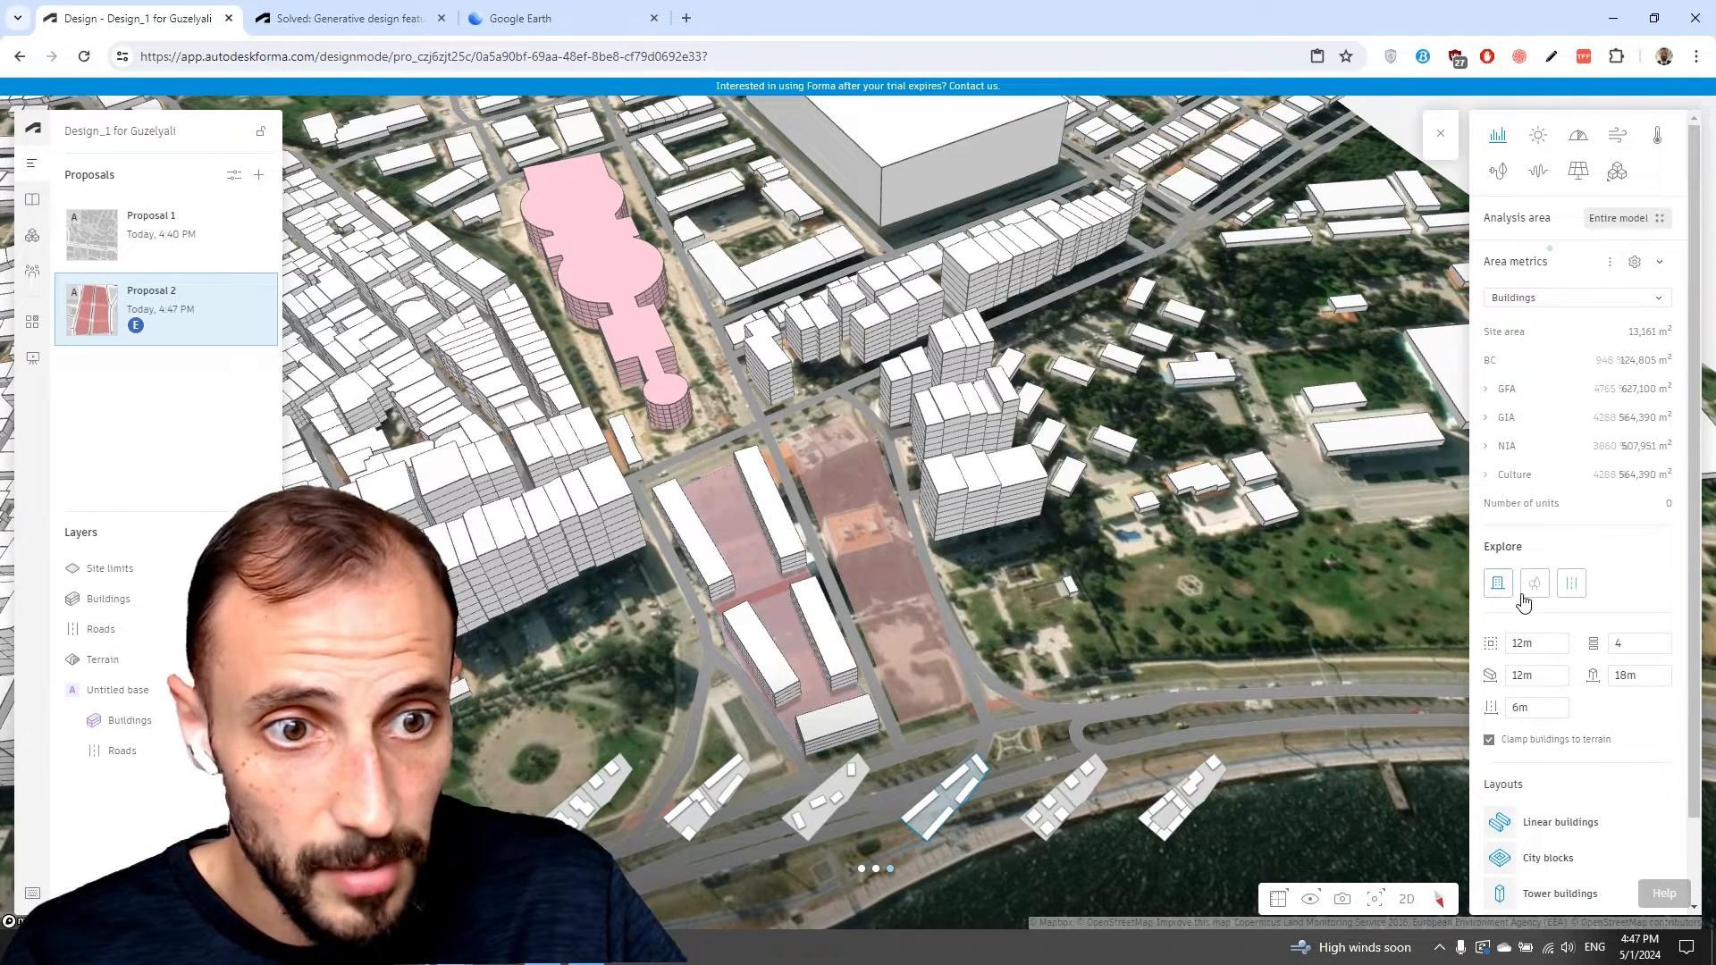
left_click(1534, 589)
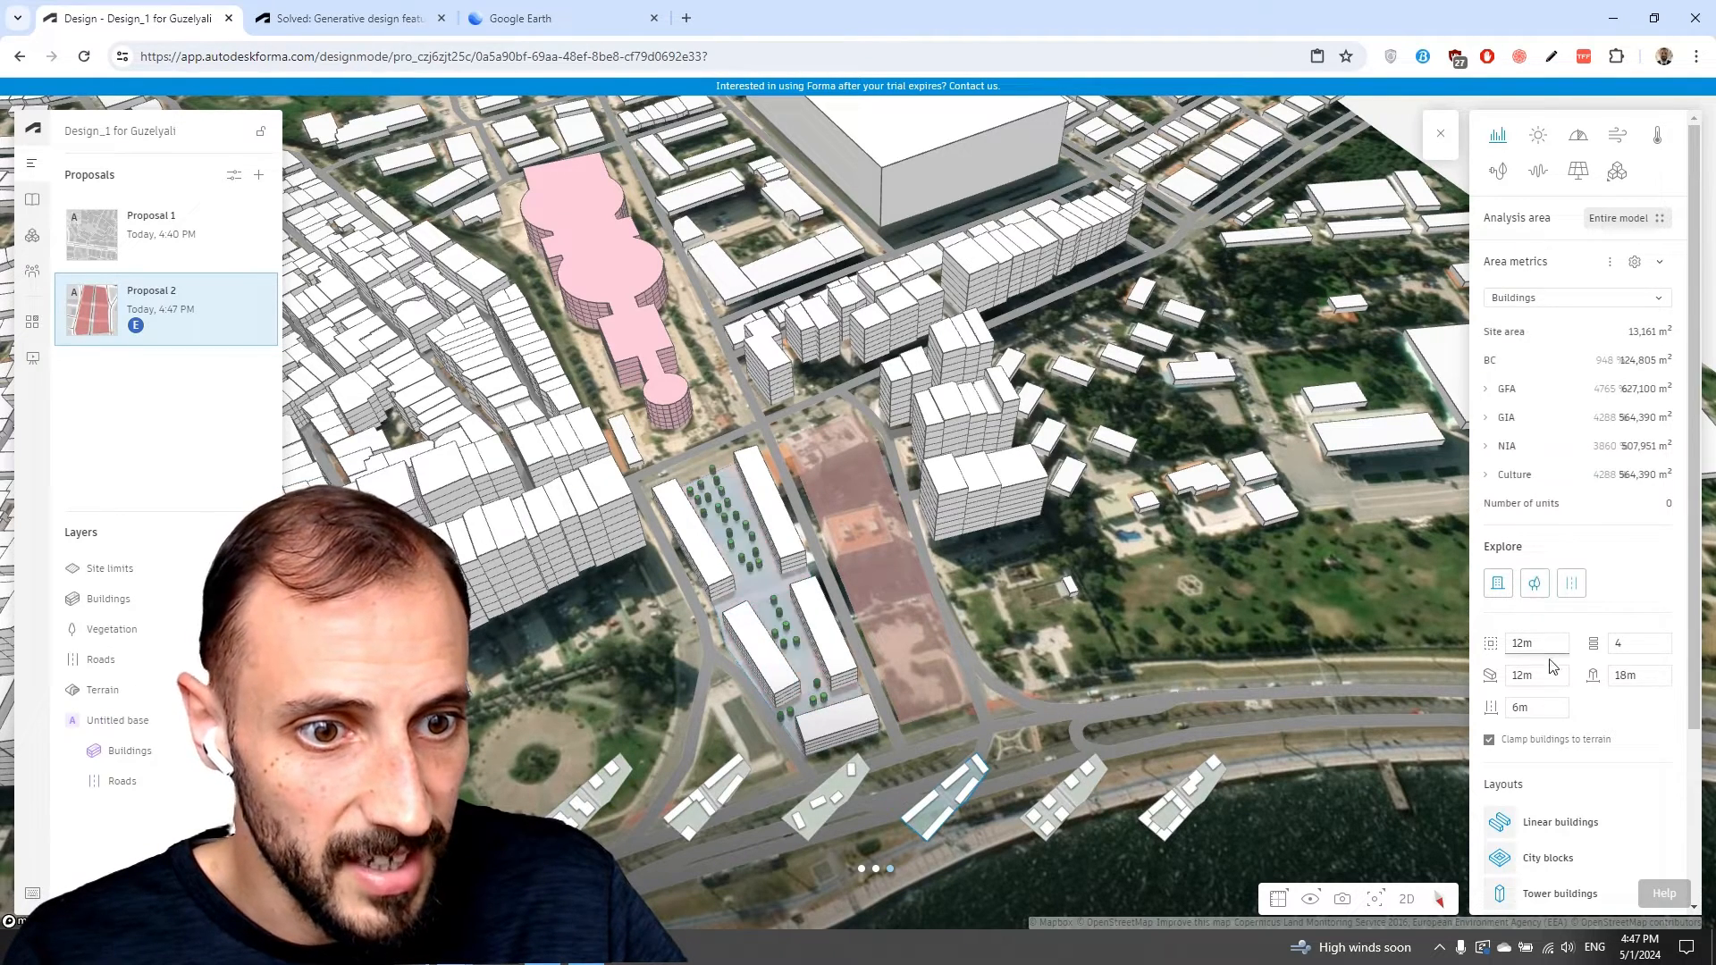
Switch off the Linear buildings, Tower buildings and City blocks layouts and apply a generated option.
left_click(1546, 838)
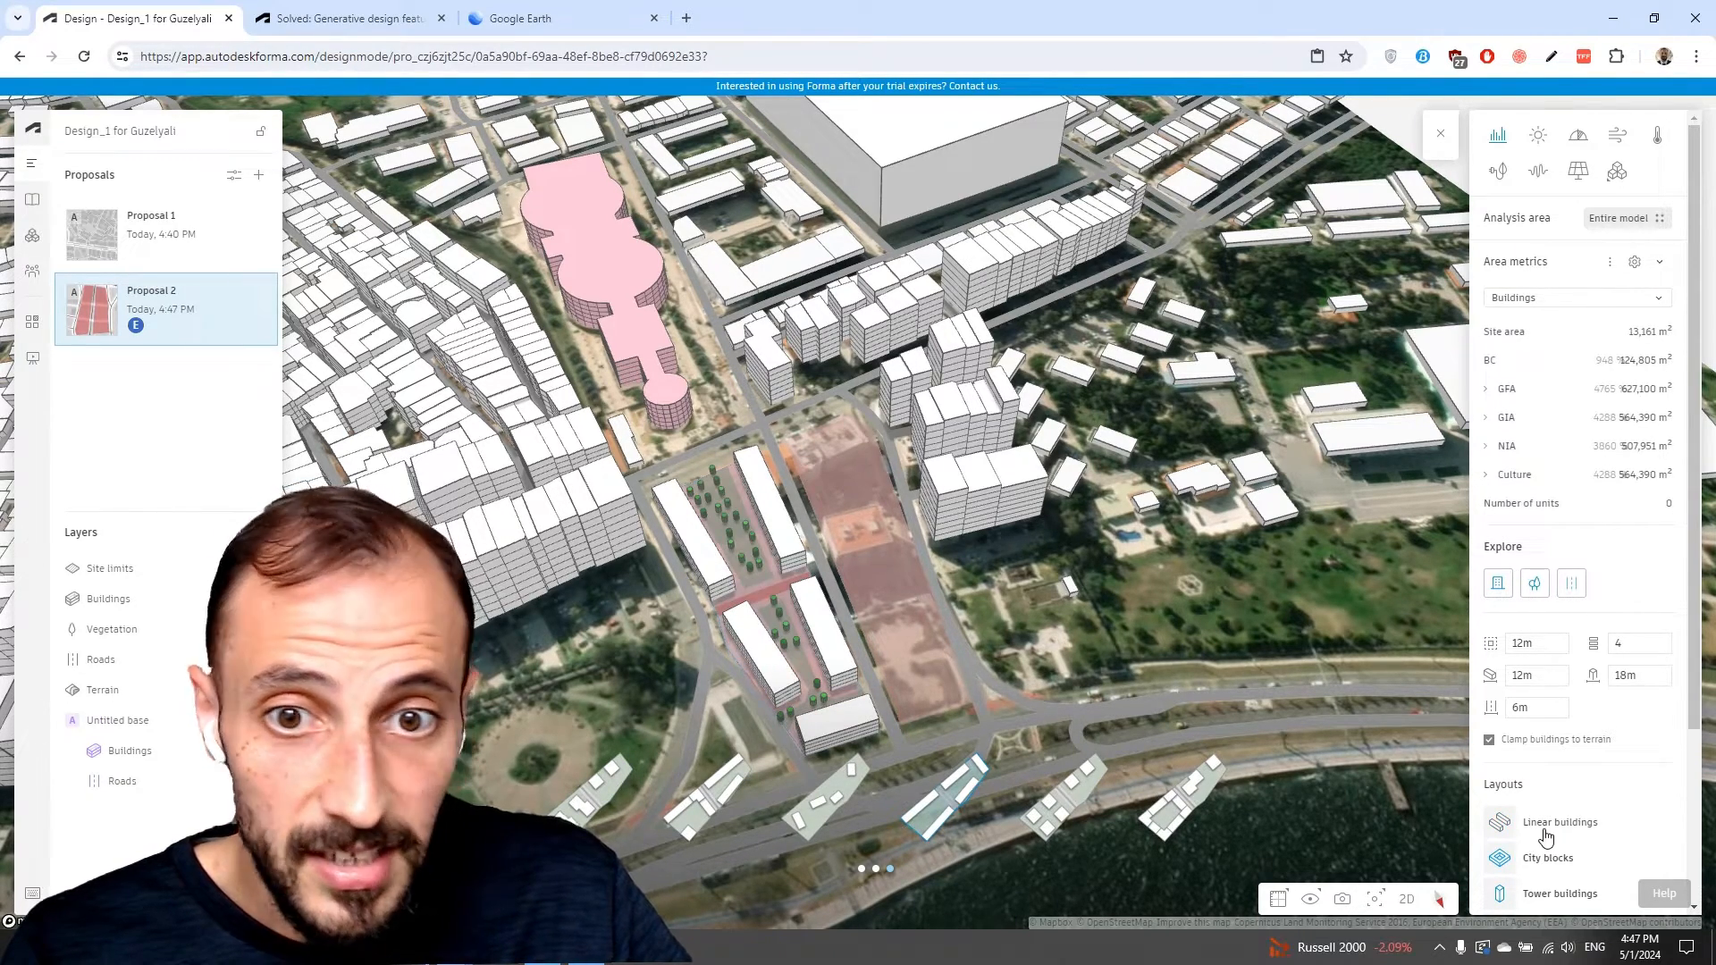
left_click(1548, 903)
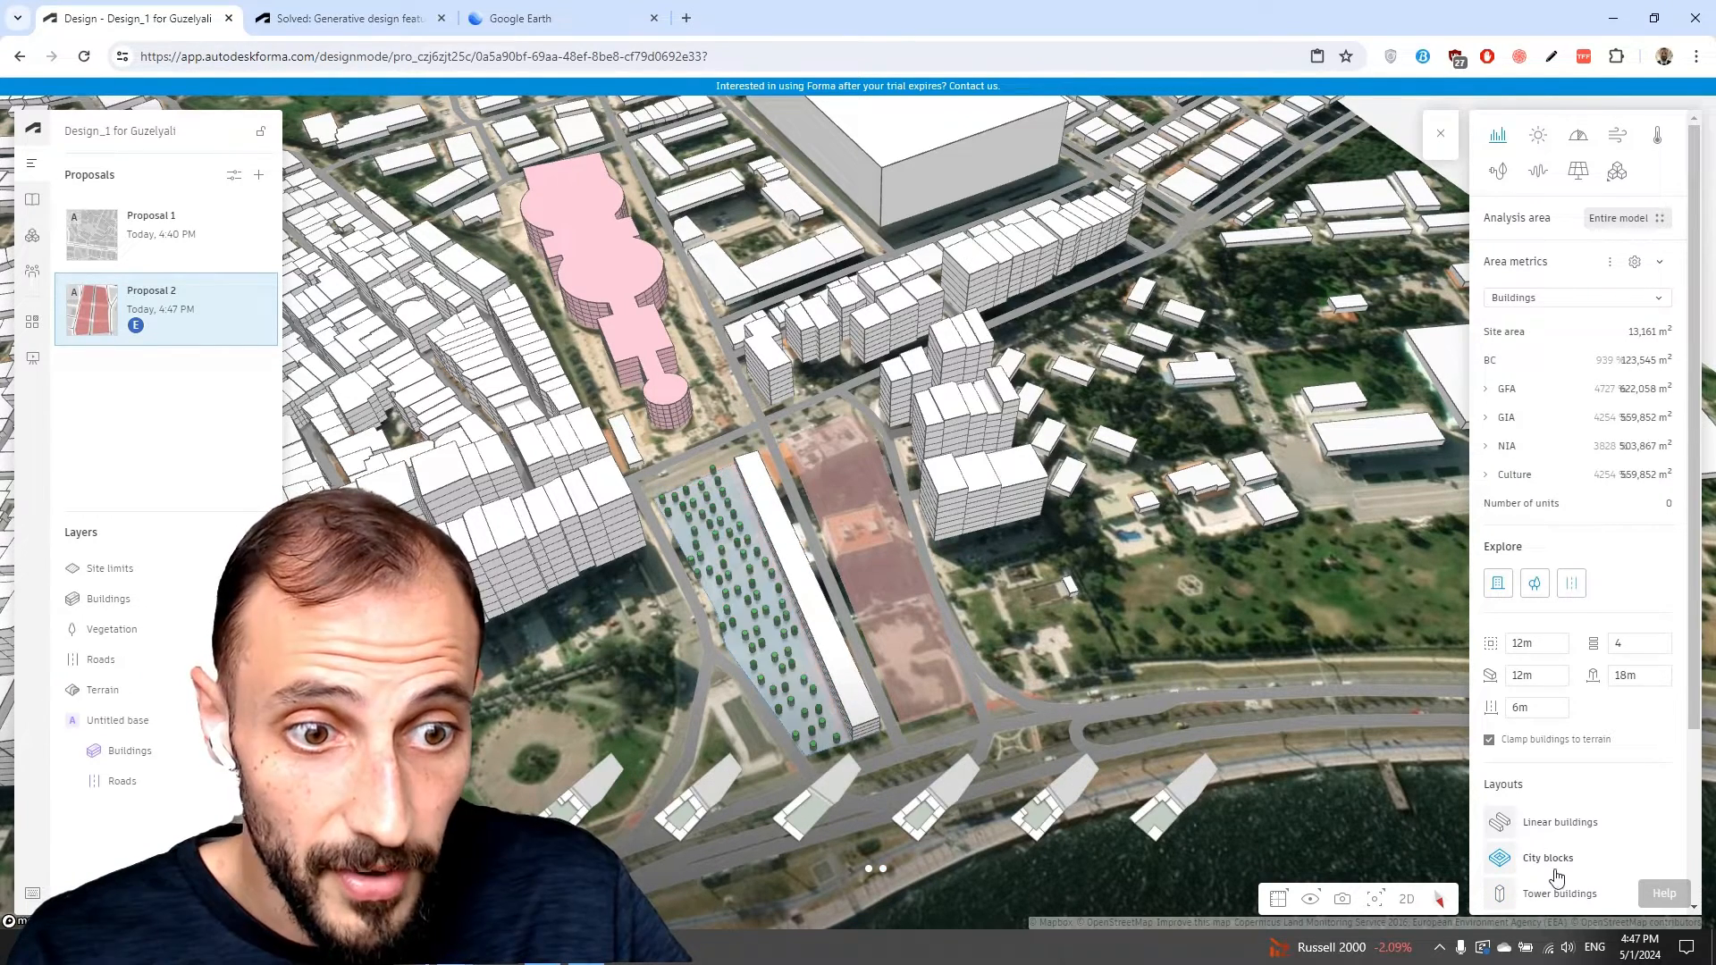
left_click(1555, 871)
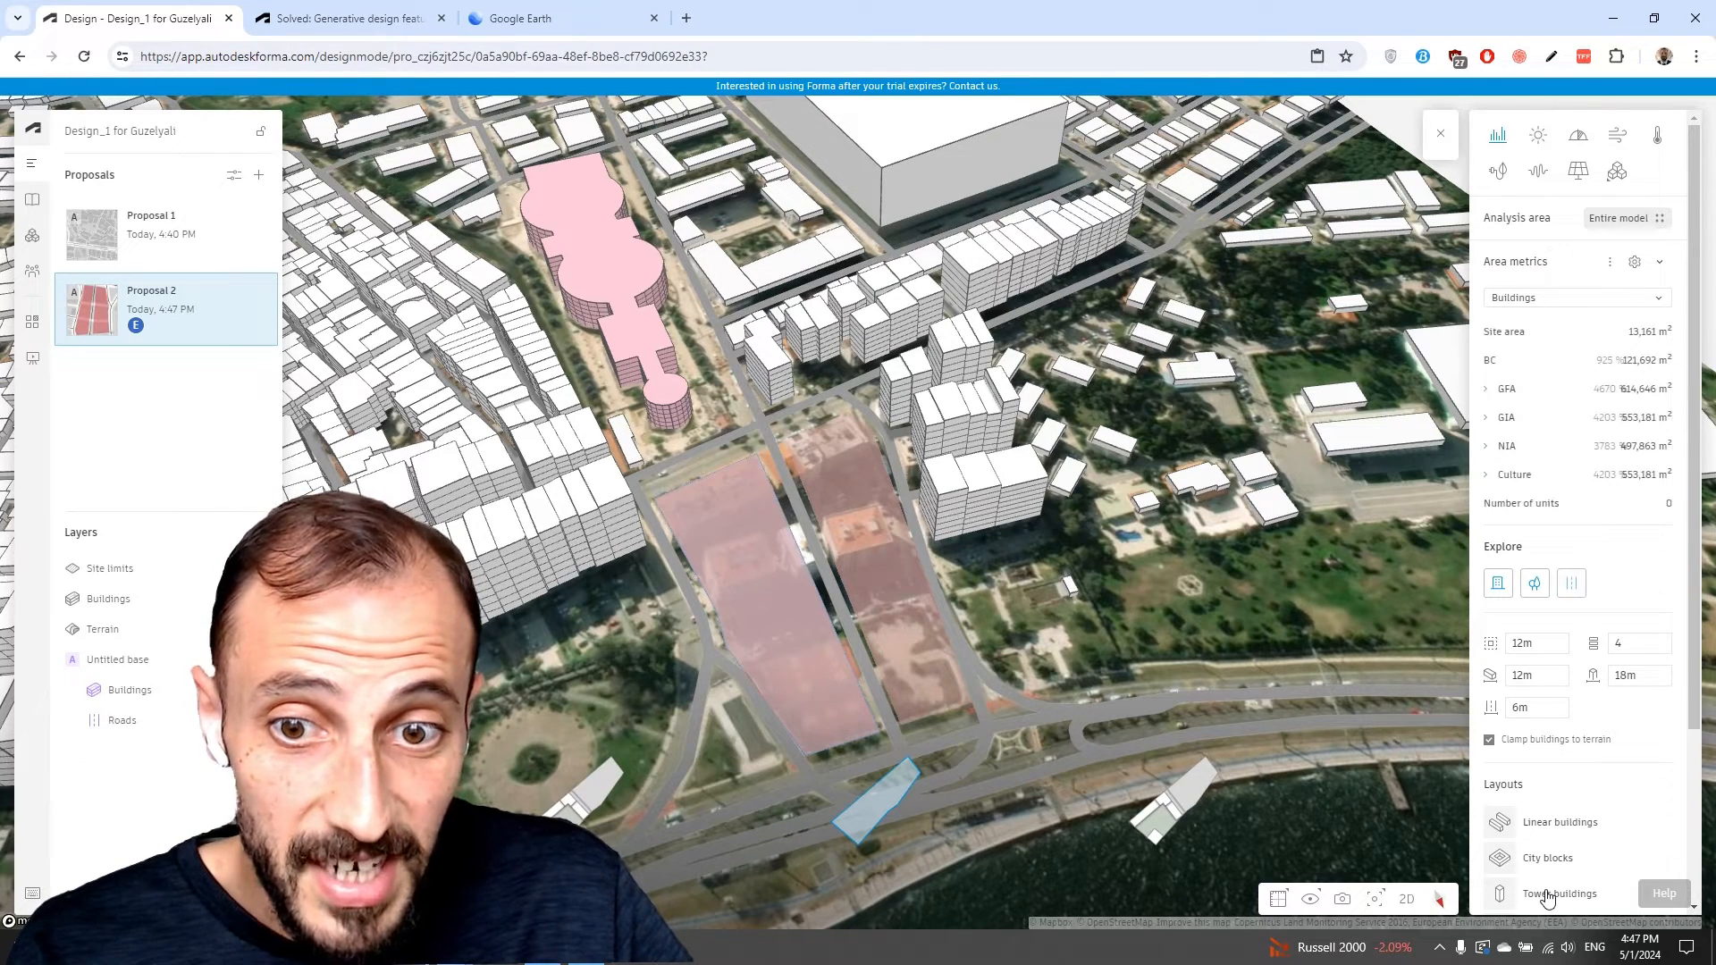
left_click(1169, 820)
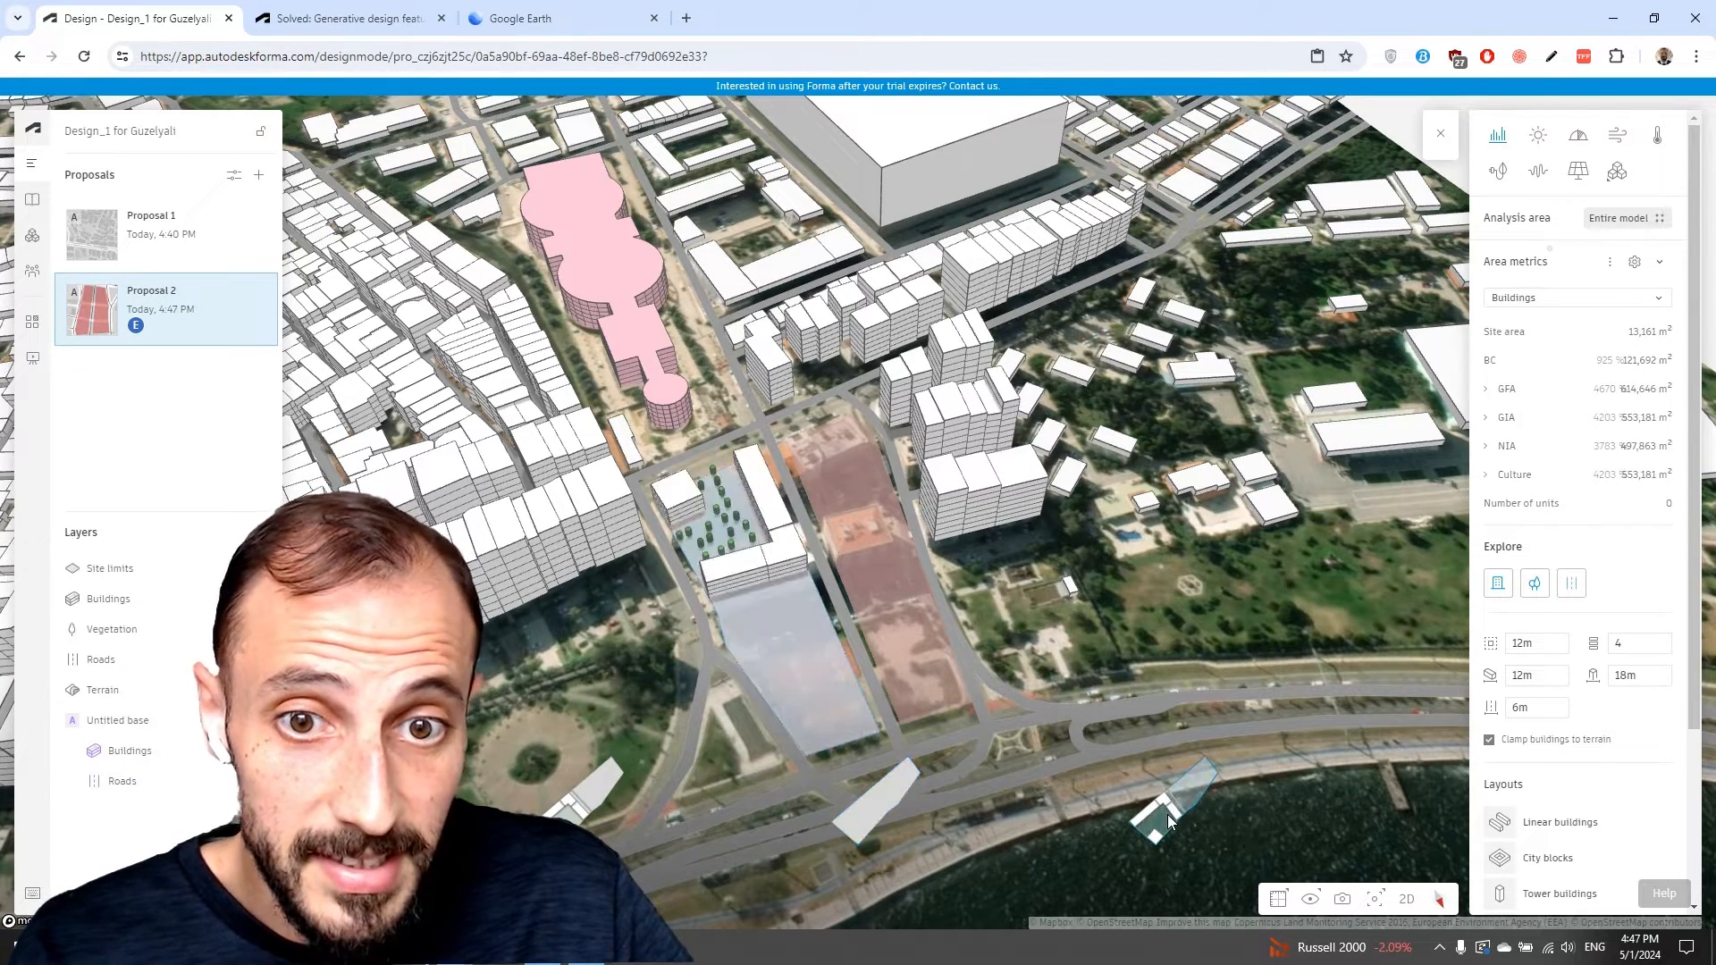
Switch the Tower buildings, City blocks and Linear buildings layouts back on, previewing each set of options.
scroll(1578, 849, "down", 2)
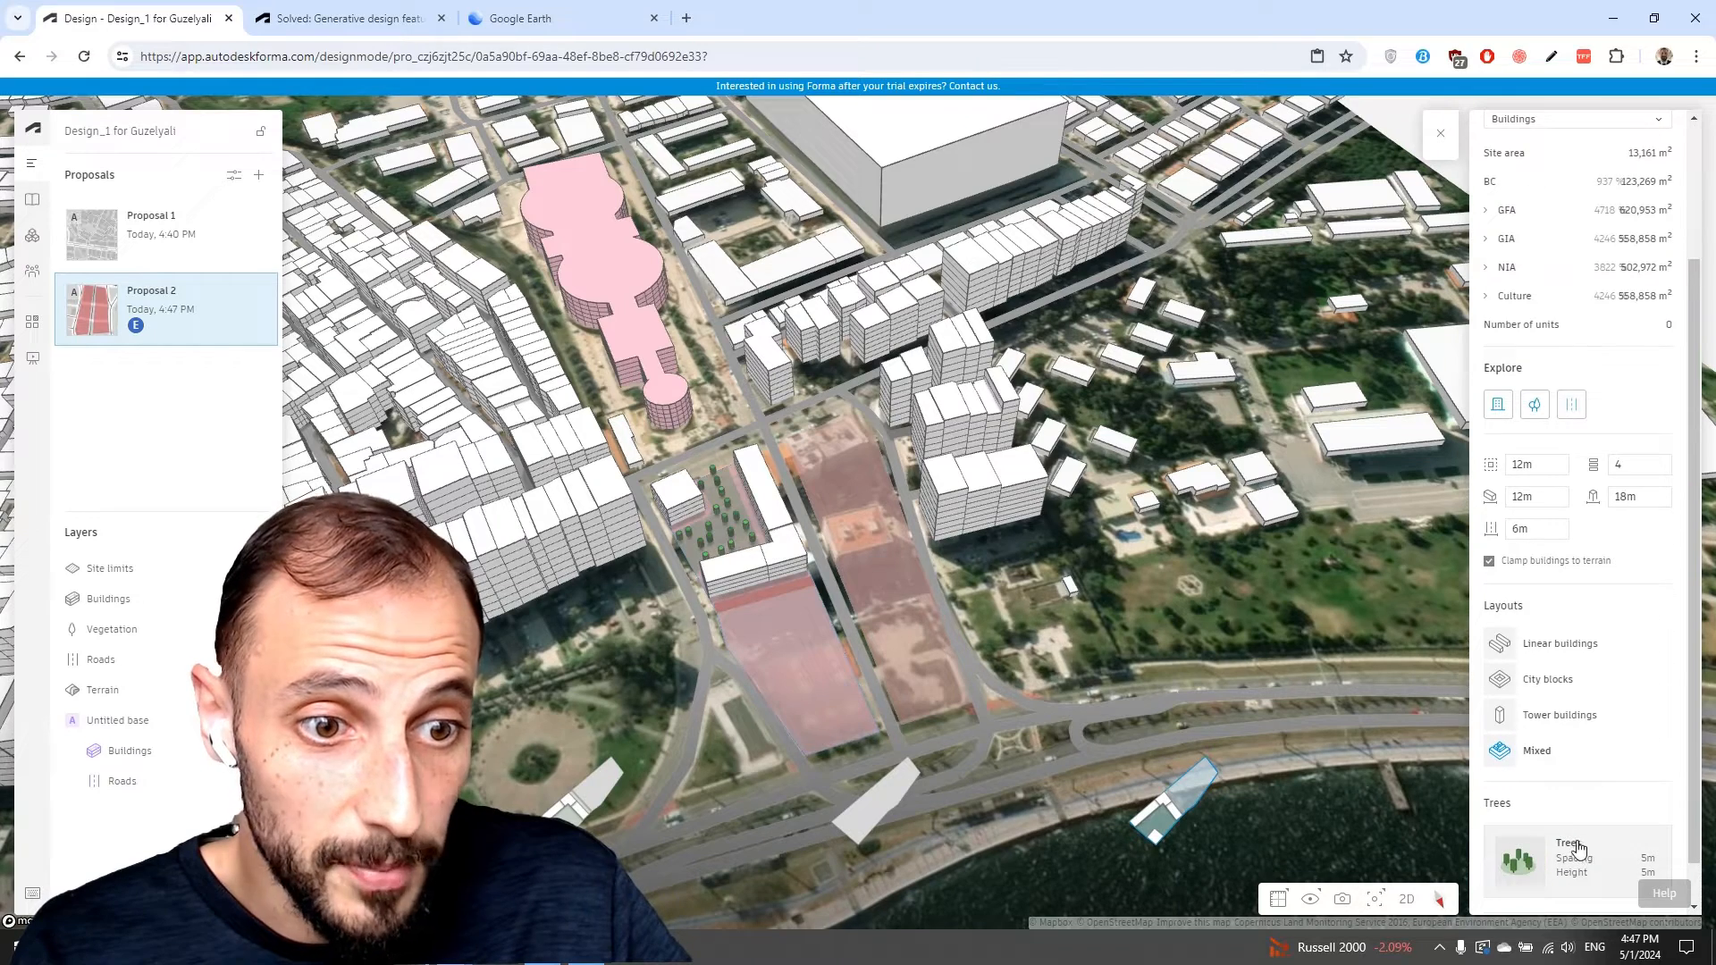
left_click(1564, 717)
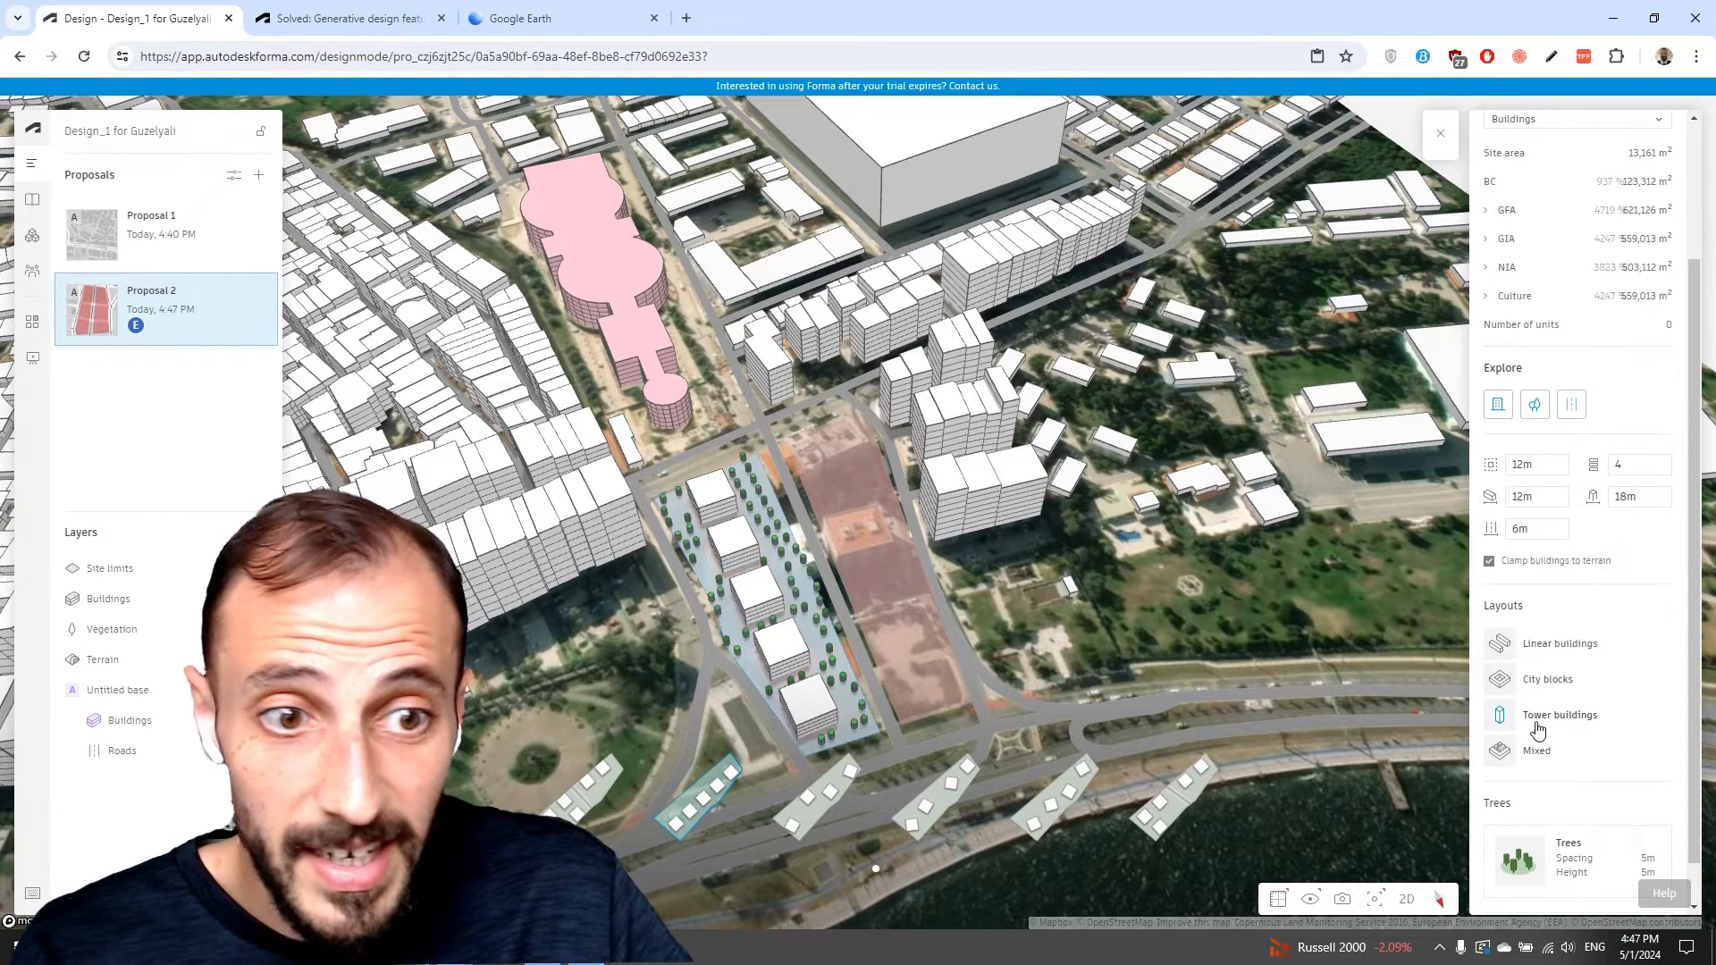
left_click(1547, 682)
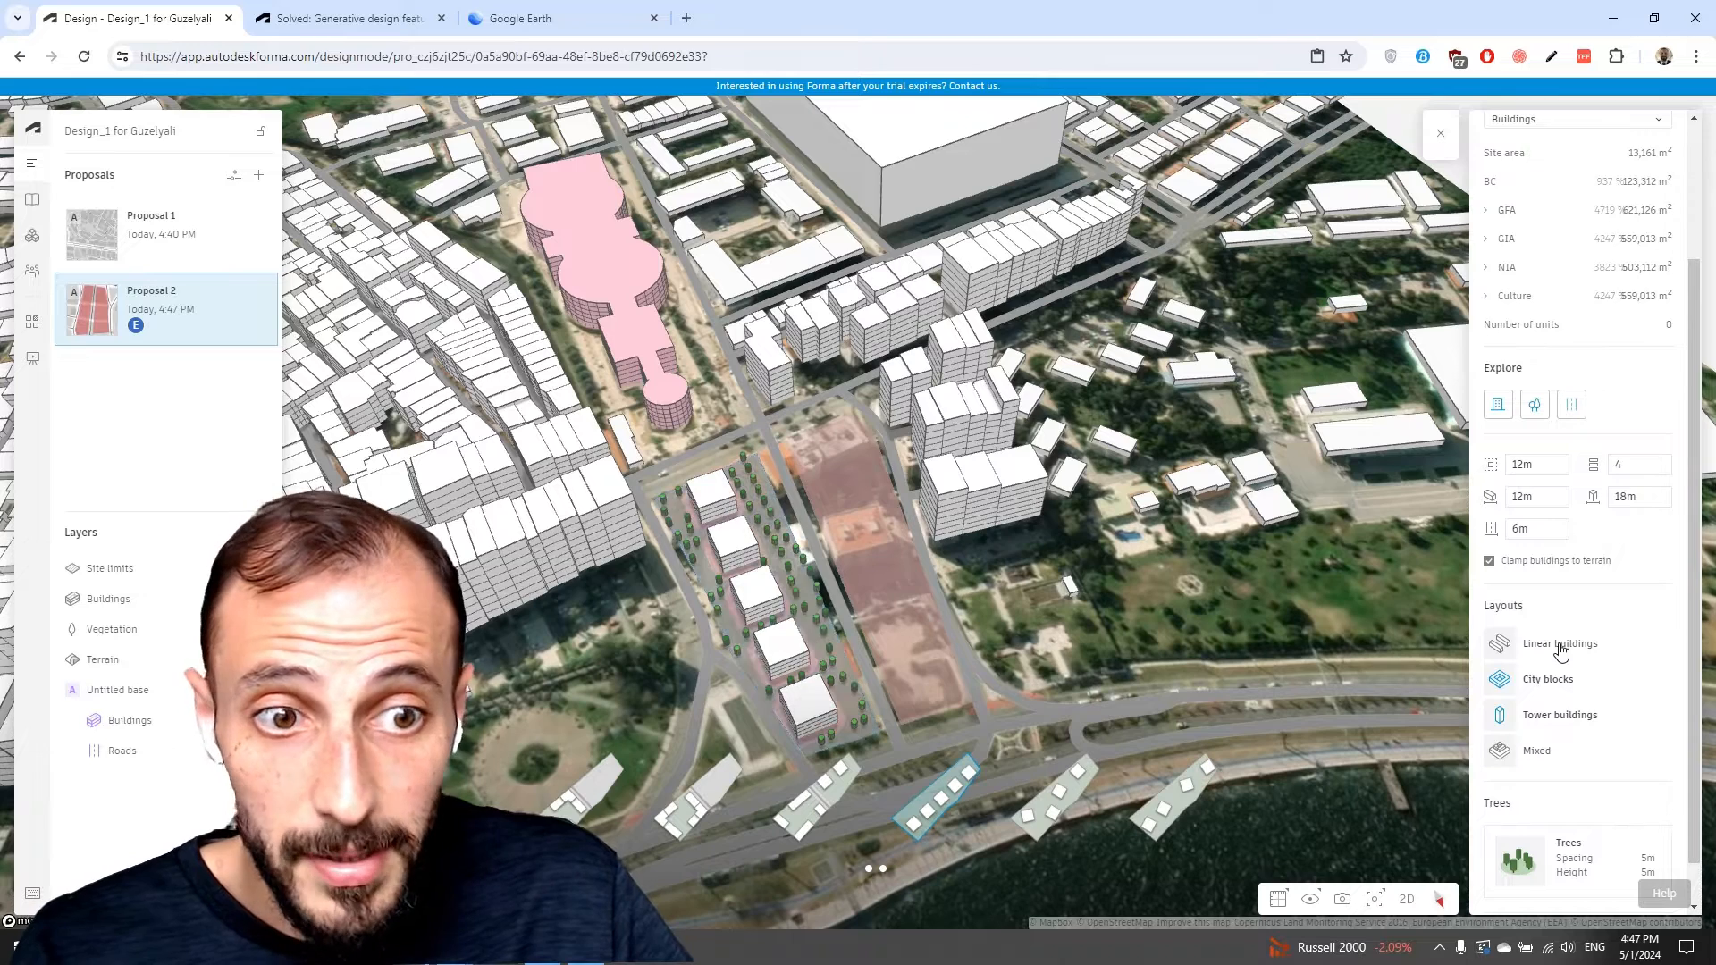
left_click(1560, 652)
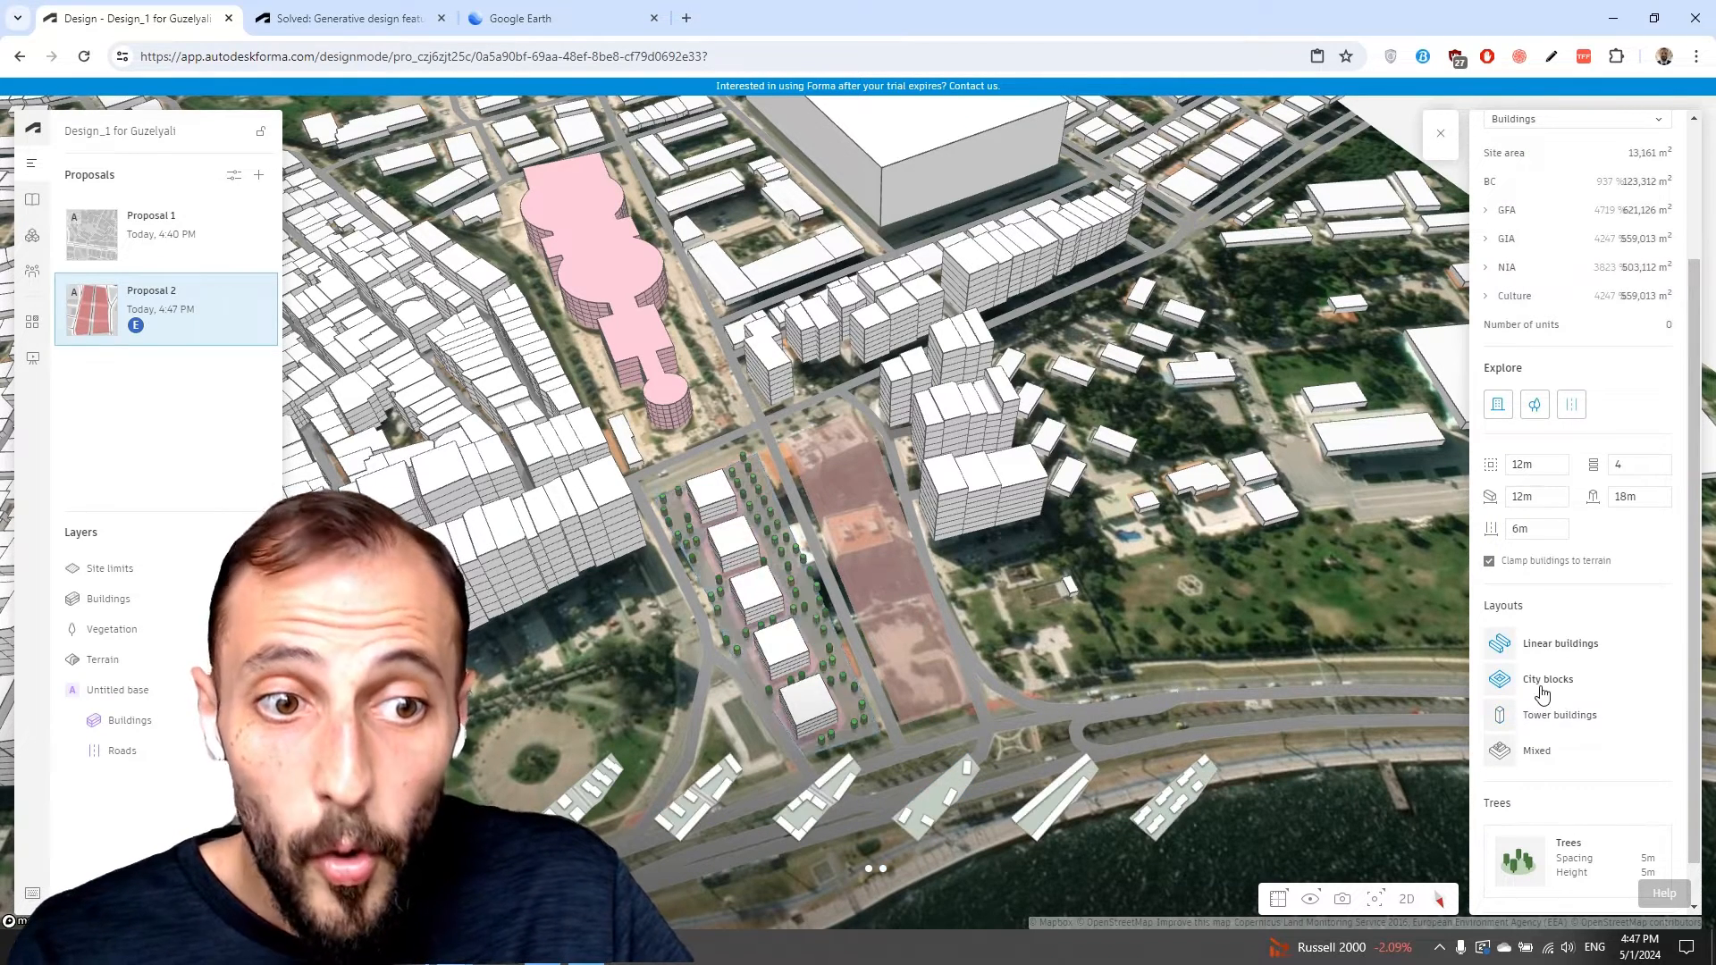
Toggle the Mixed and Linear buildings layouts until all four layout types are enabled.
left_click(1544, 757)
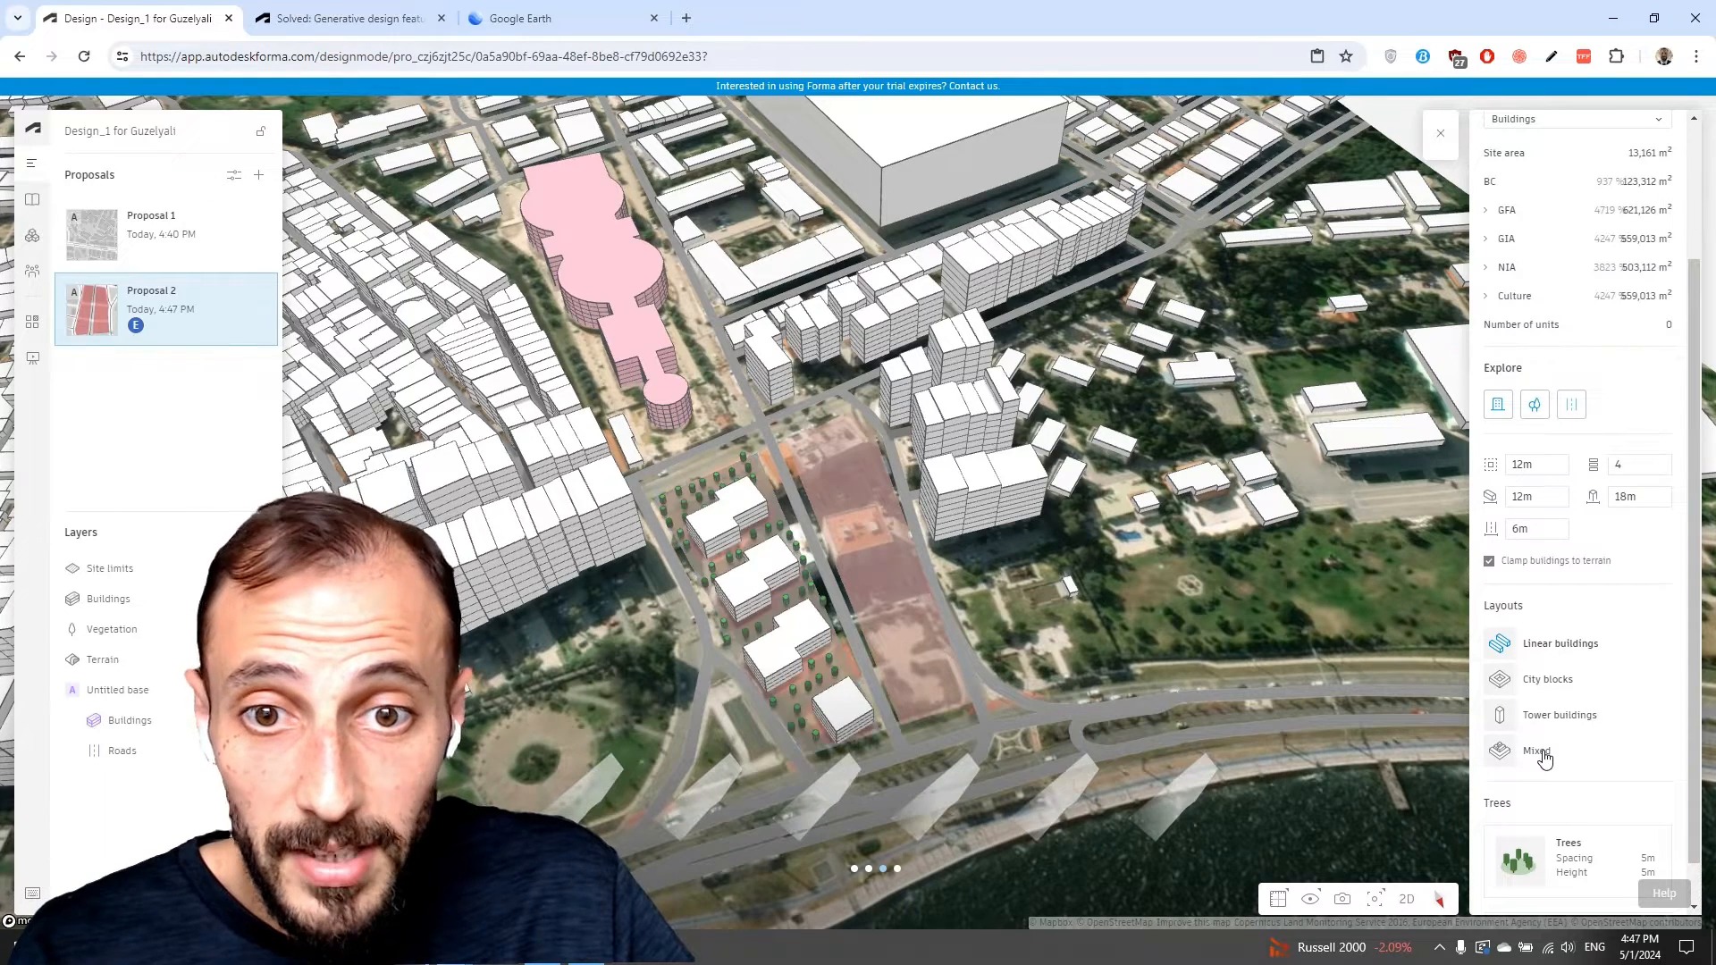
left_click(1545, 758)
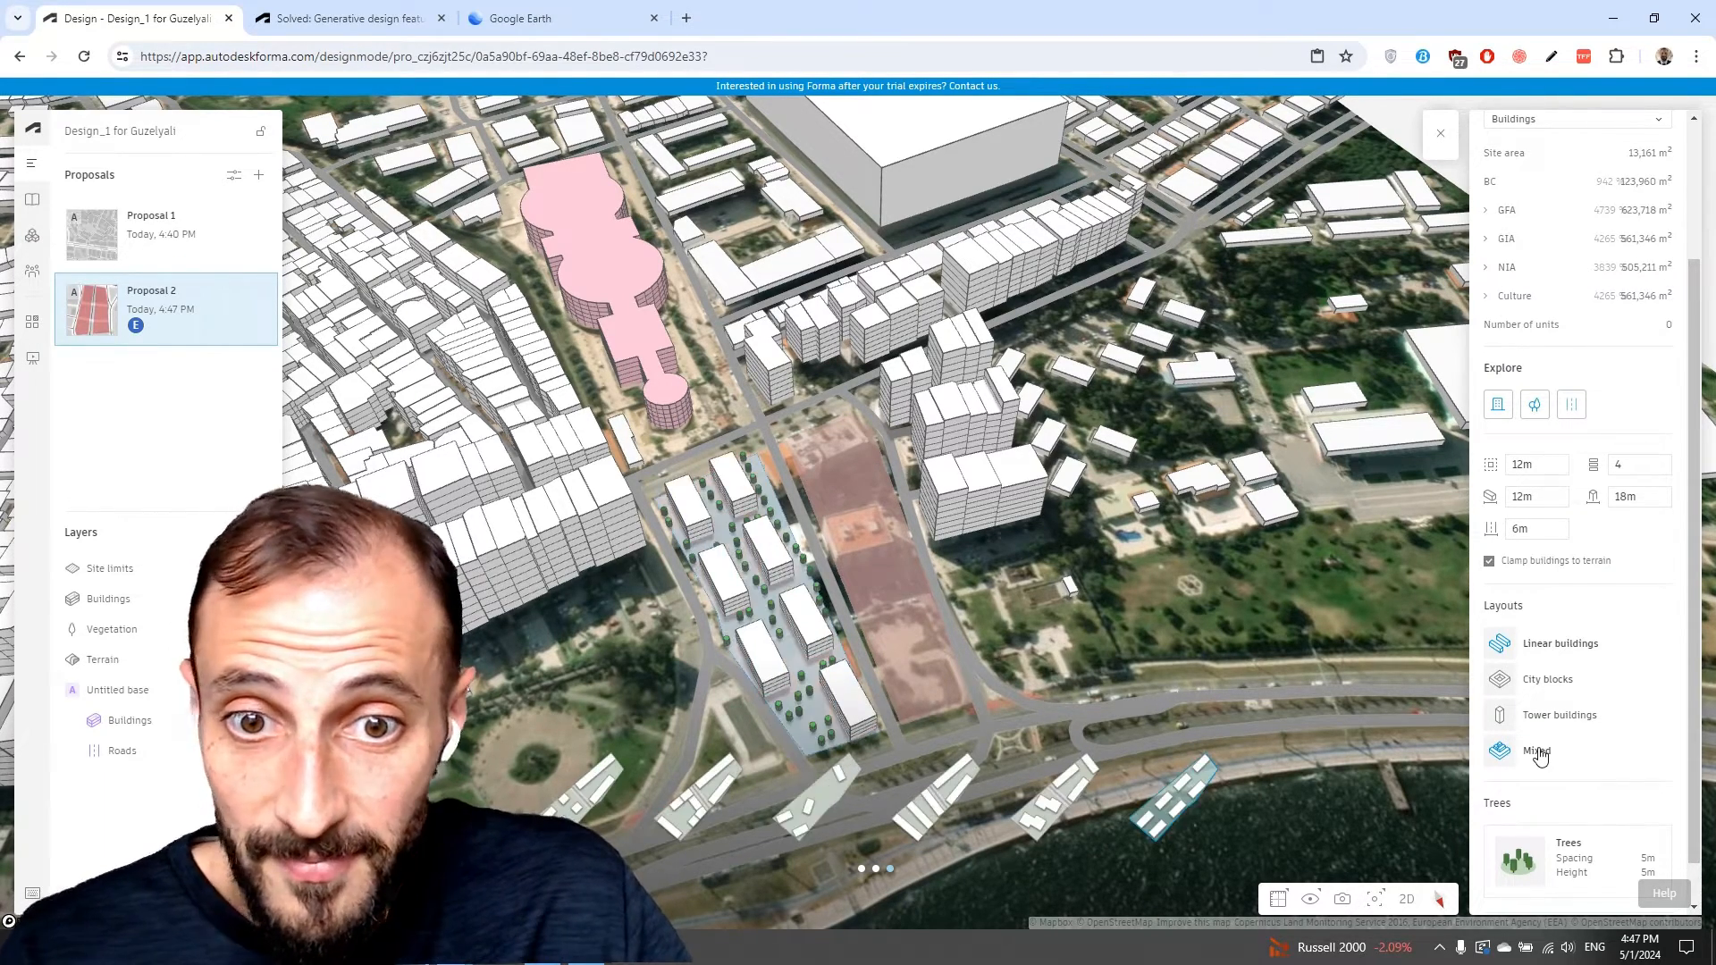
left_click(1552, 646)
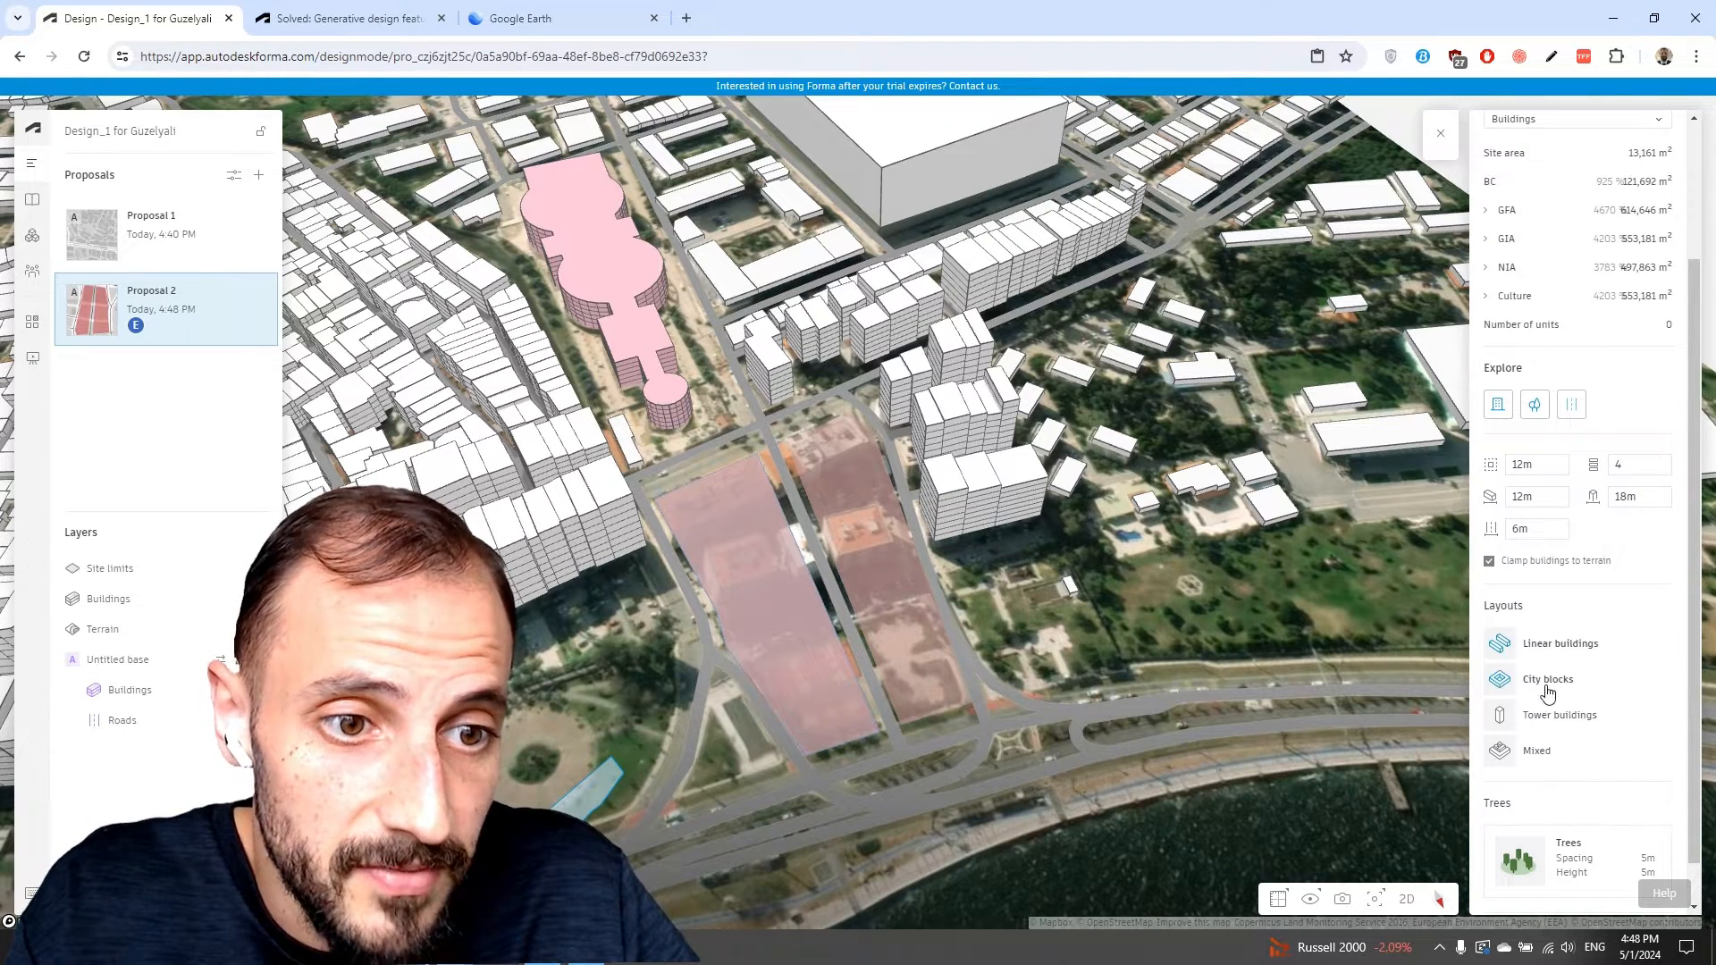
left_click(1536, 752)
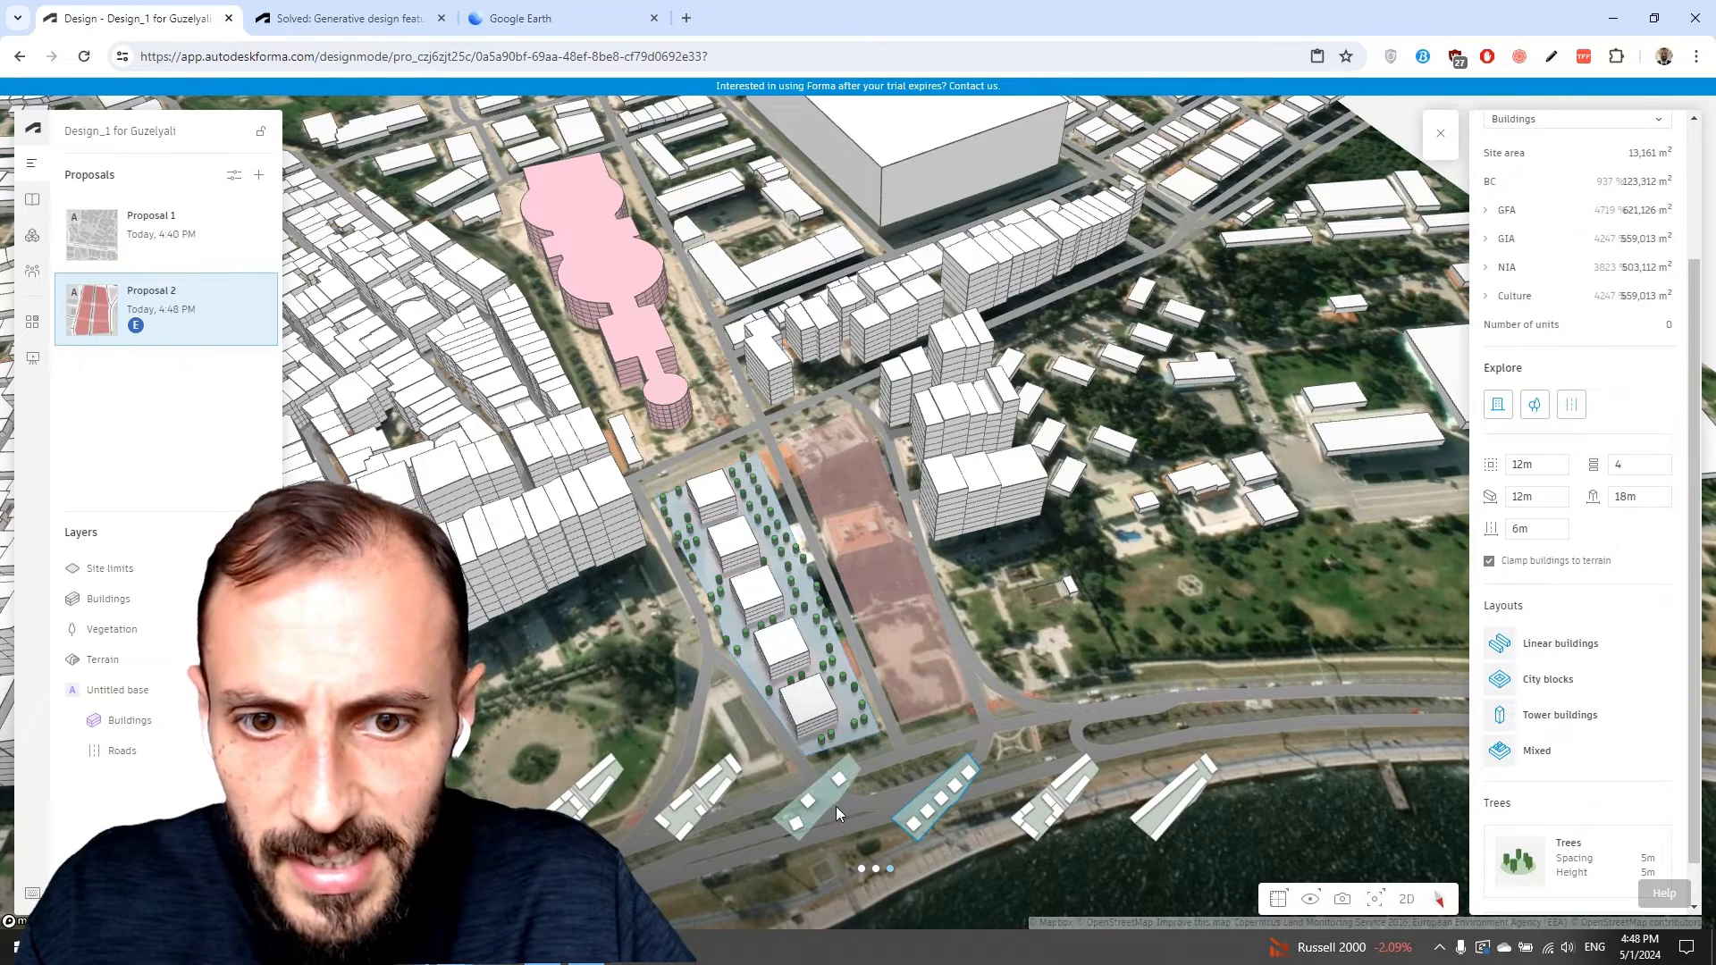
Set the Explore floor count to 10 and apply a different generated layout option.
left_click(590, 790)
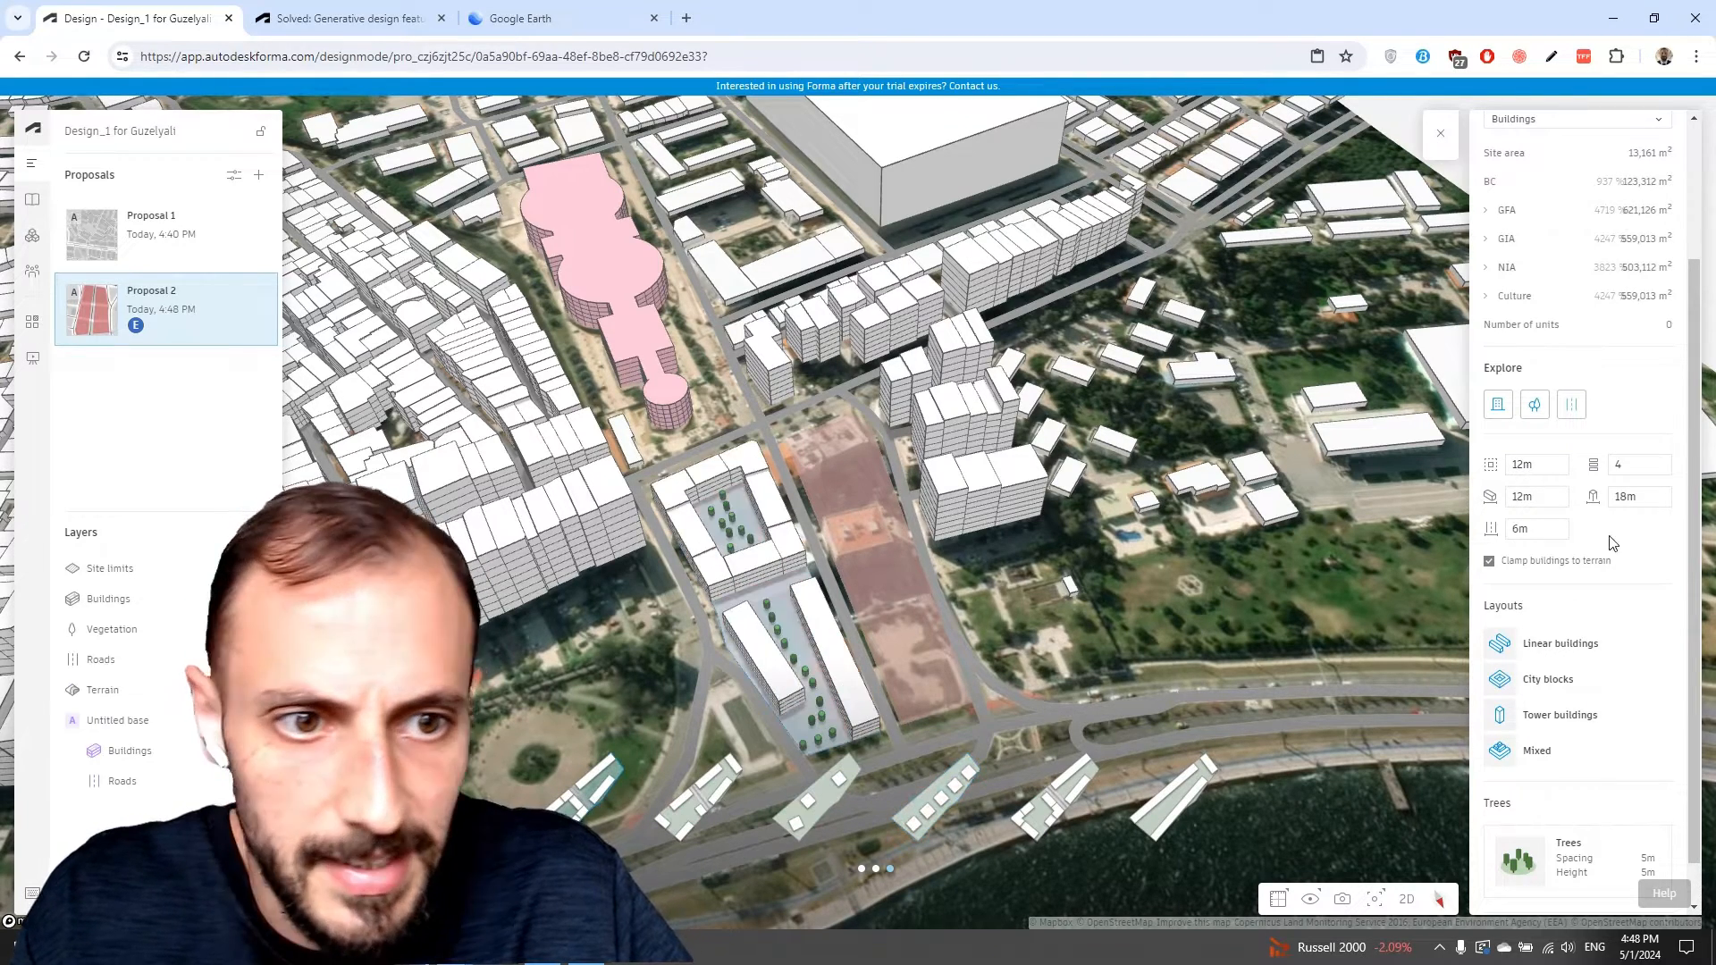
double_click(1637, 466)
type("10")
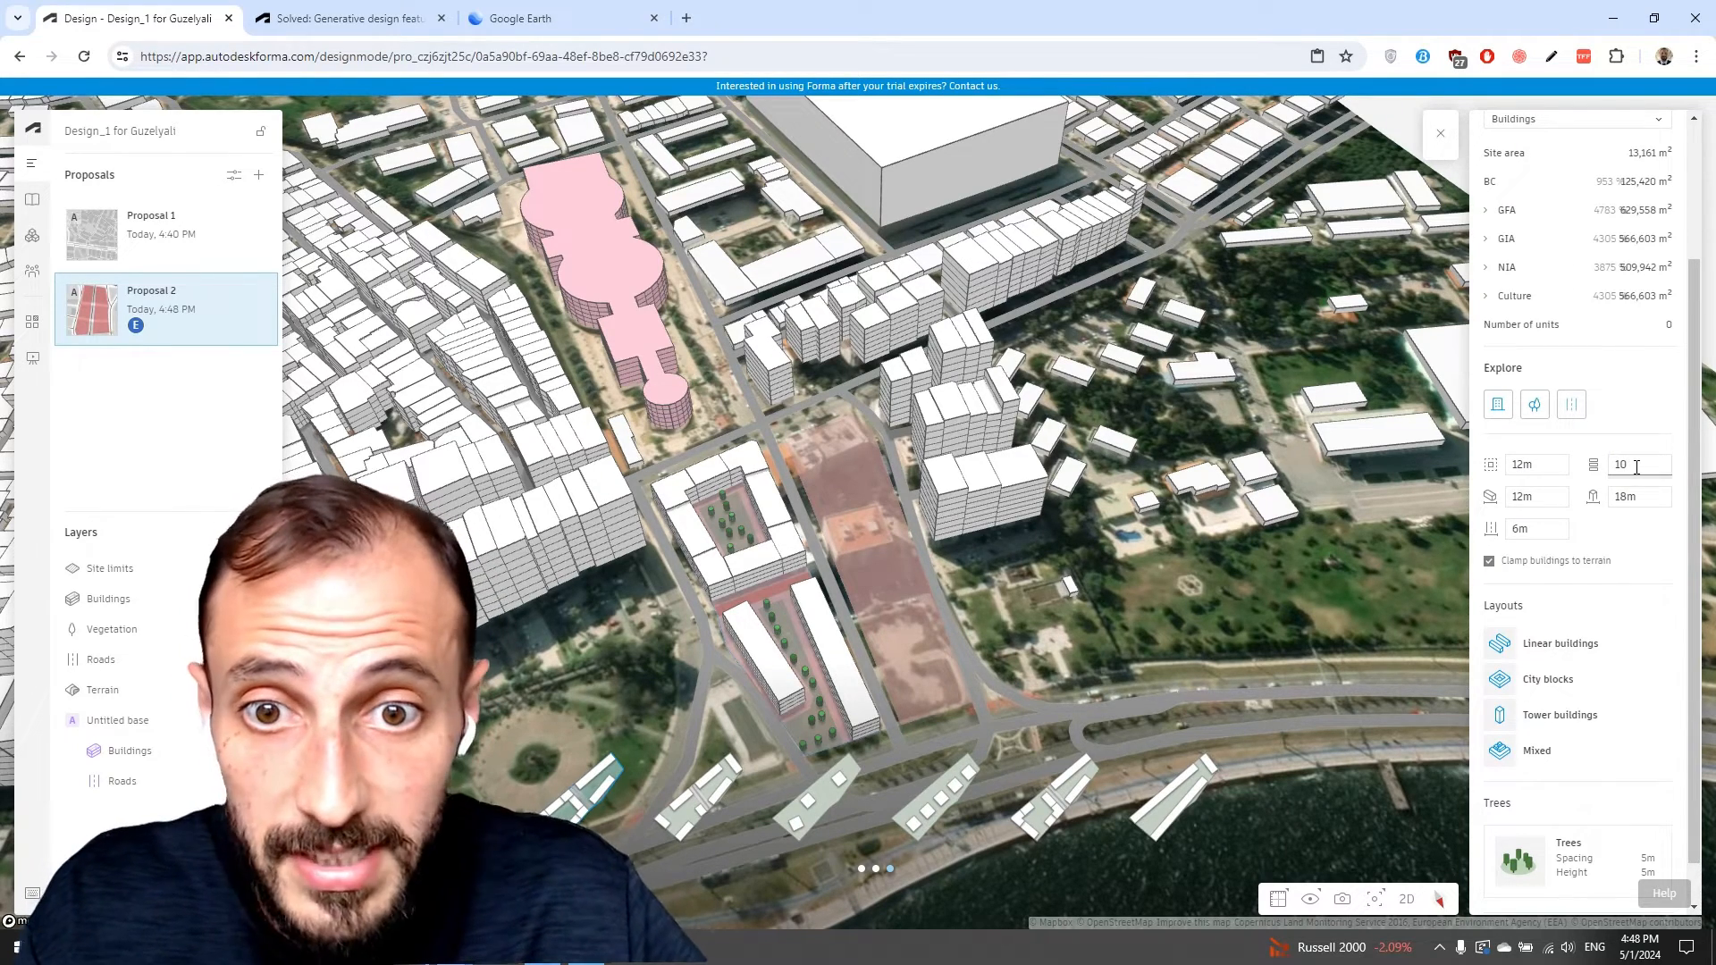
key("Return")
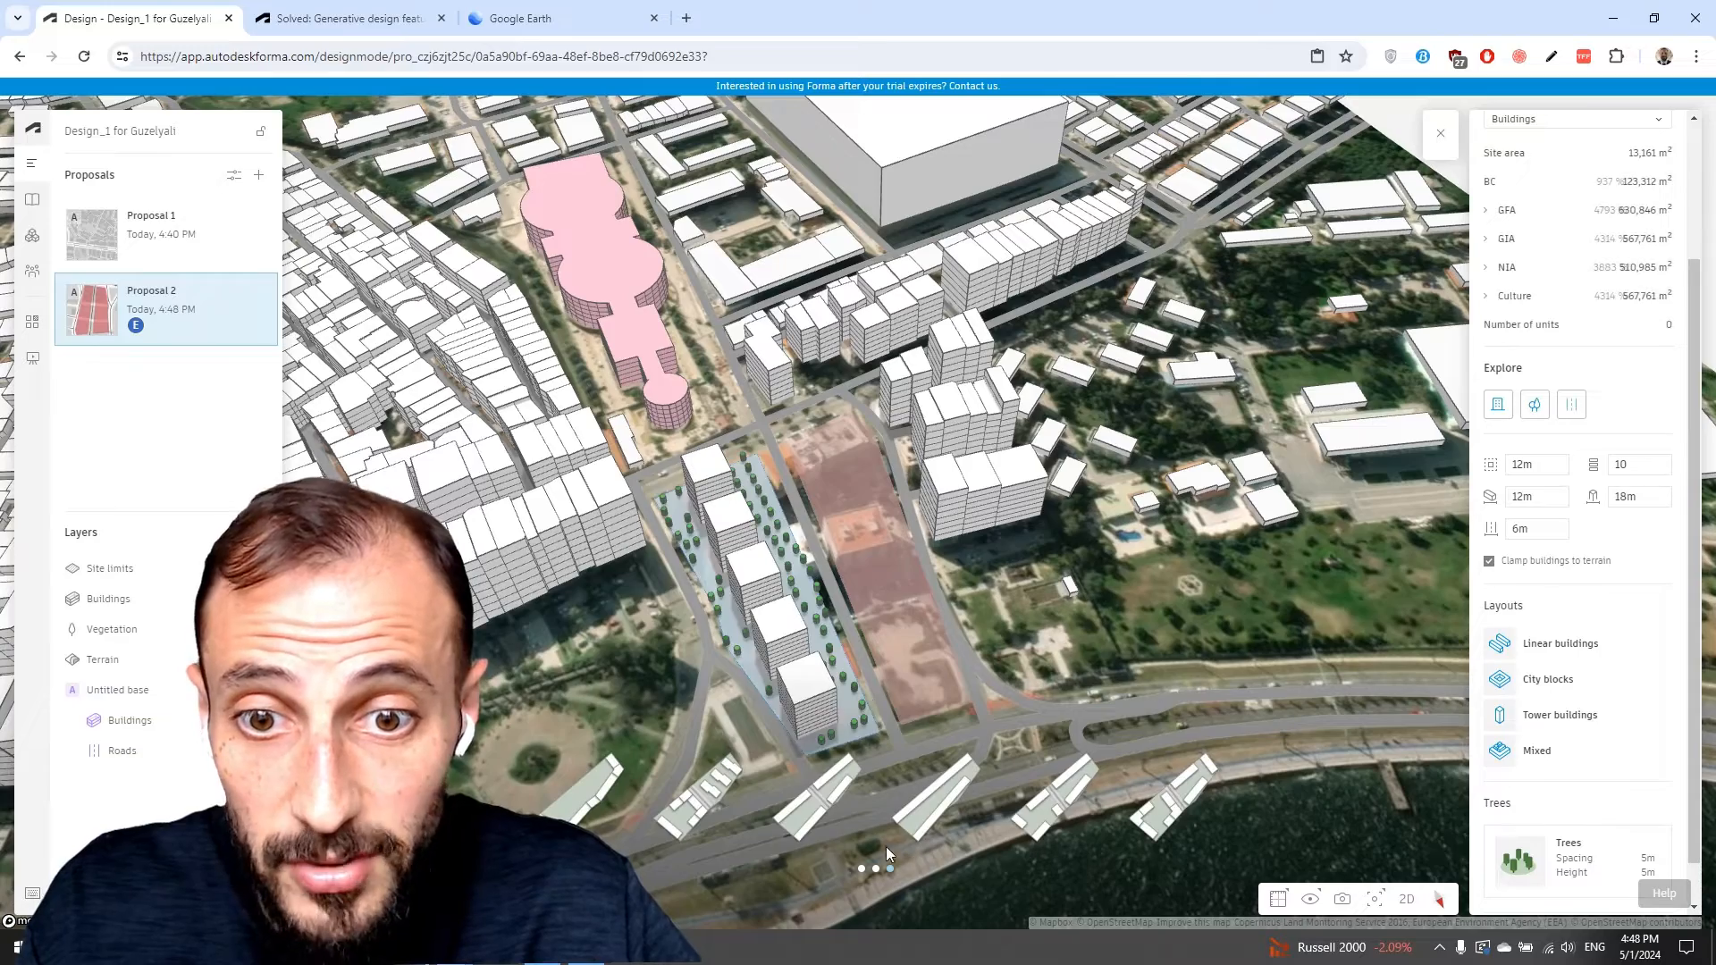
left_click(827, 813)
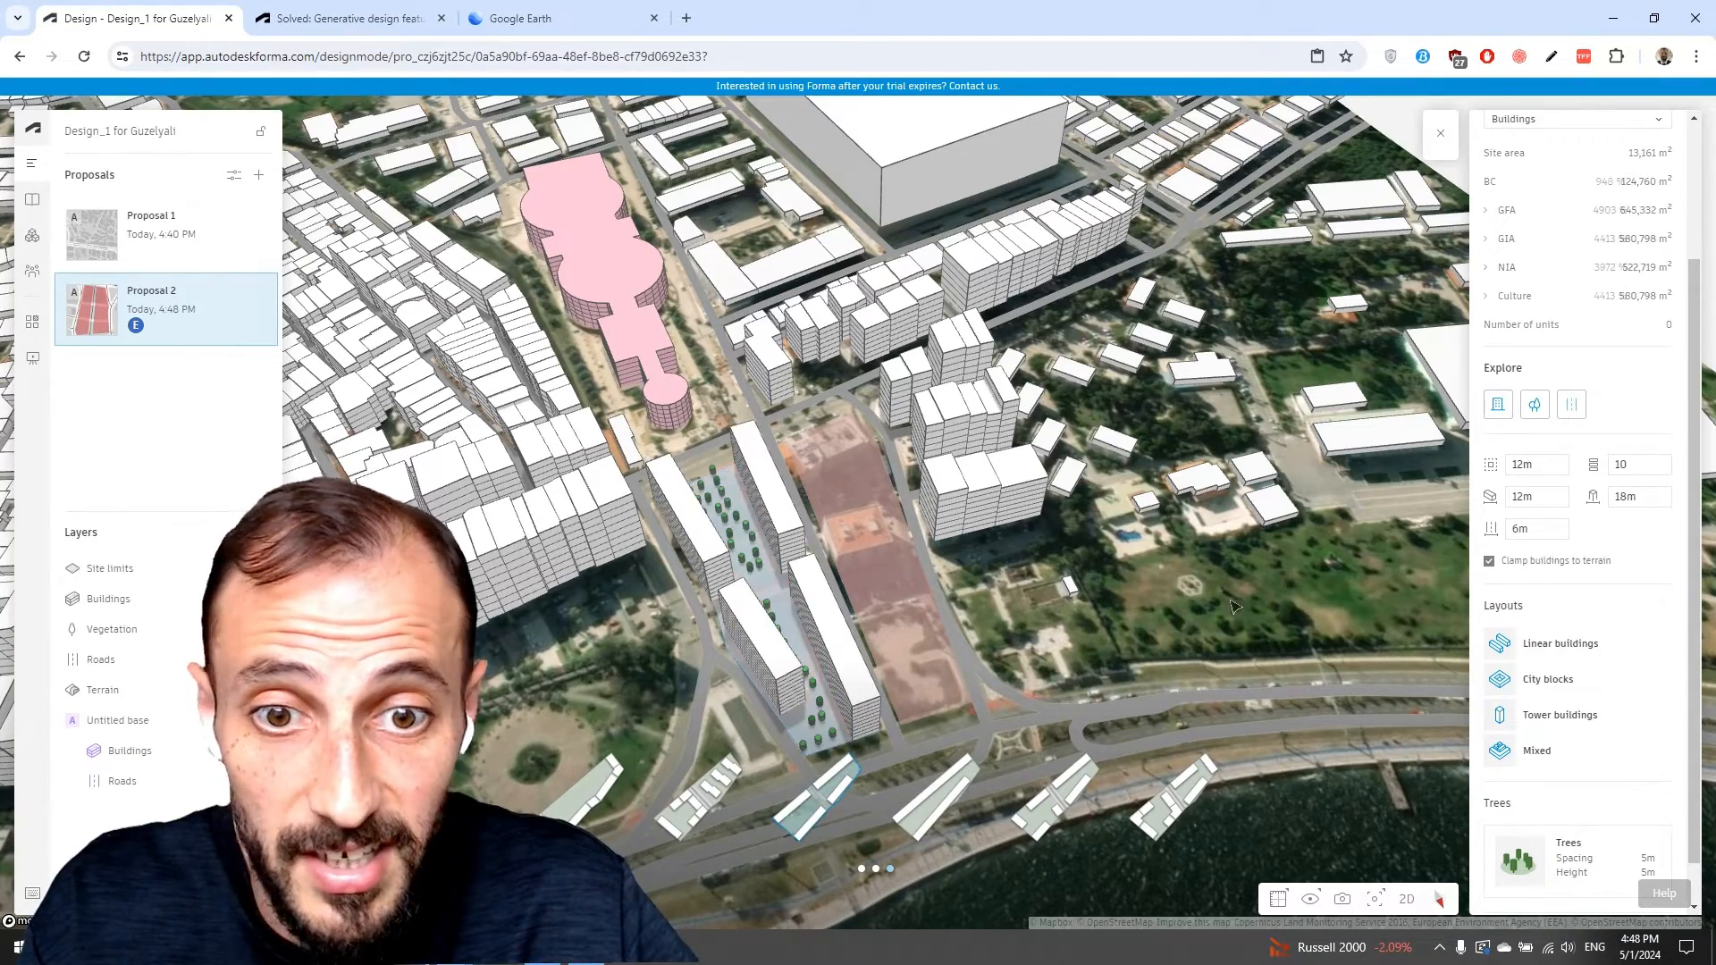
Set the first Explore building dimension to 25m.
scroll(876, 595, "down", 3)
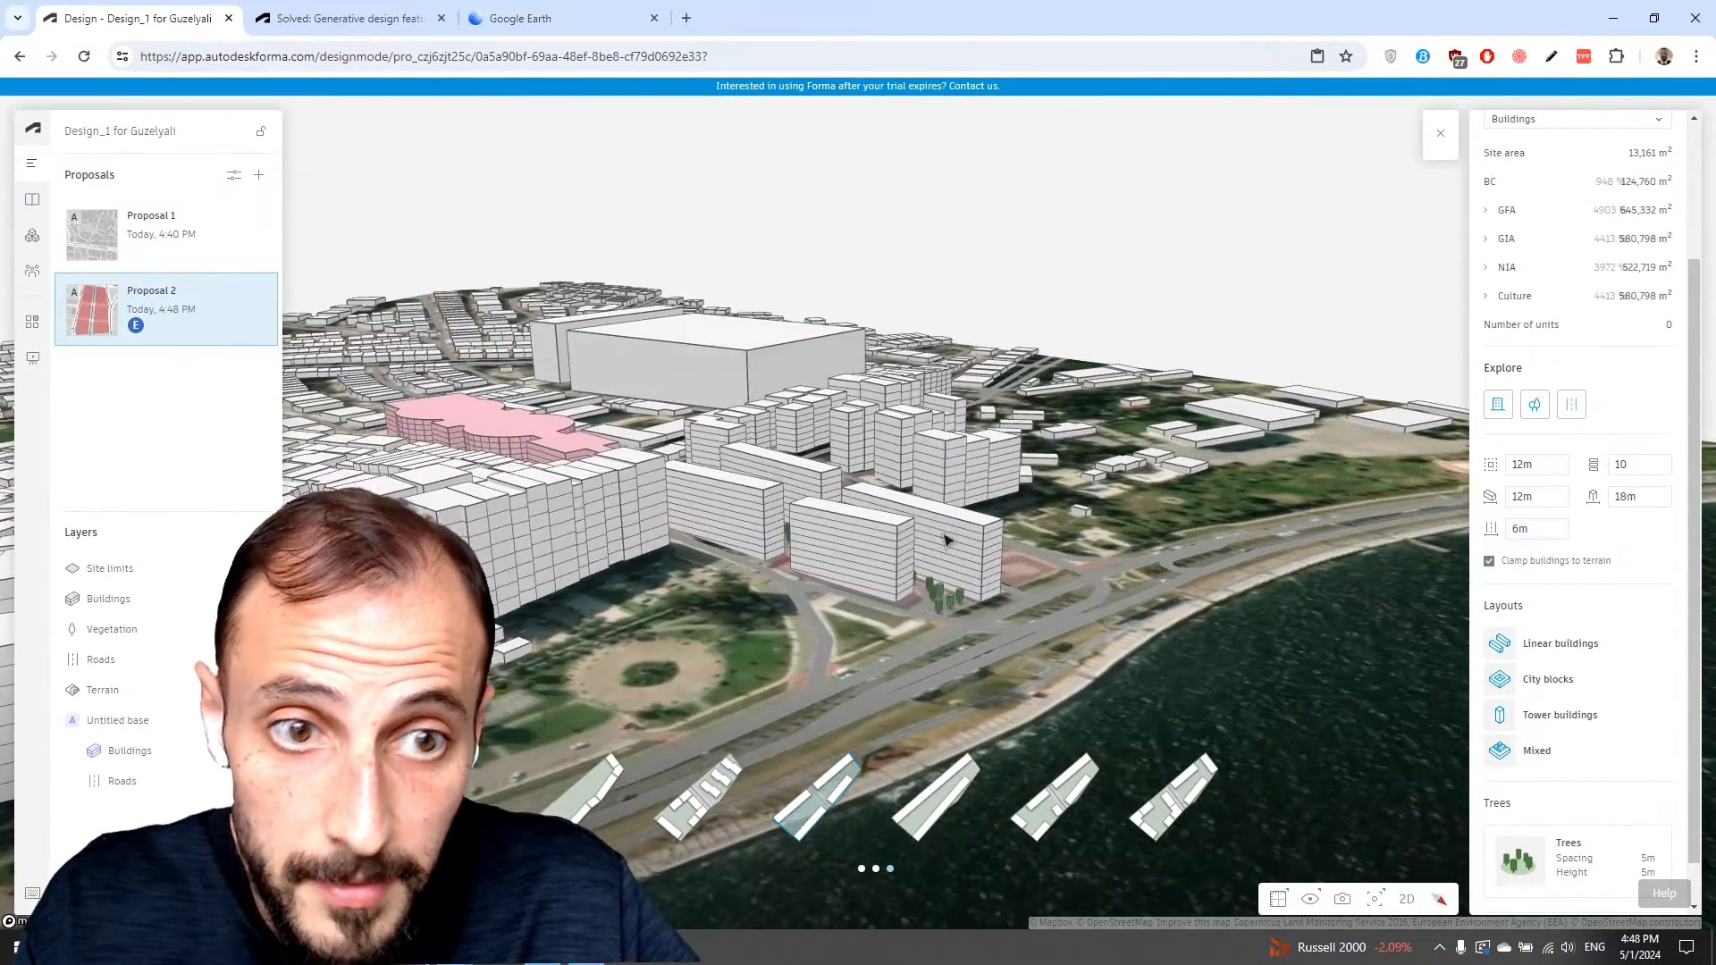
double_click(1544, 465)
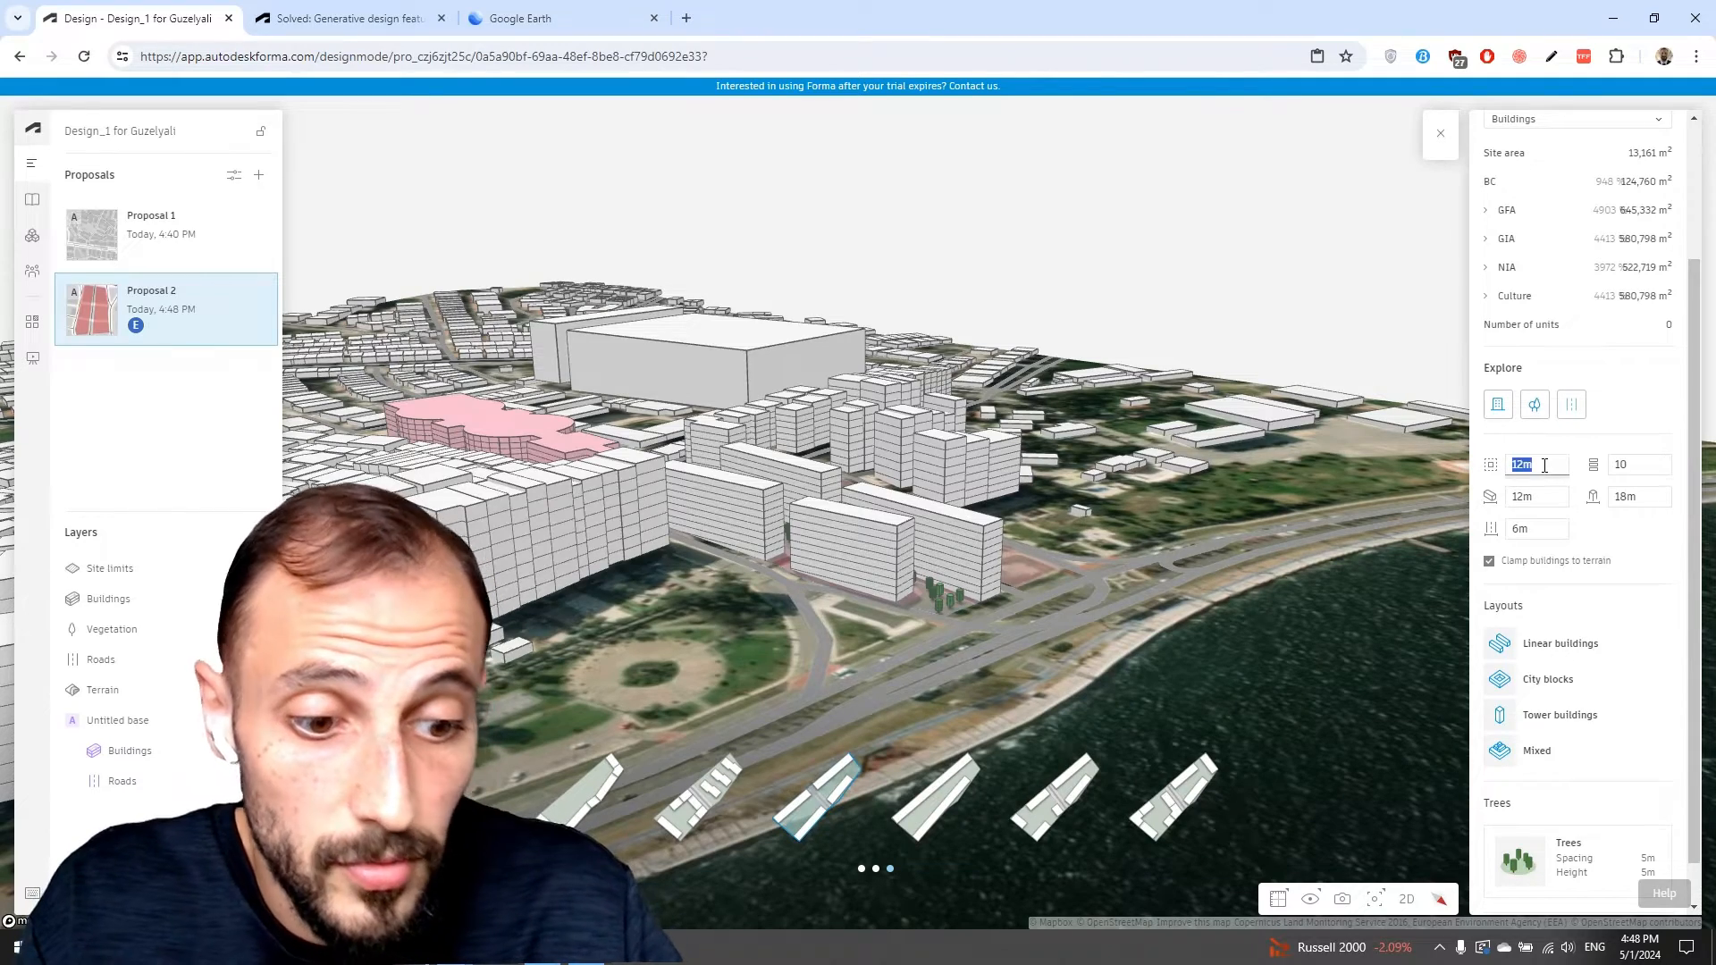
type("250")
key("BackSpace")
type("m")
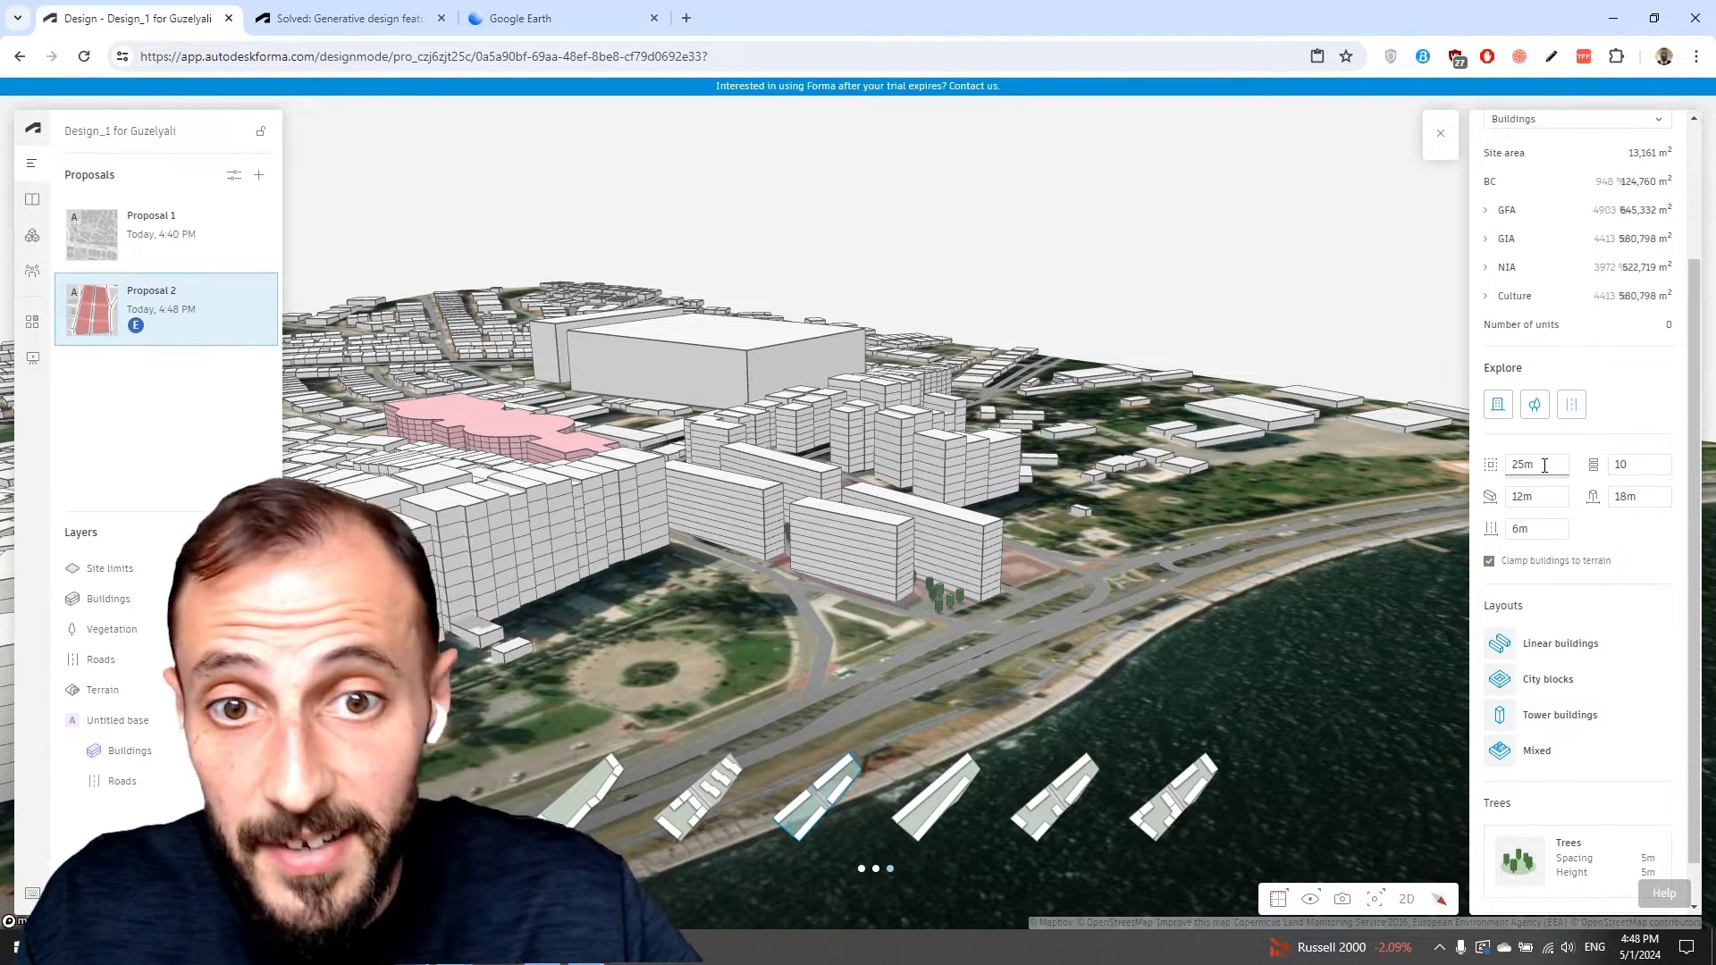
key("Return")
scroll(1117, 606, "up", 3)
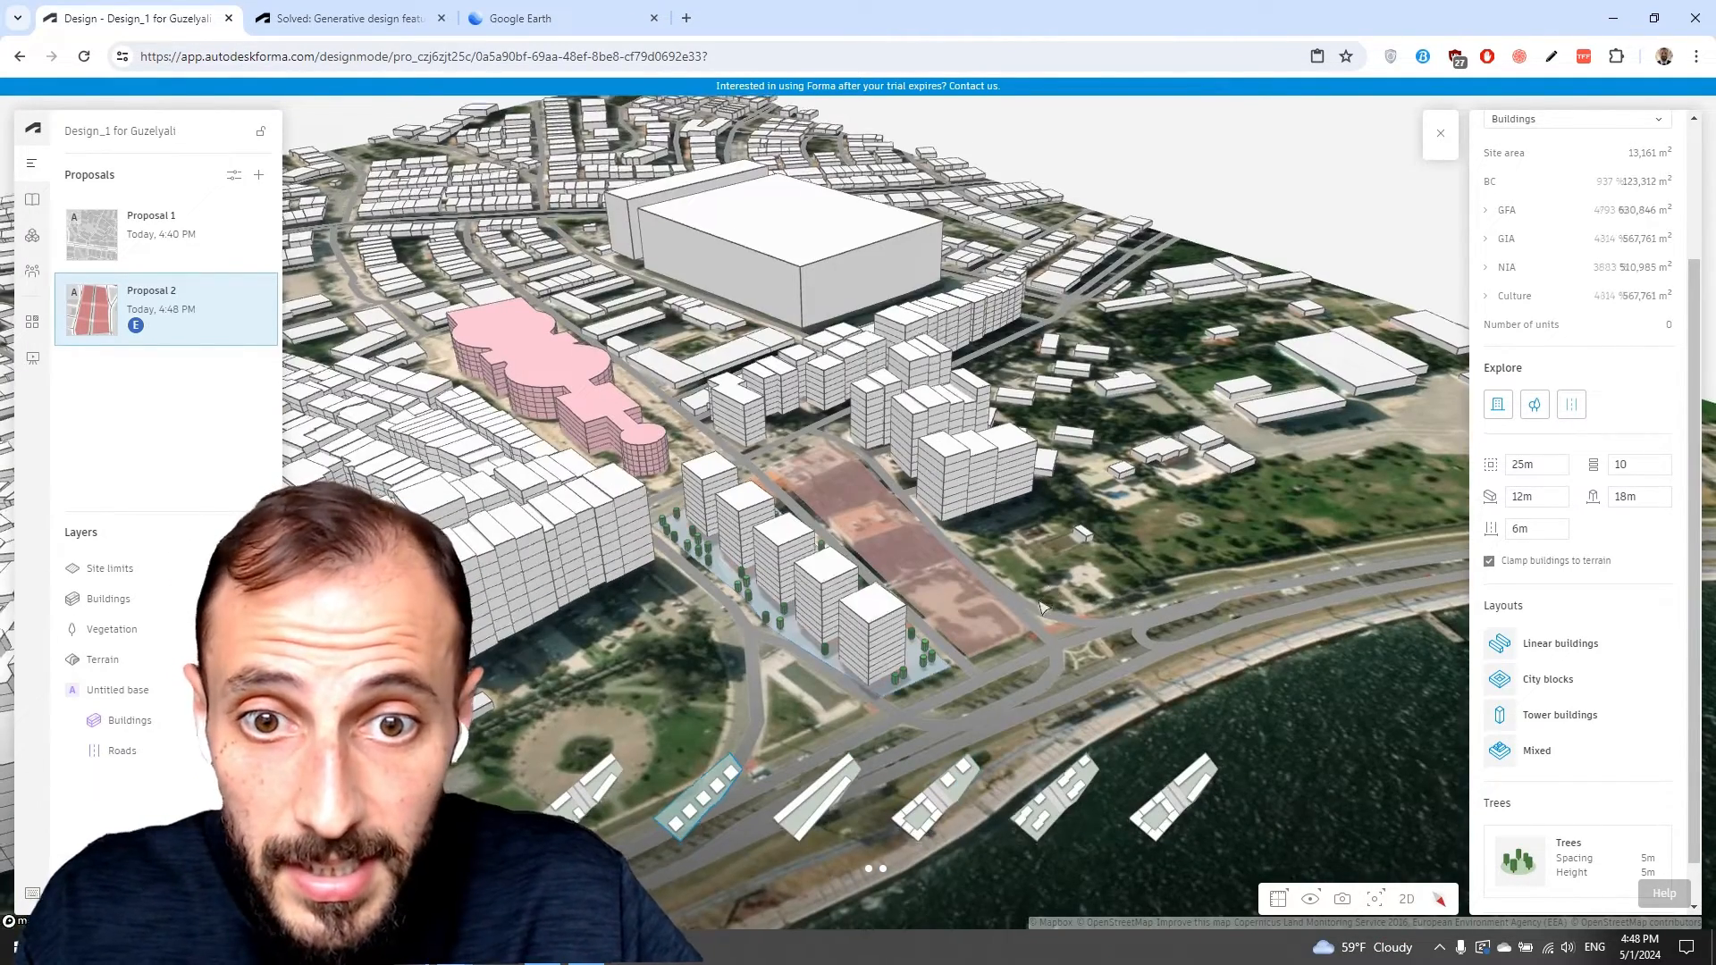
scroll(930, 630, "up", 3)
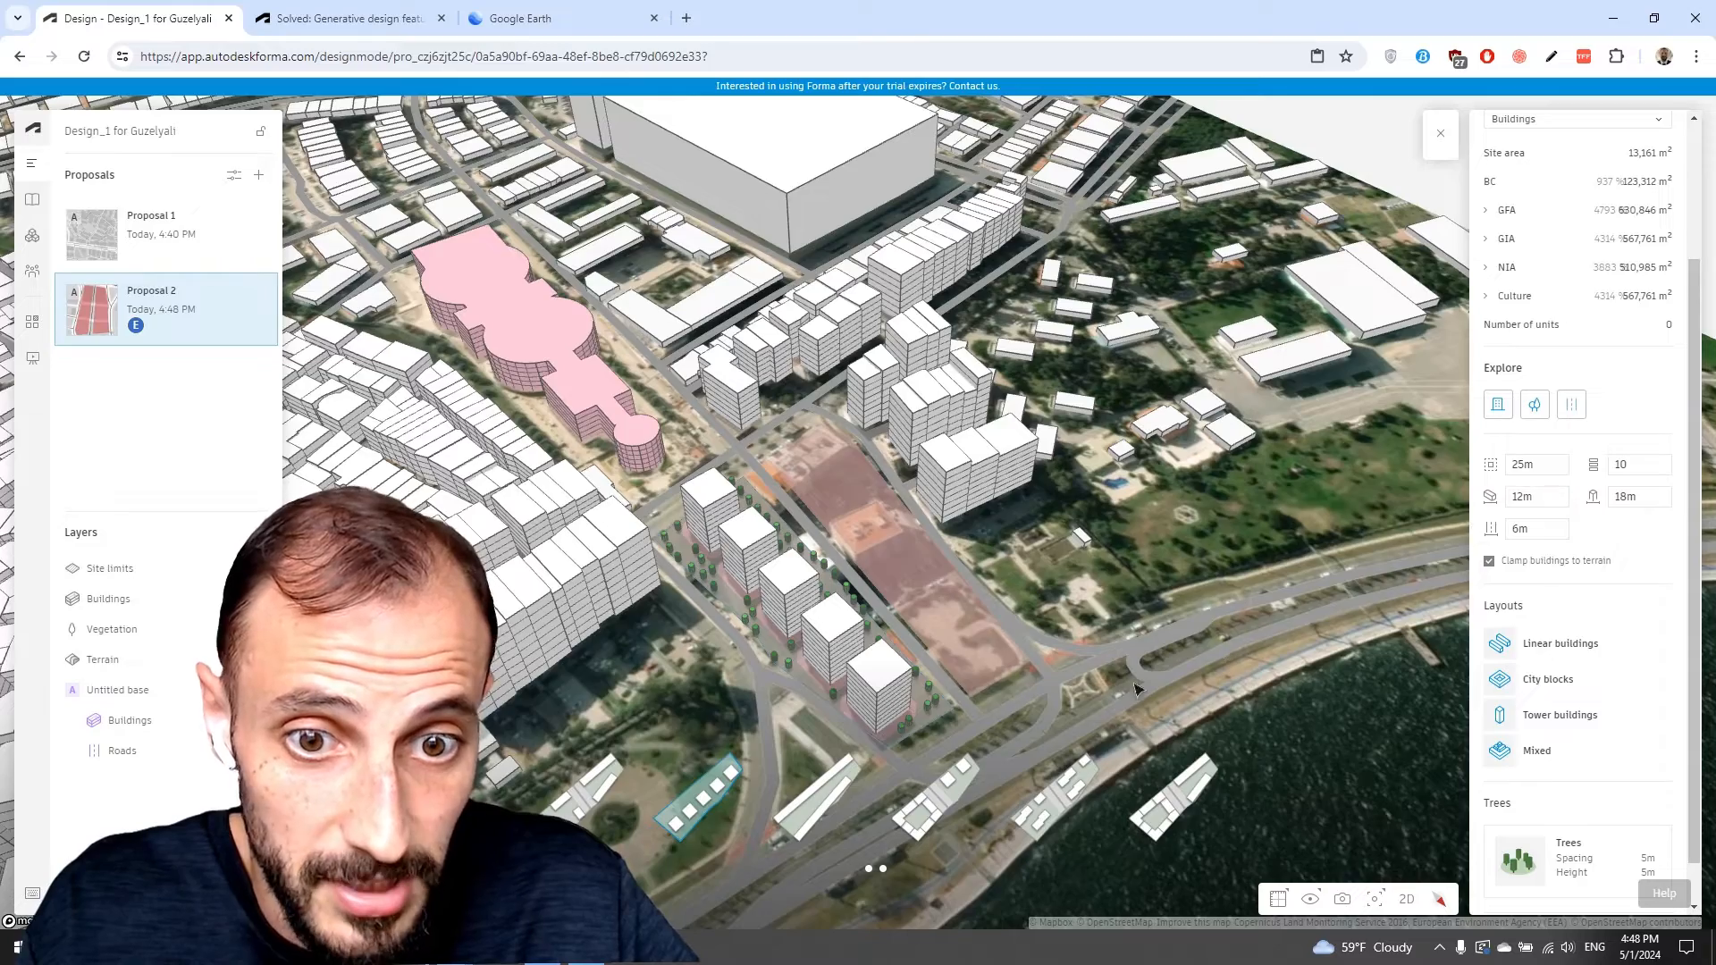
Set the tower block width to 20m and apply a generated layout option.
right_click_drag(1136, 689, 769, 565)
left_click(1111, 613)
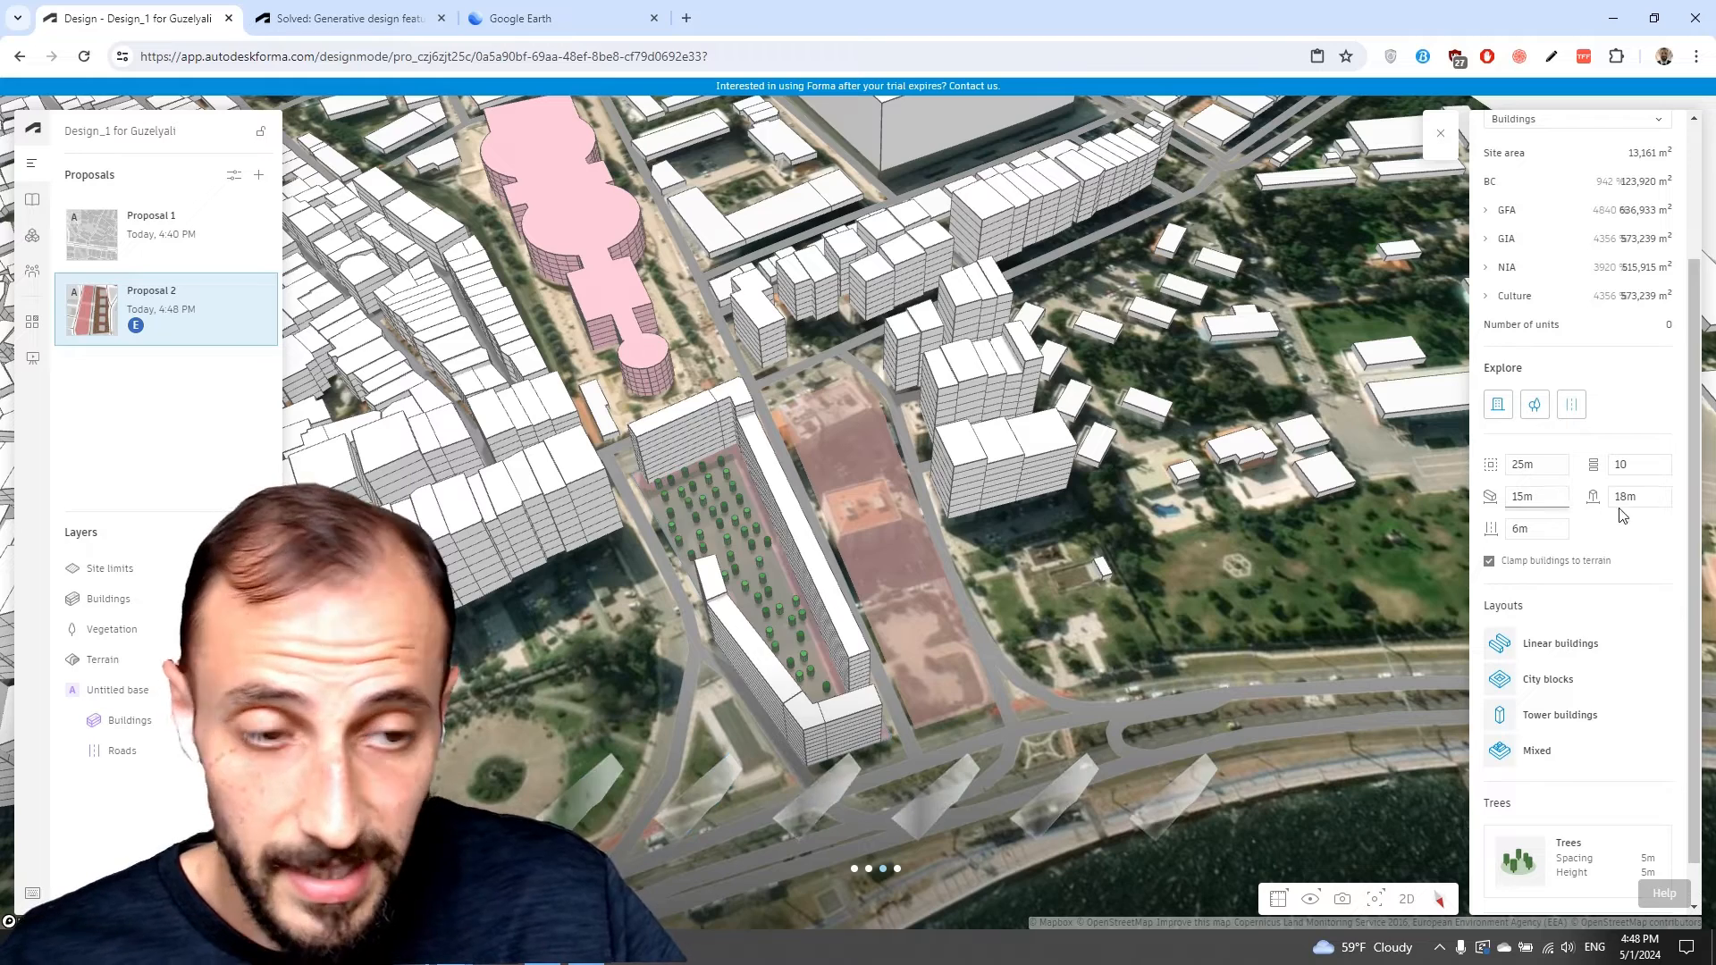
double_click(1652, 498)
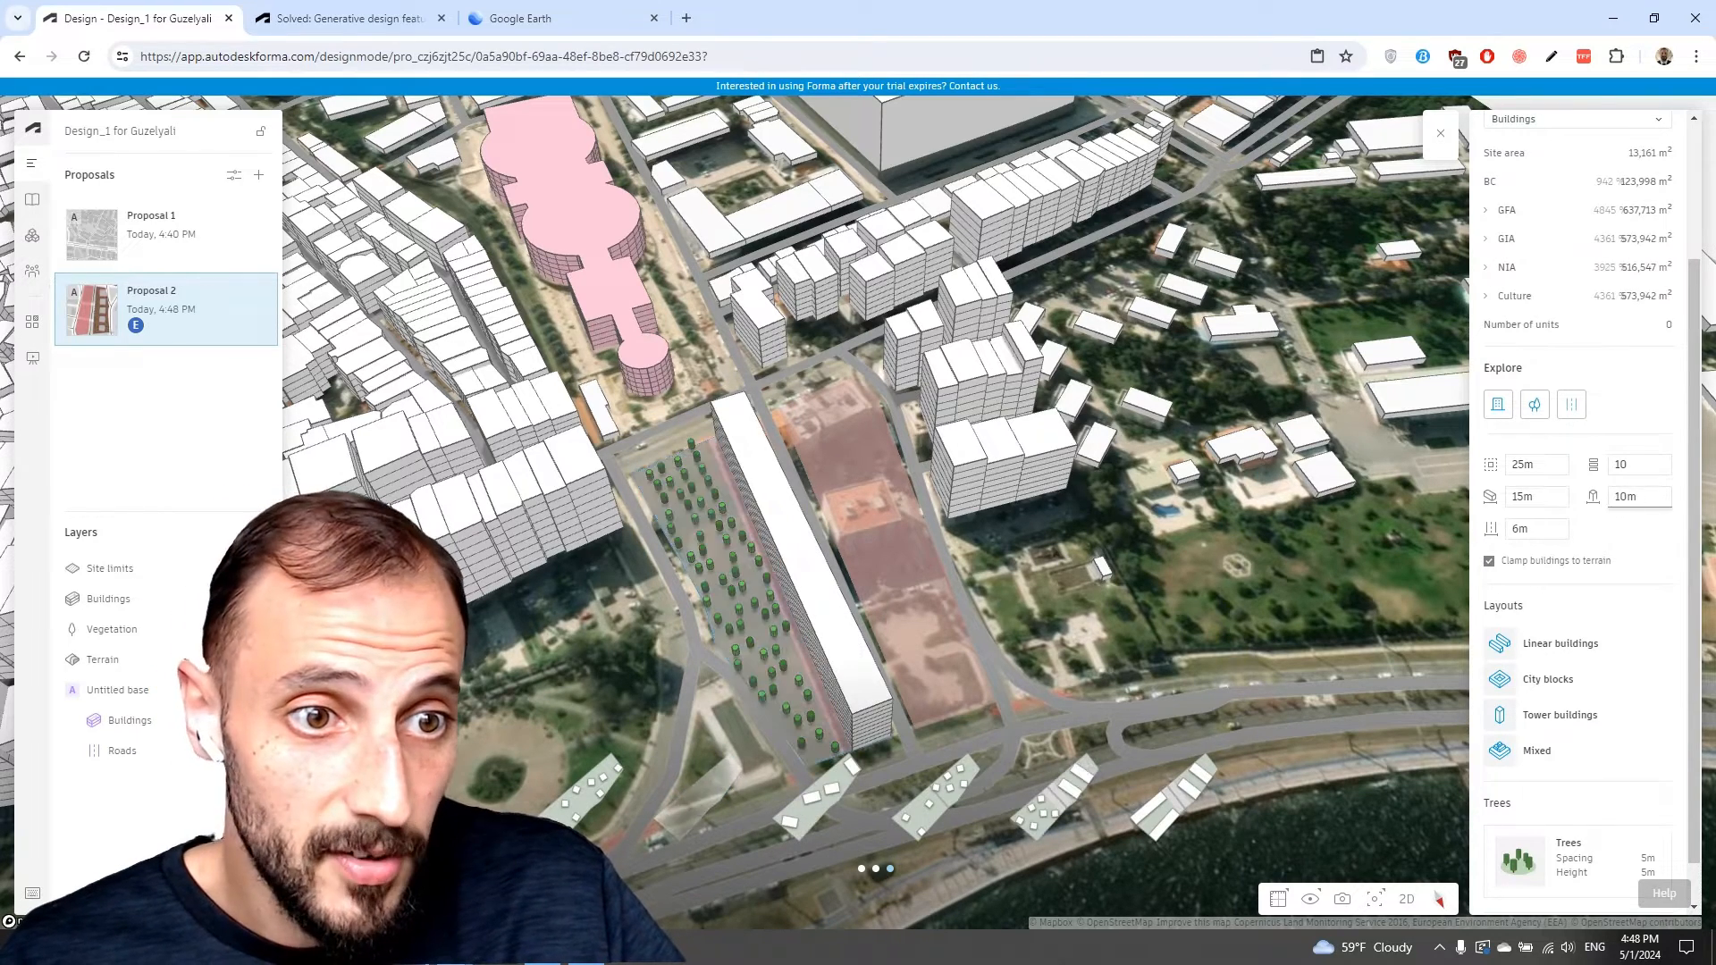
double_click(1640, 498)
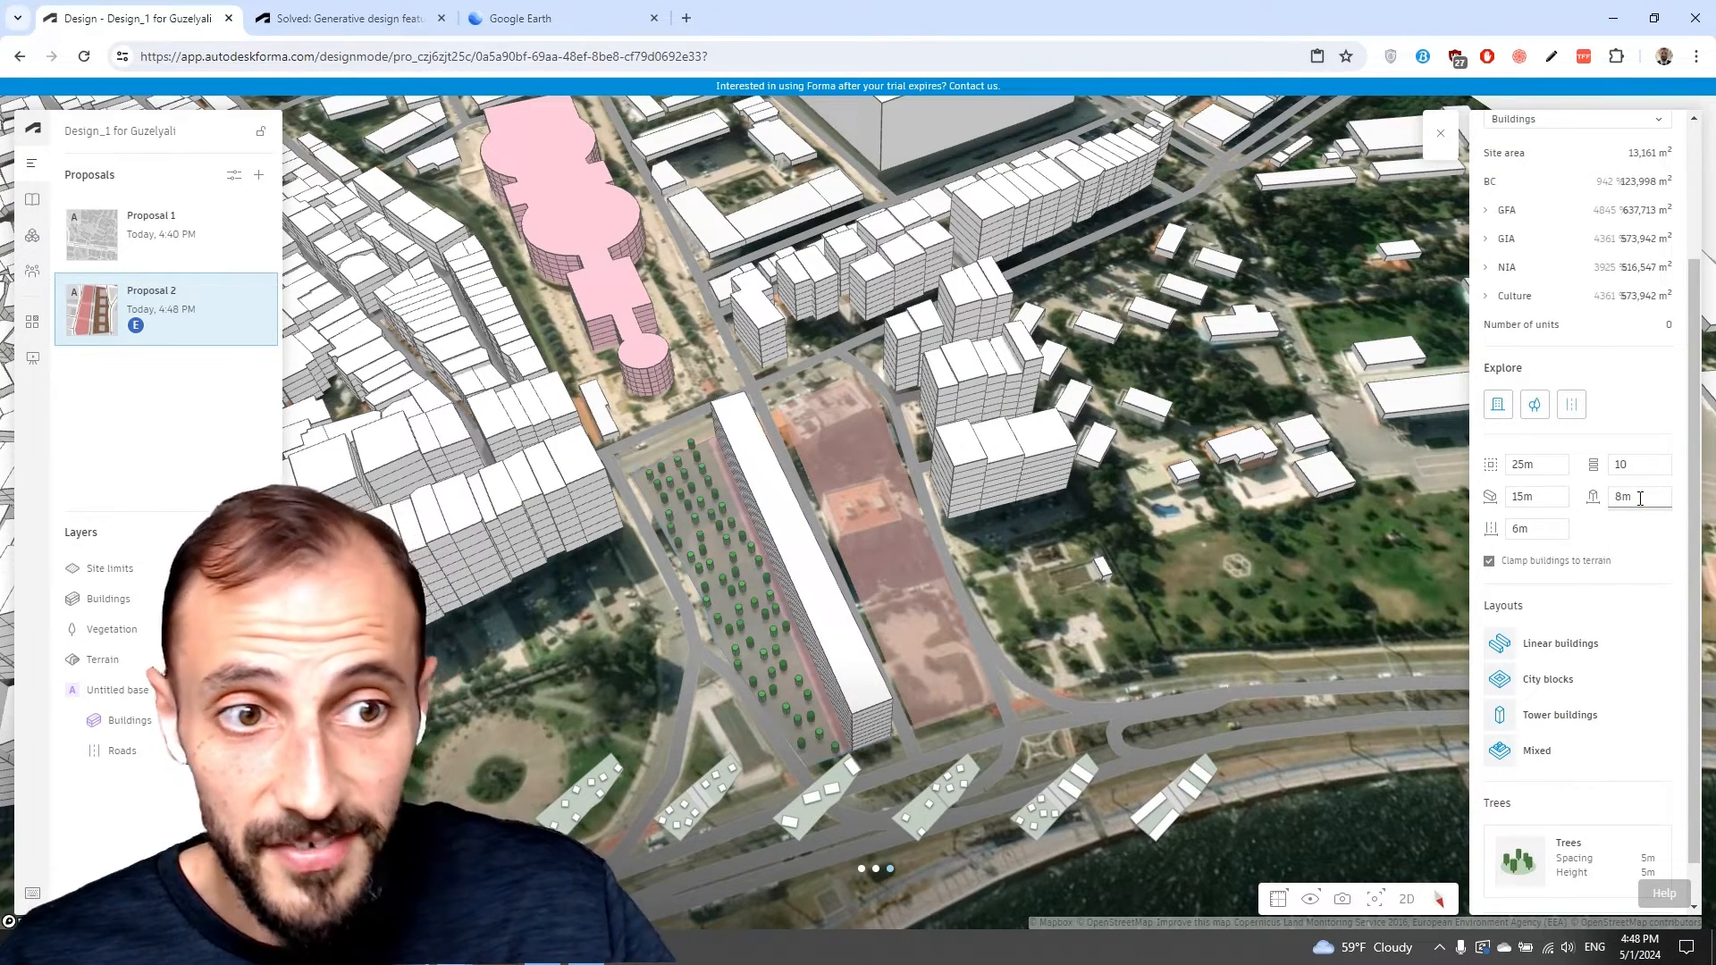
type("8")
double_click(1640, 498)
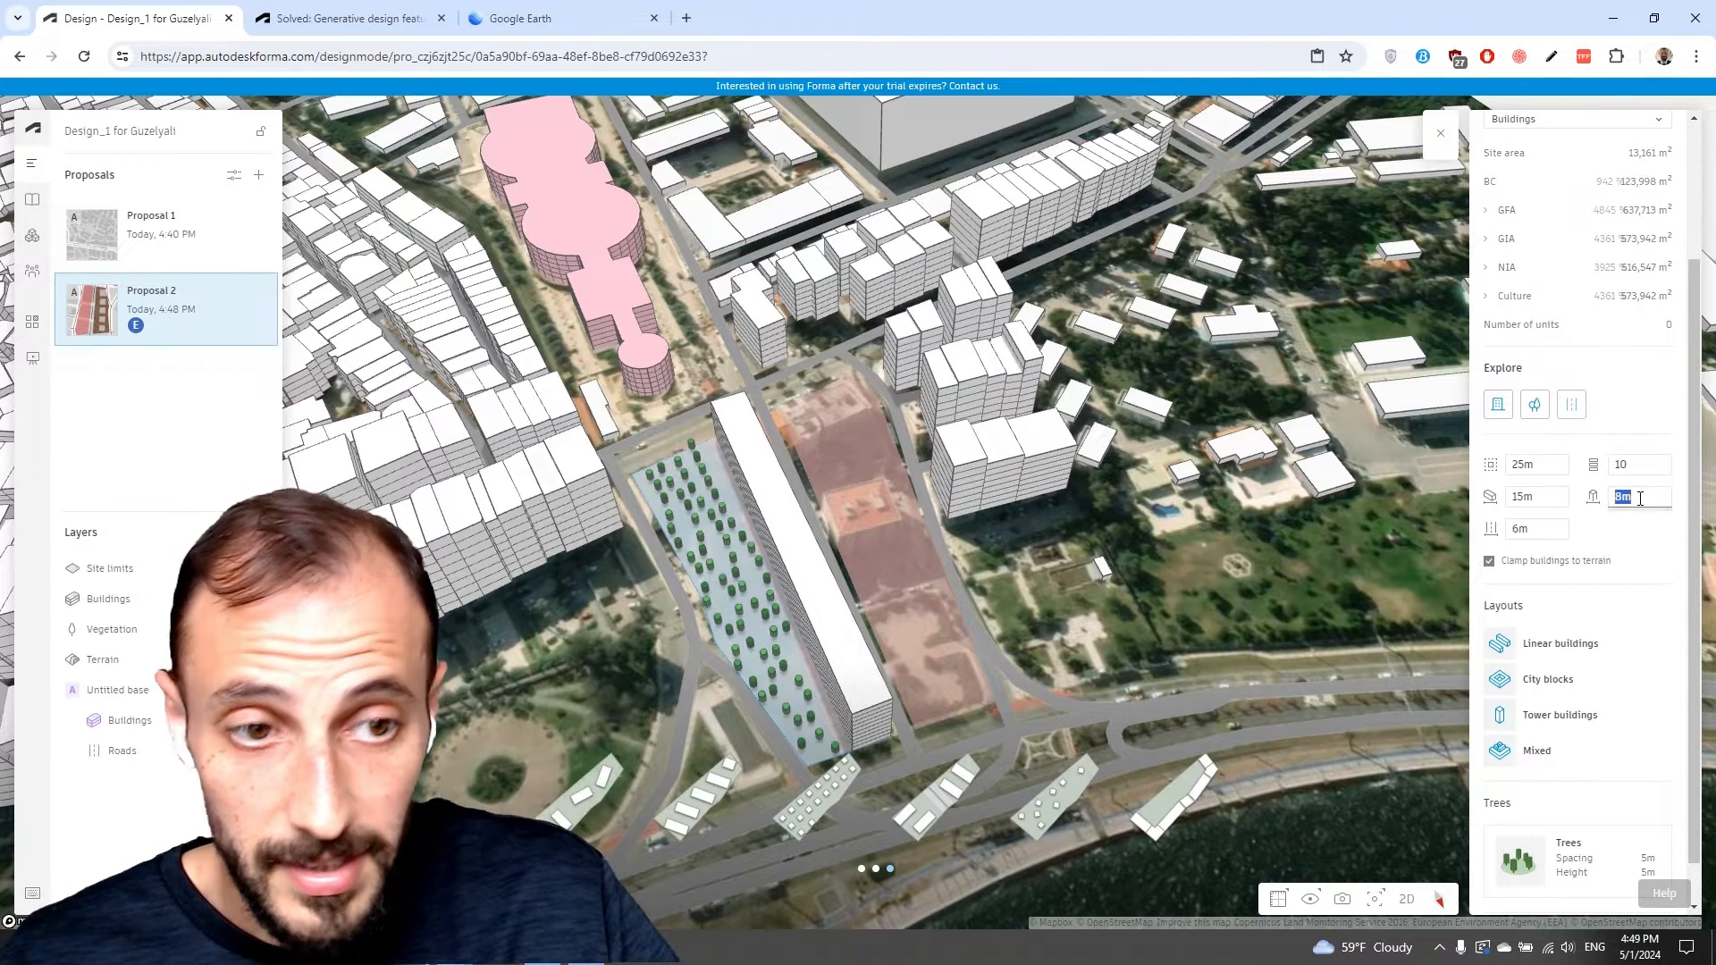
type("5")
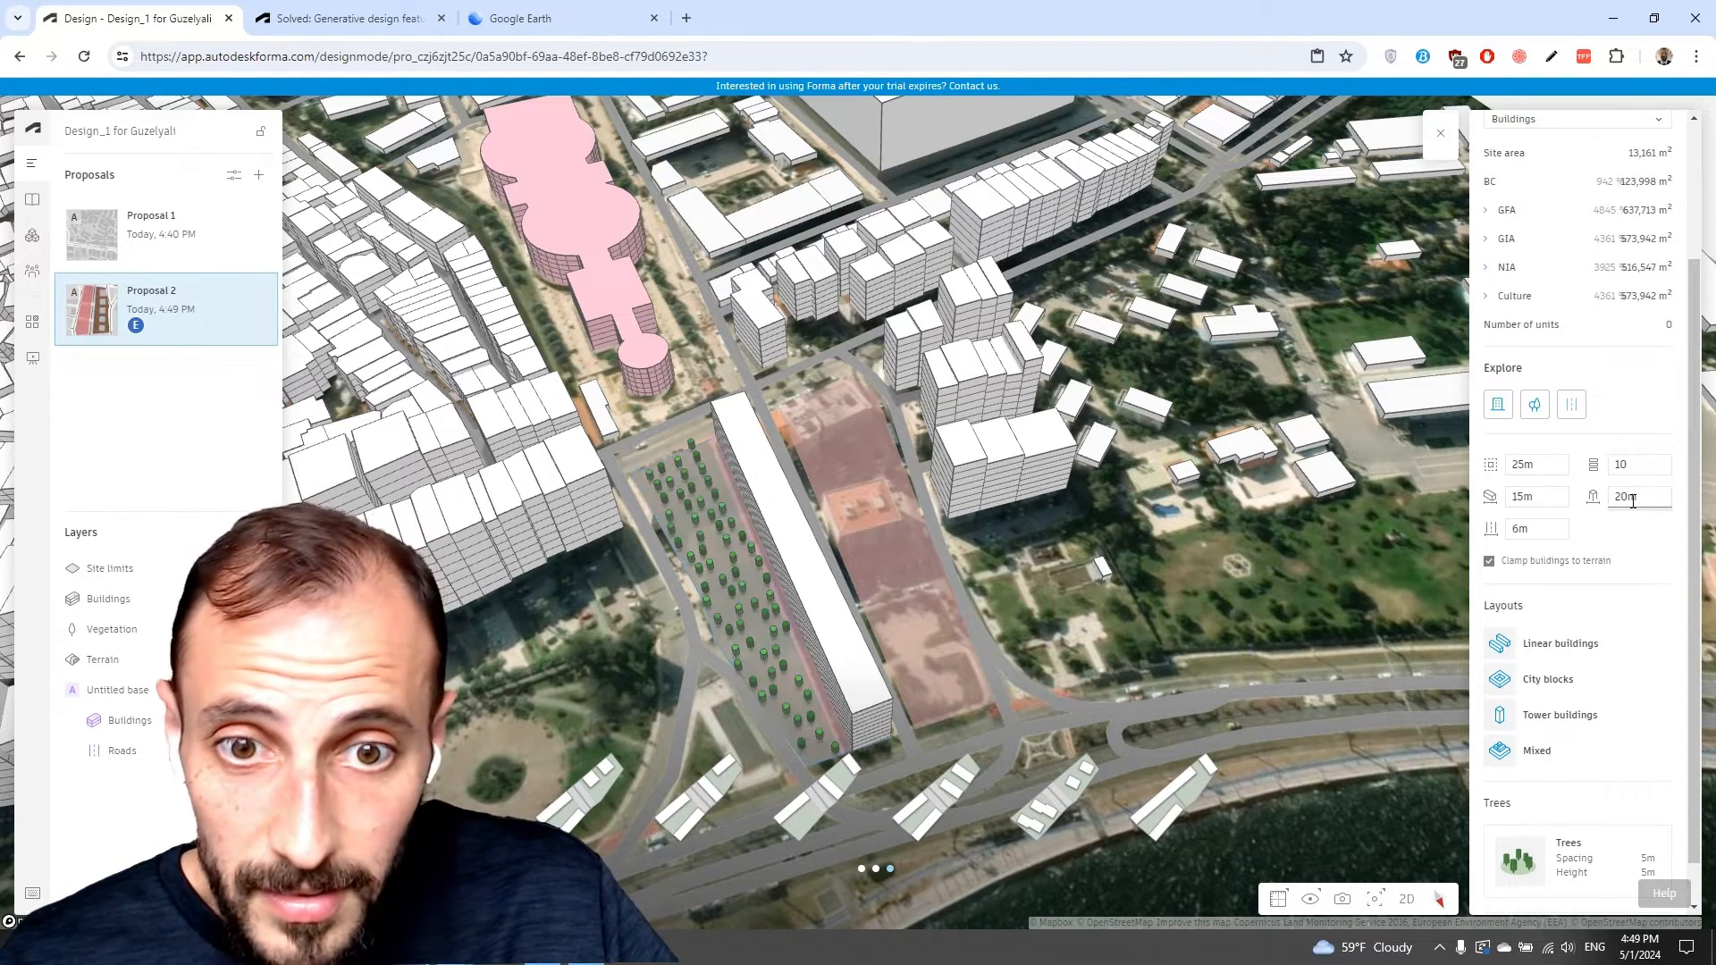
left_click(930, 796)
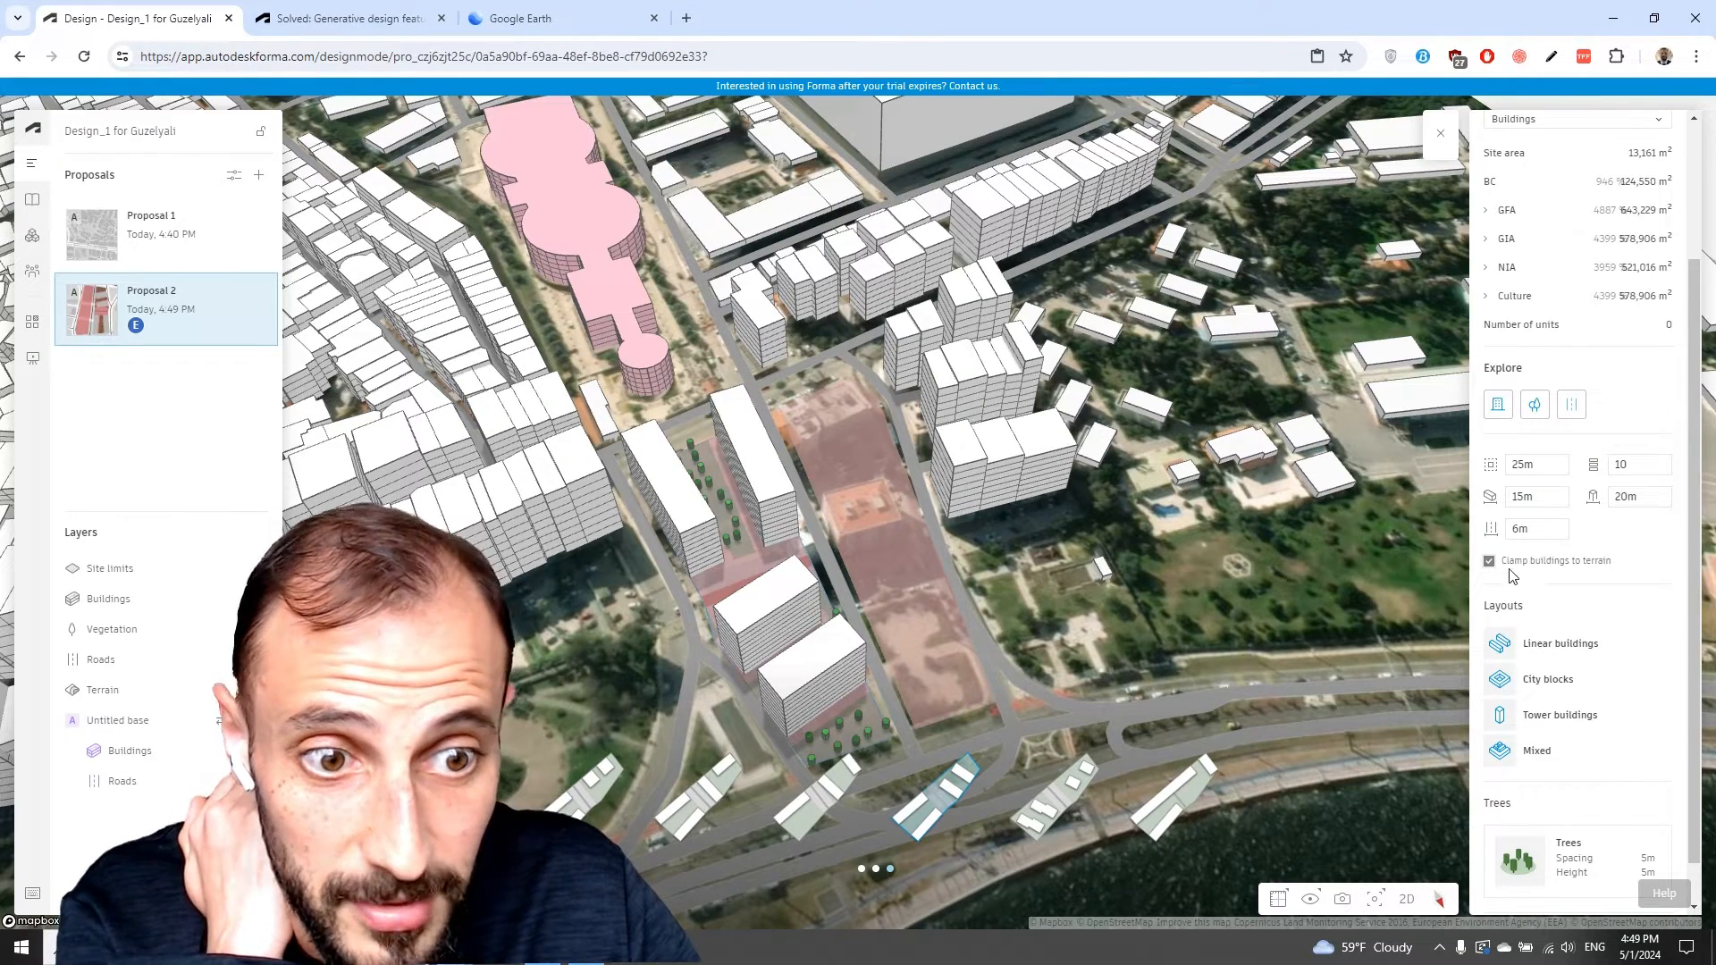
Switch off the Explore trees and roads options.
scroll(1582, 579, "up", 2)
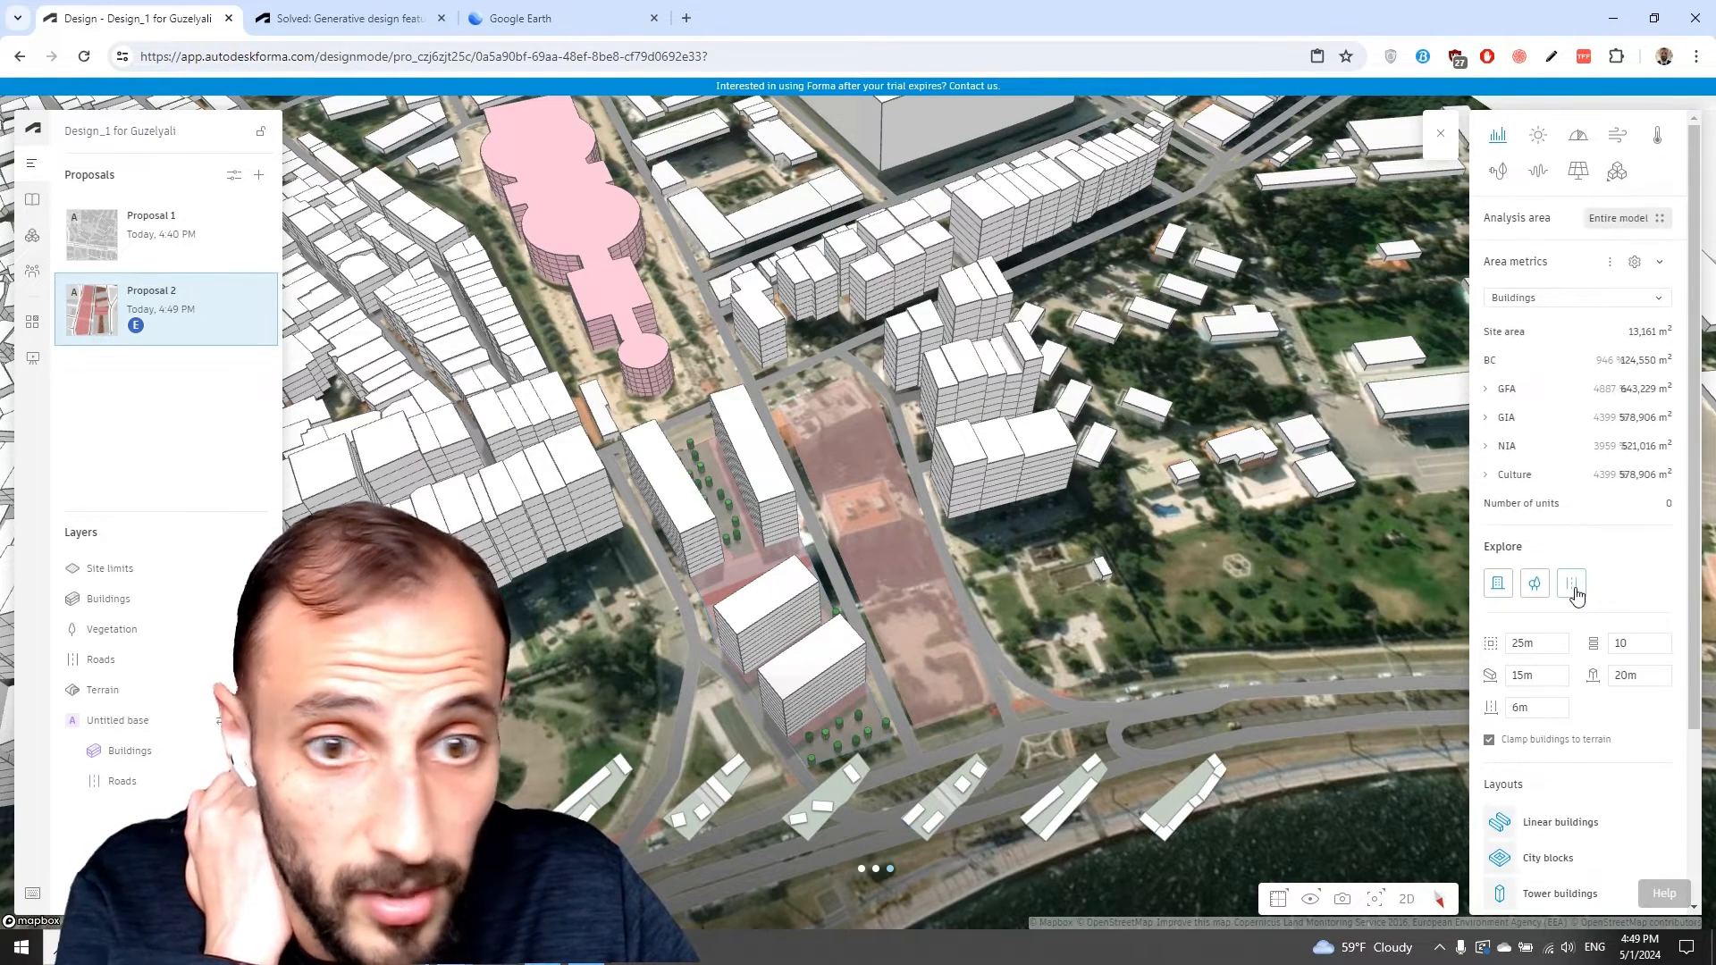
left_click(1574, 588)
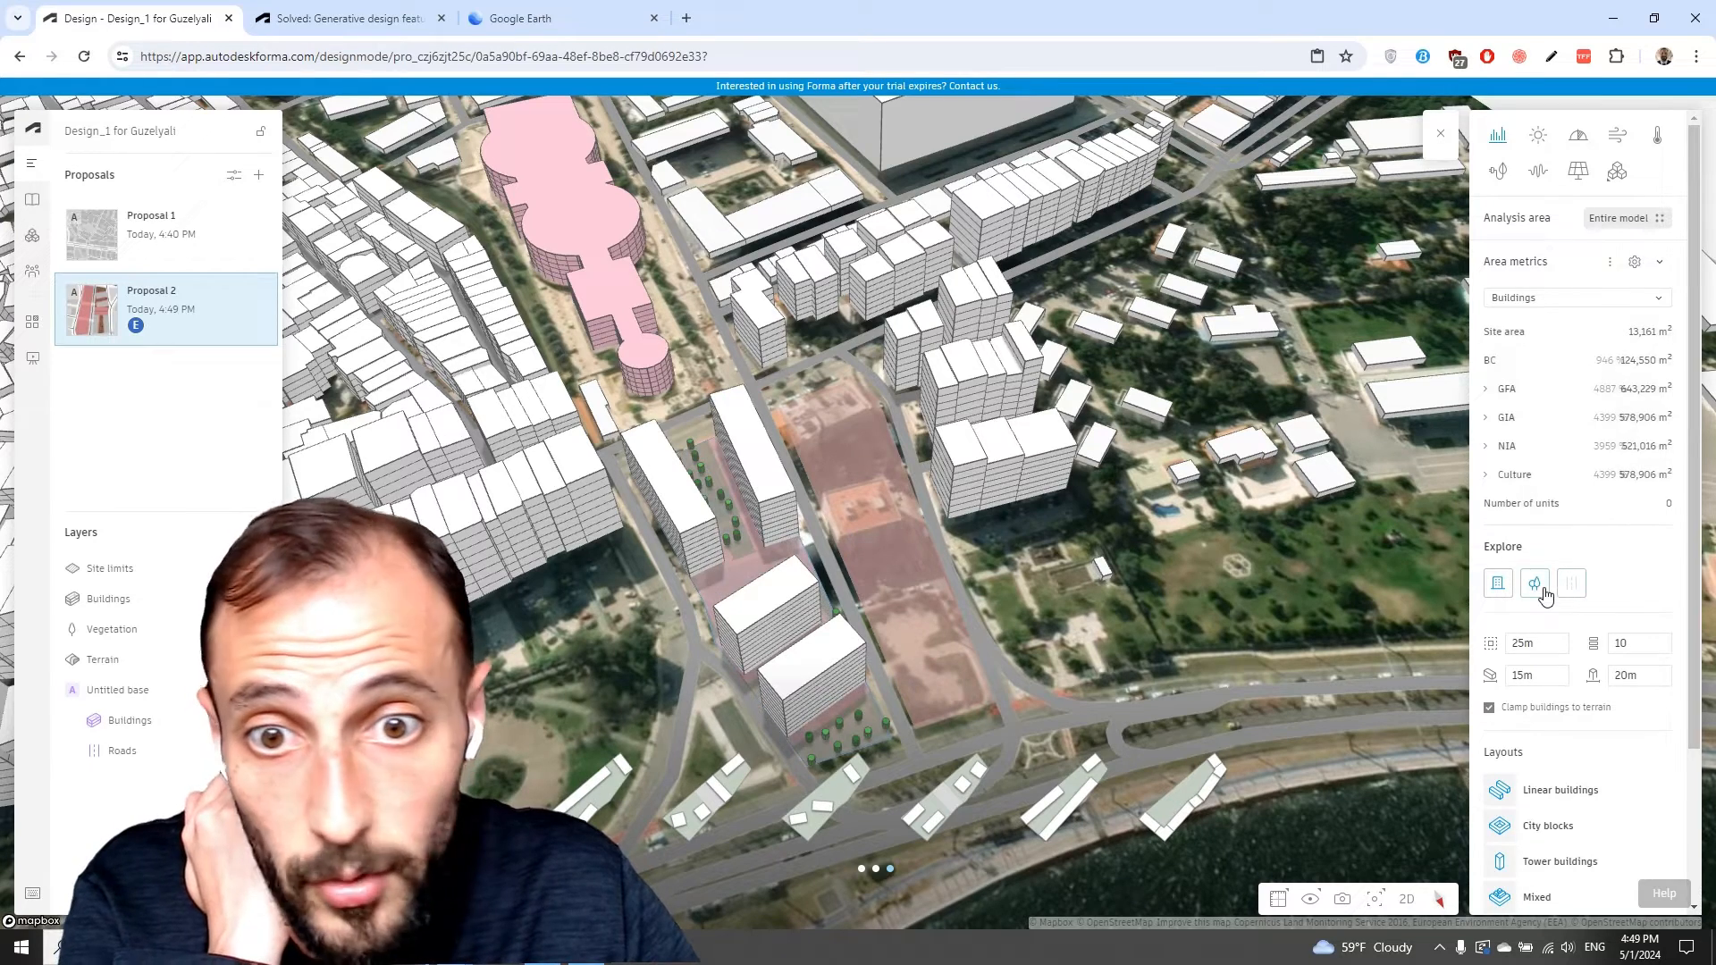
left_click(1543, 593)
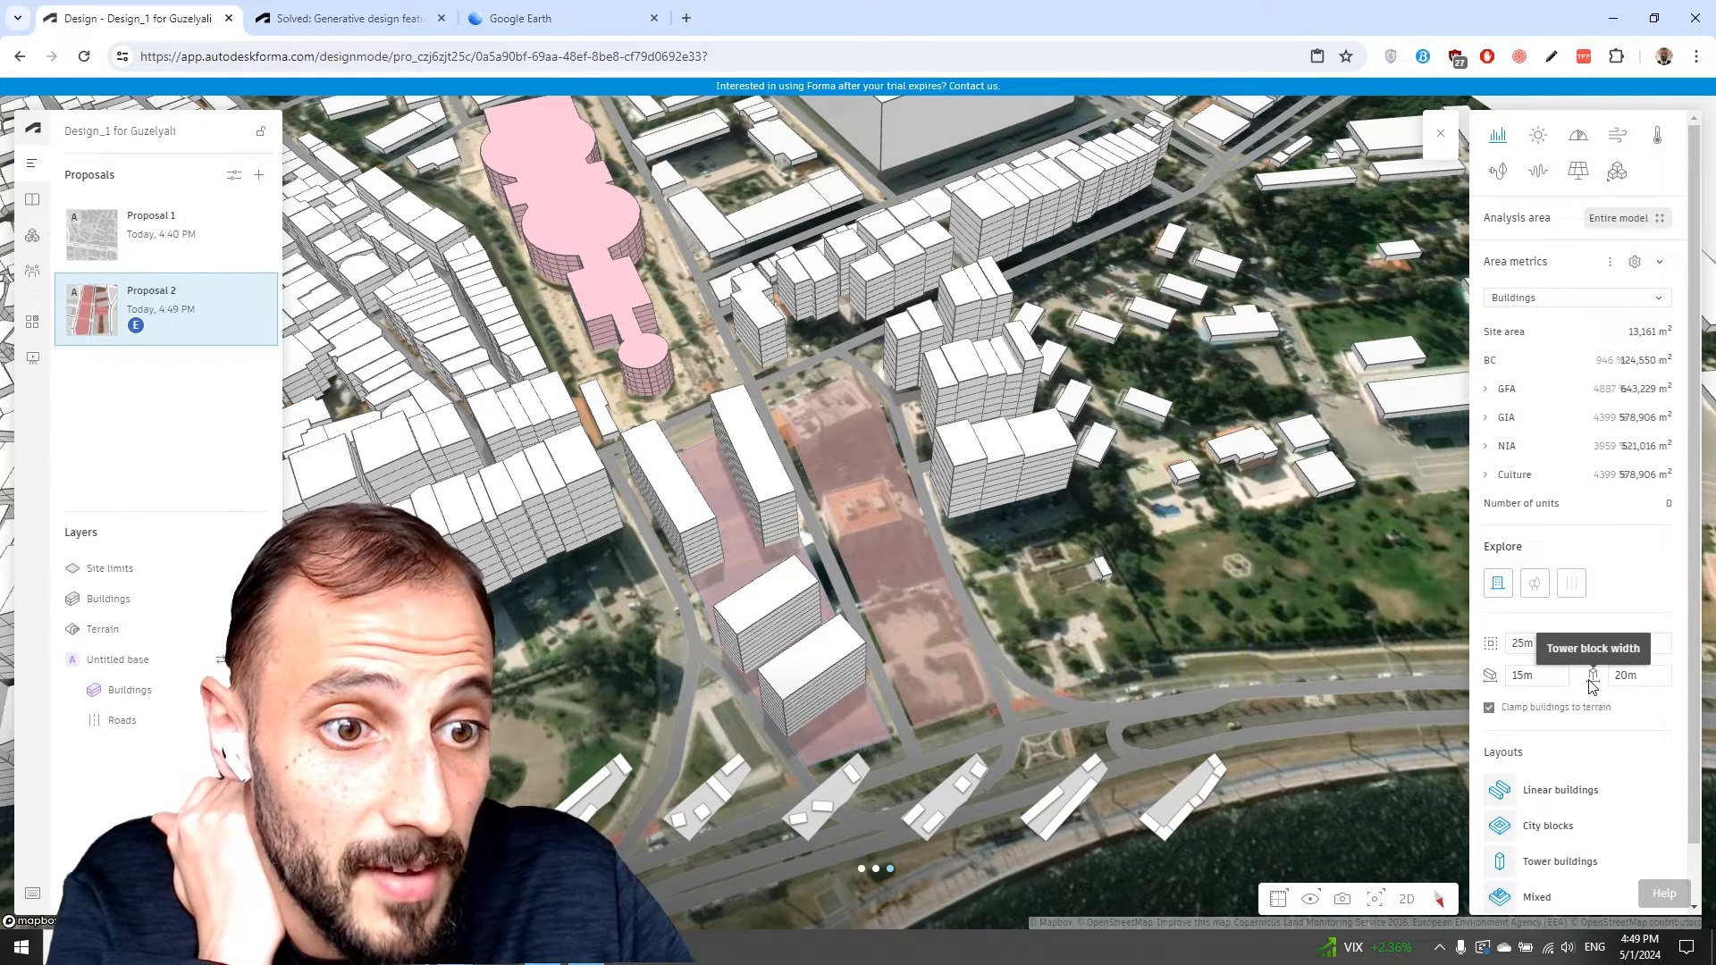
Set the tower block width to 15m and apply a generated layout option.
double_click(1657, 679)
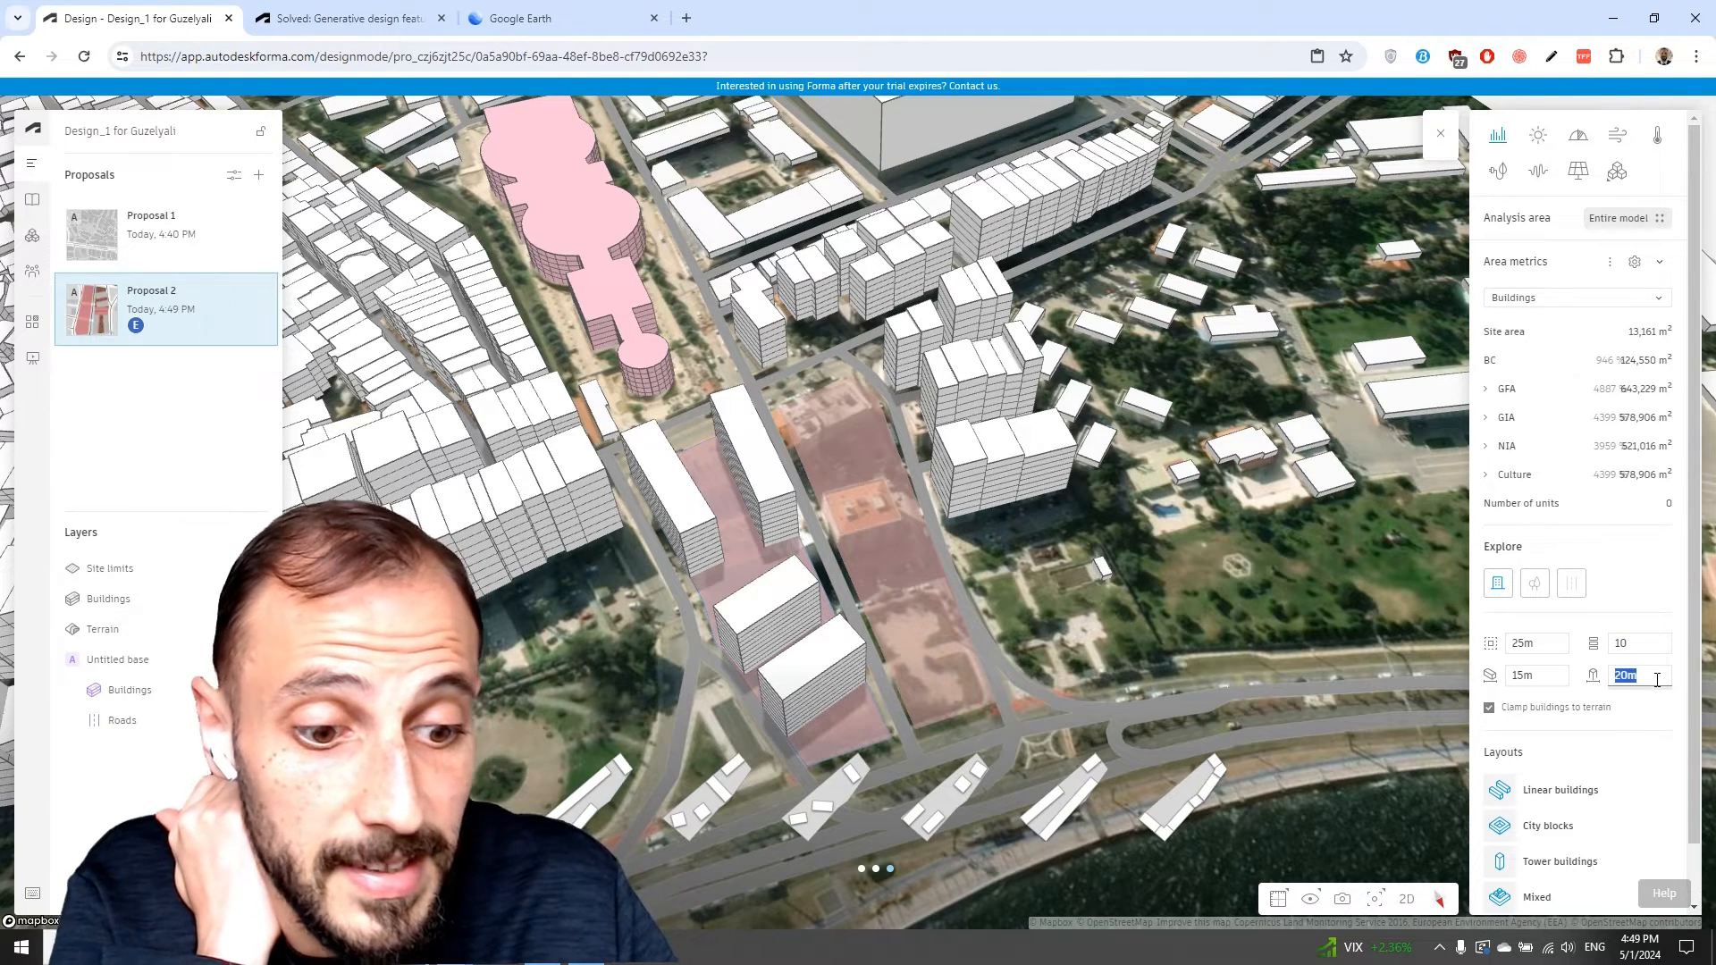
type("15m")
key("Return")
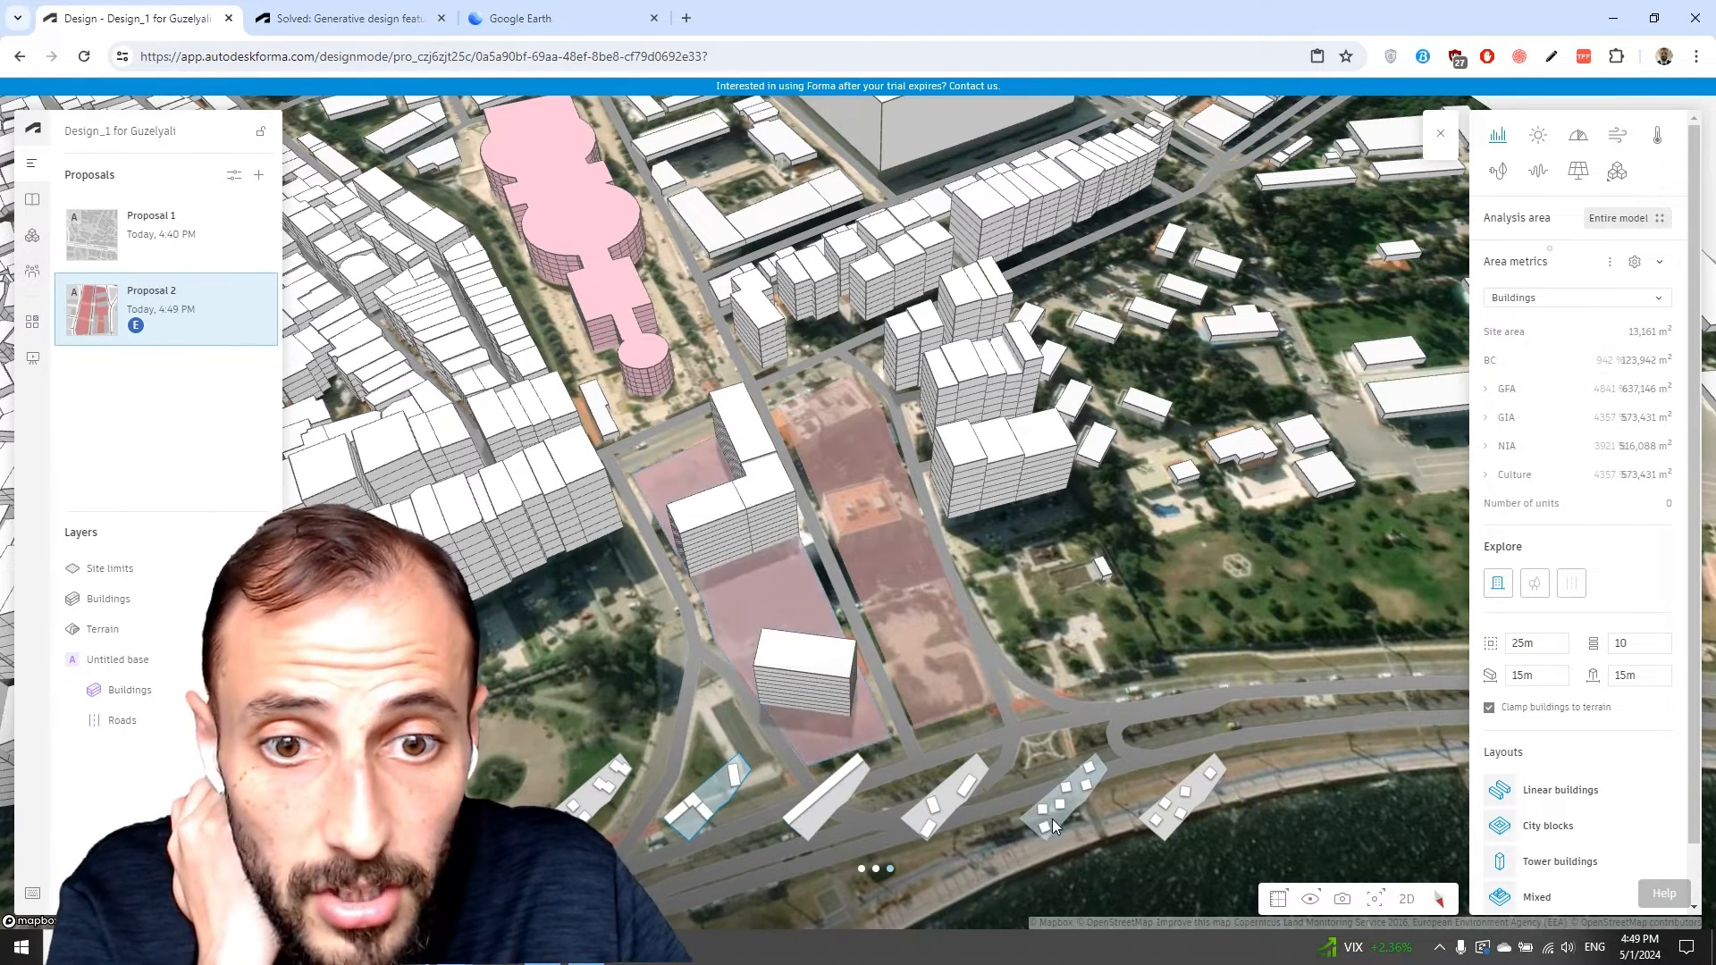
left_click(1176, 827)
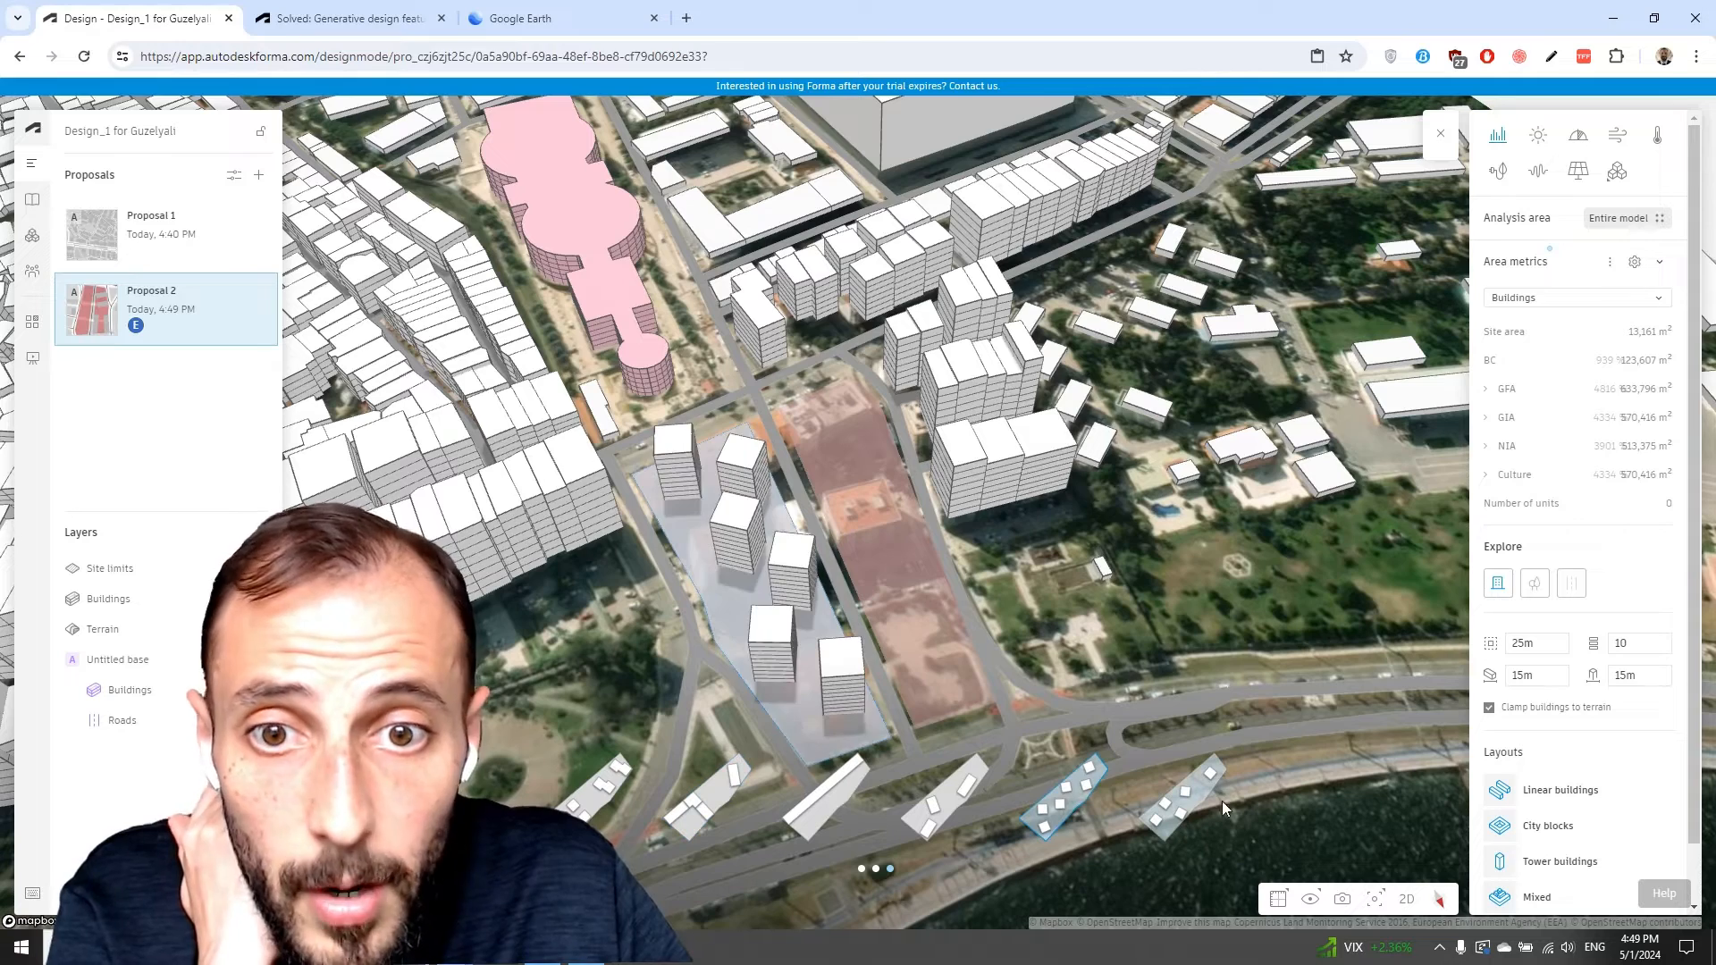
Switch Explore trees and roads back on and set the first Explore building dimension to 10m.
left_click(1539, 590)
left_click(1571, 583)
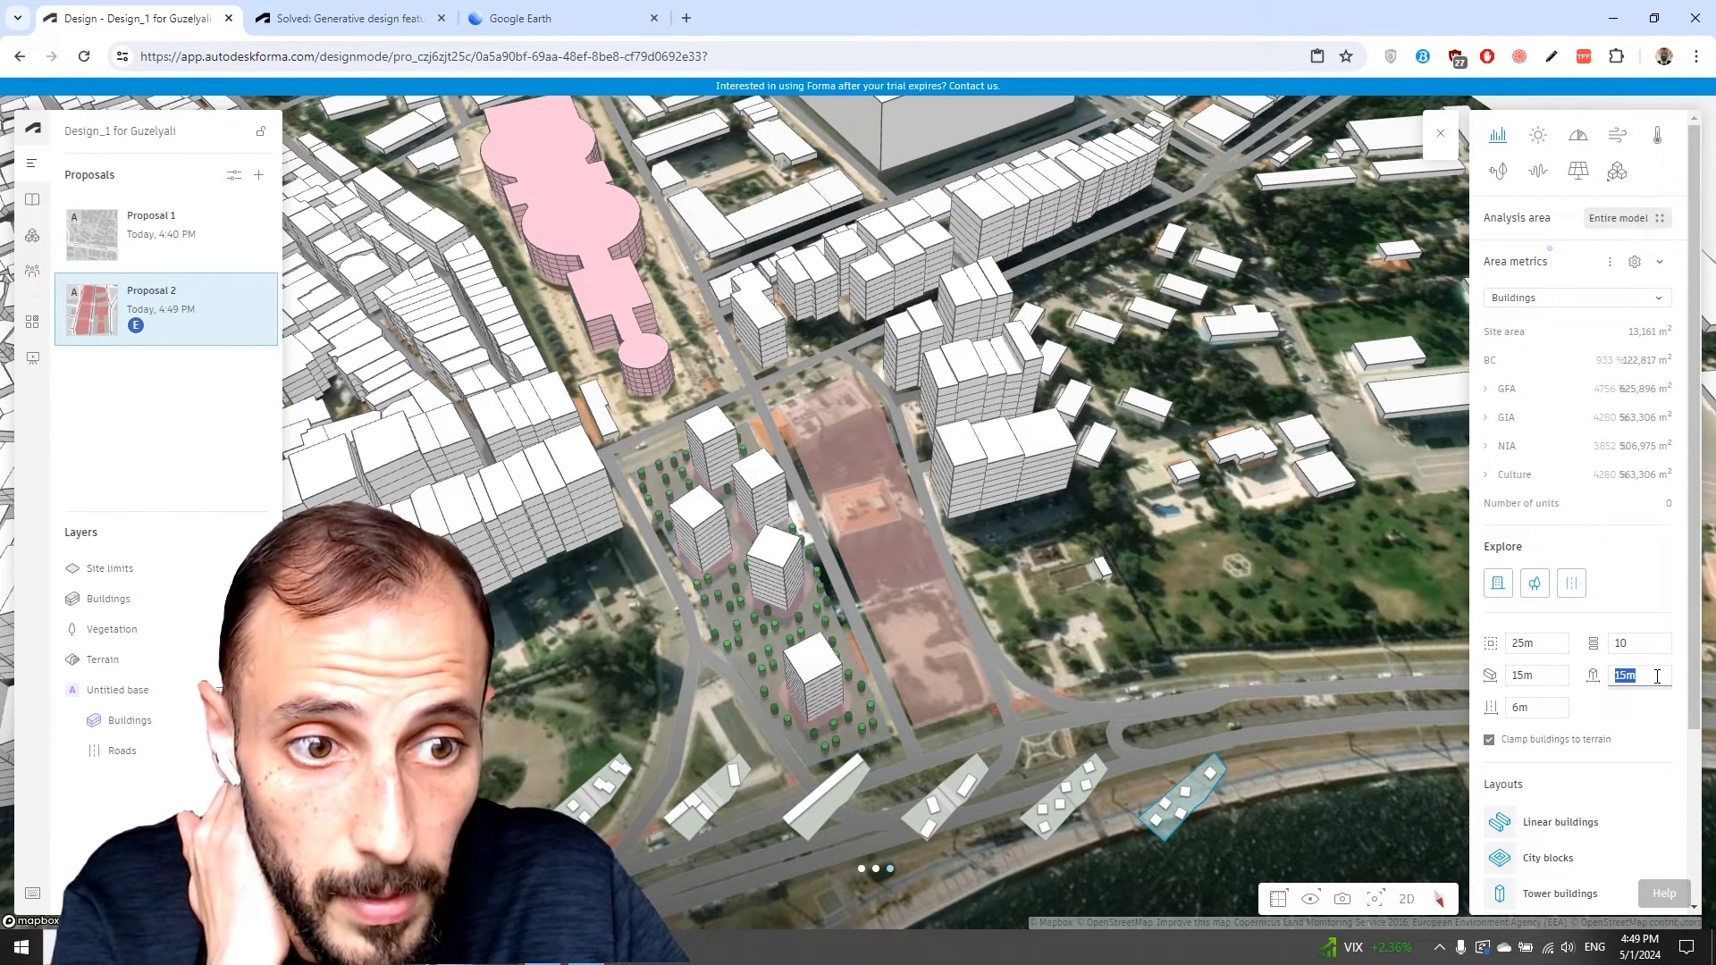
left_click(1537, 643)
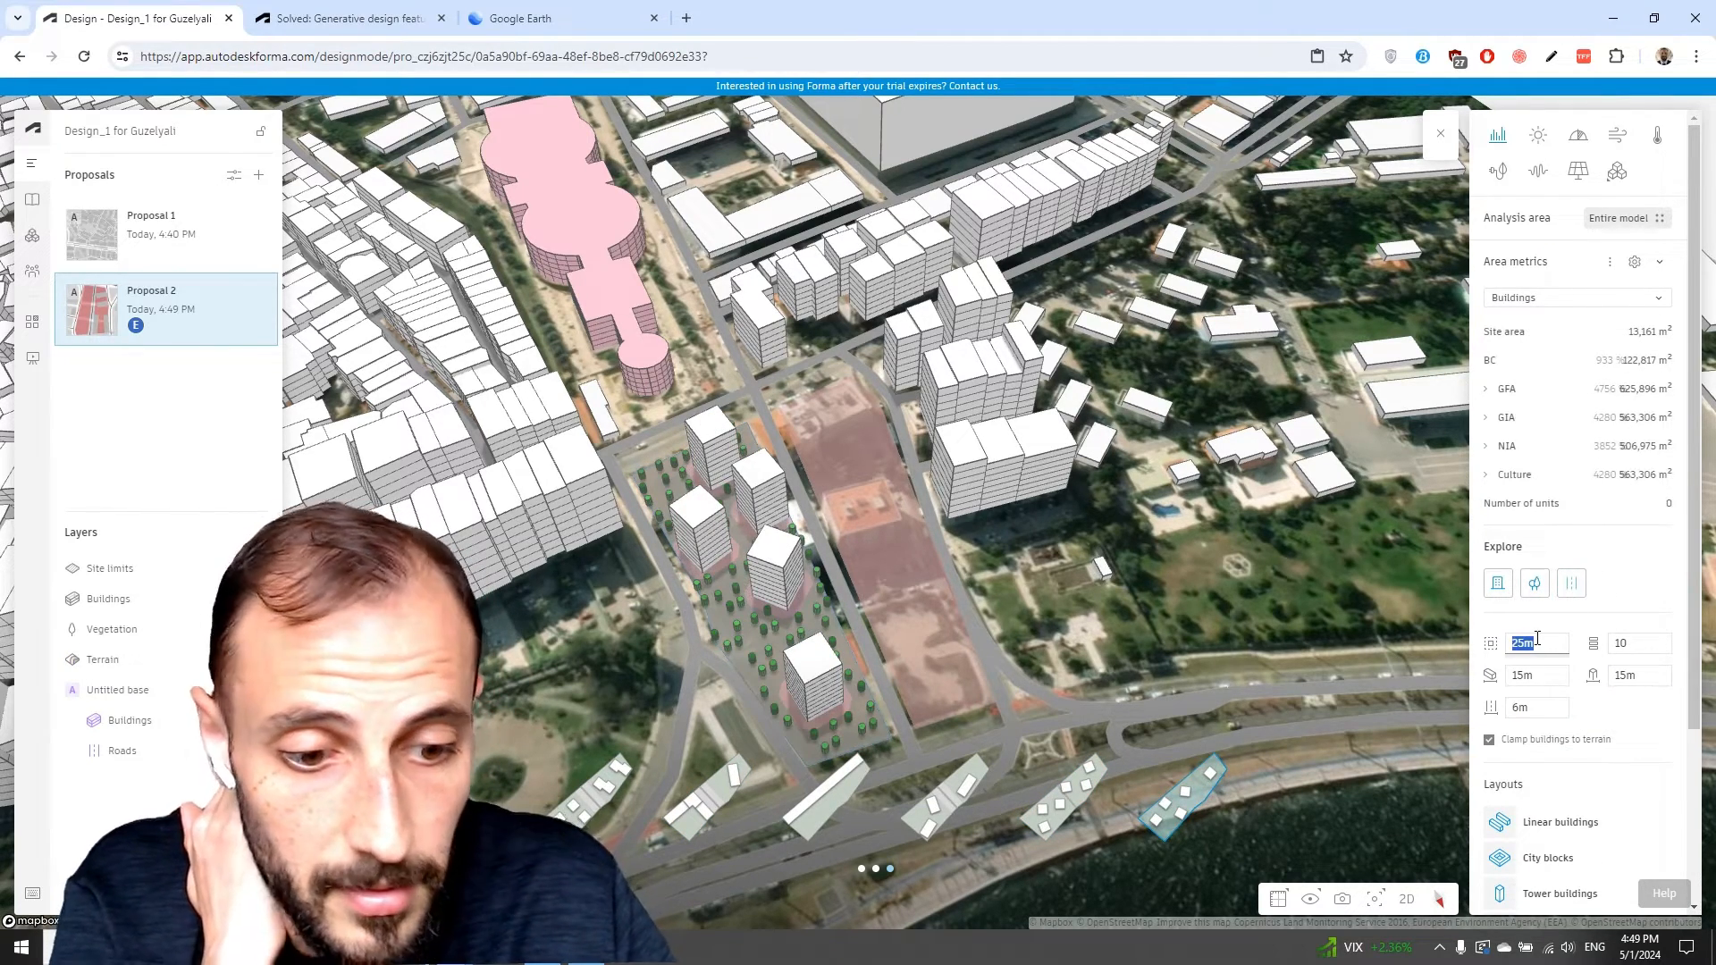
type("10m")
key("Return")
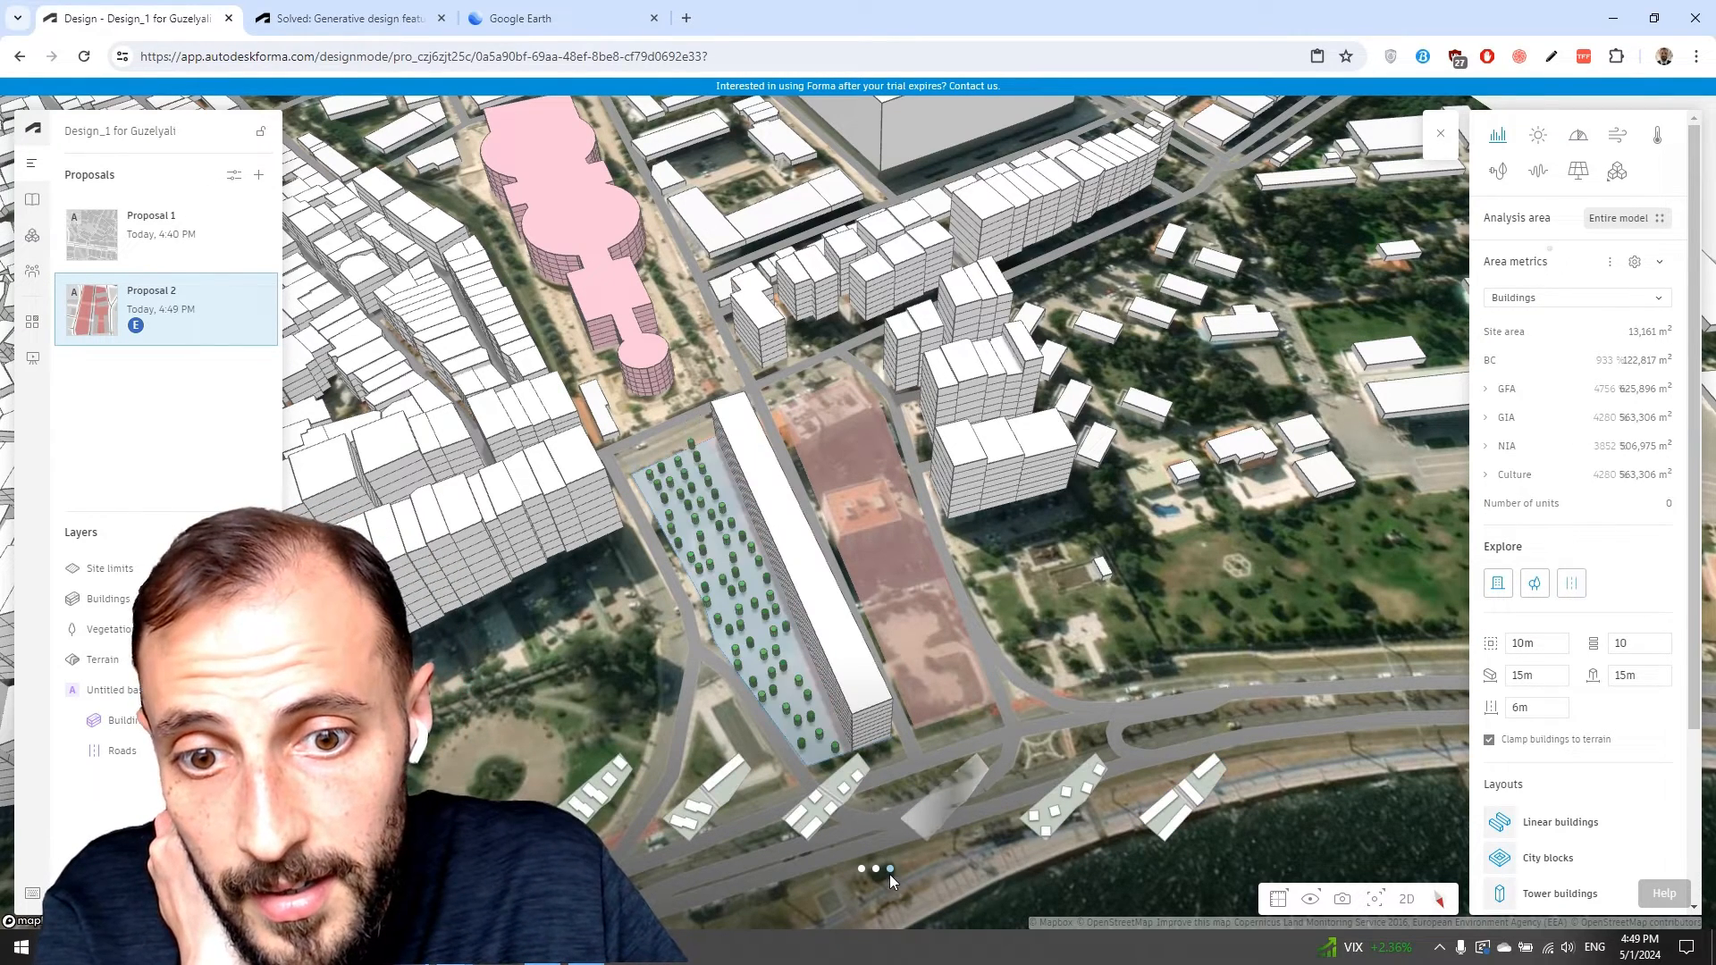
Apply a generated layout option and set the Explore trees to 3m spacing and 8.5m height.
left_click(828, 815)
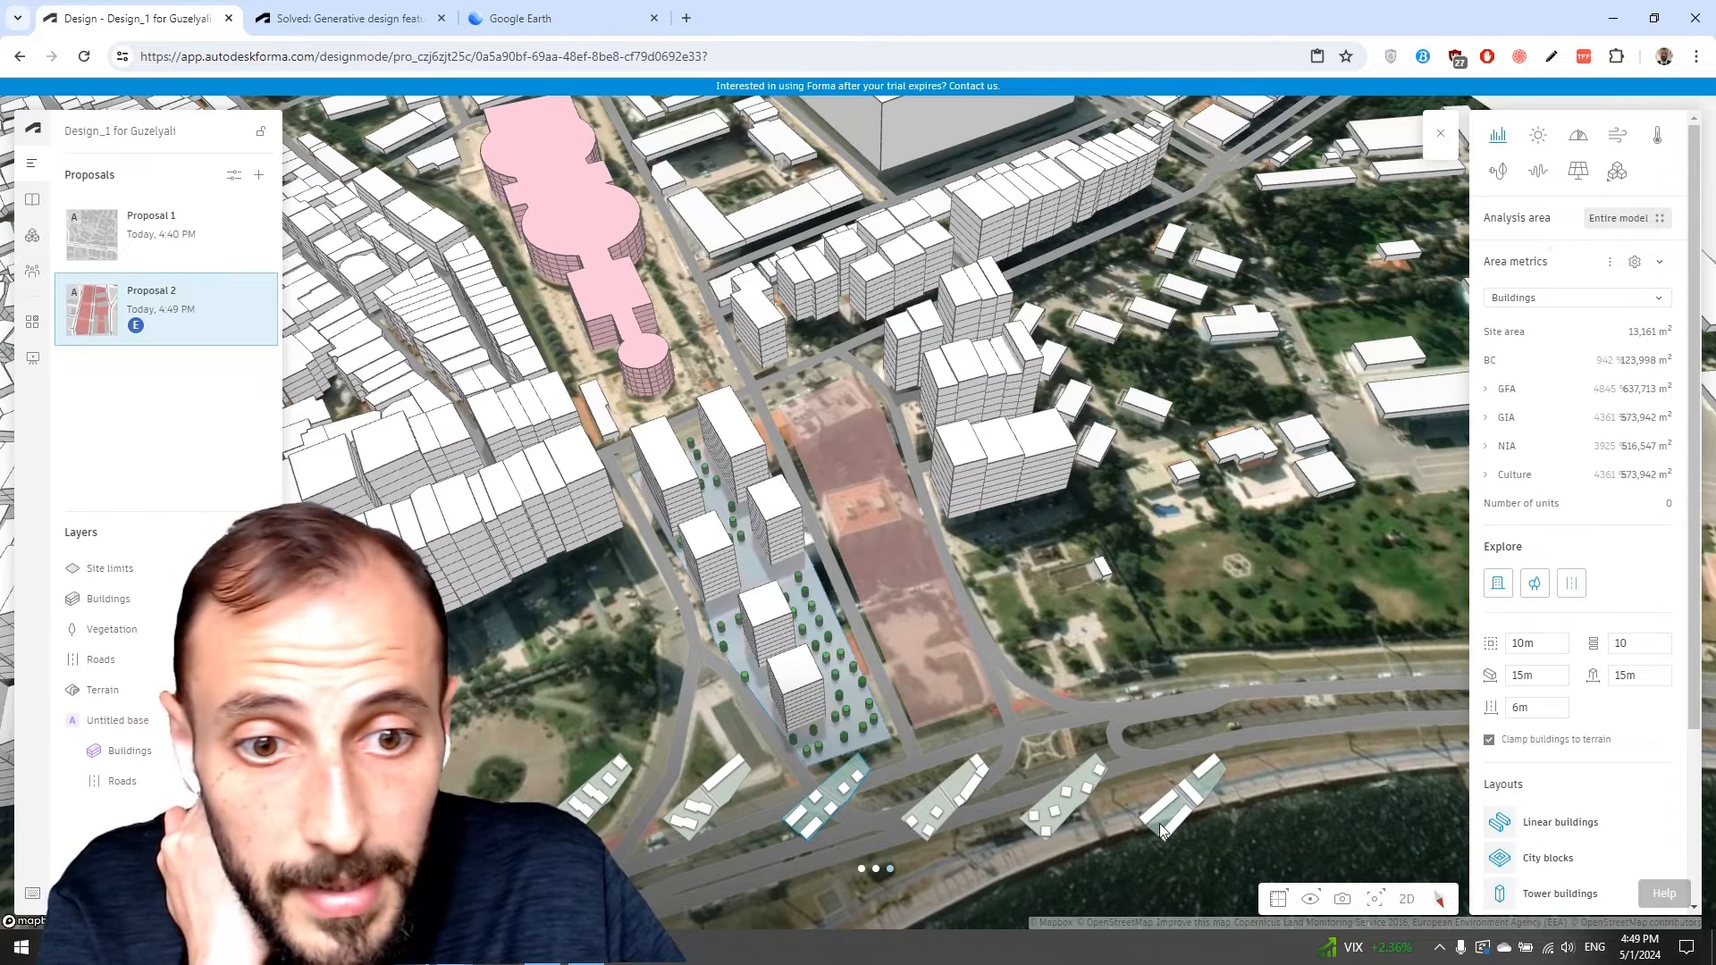
left_click(1163, 824)
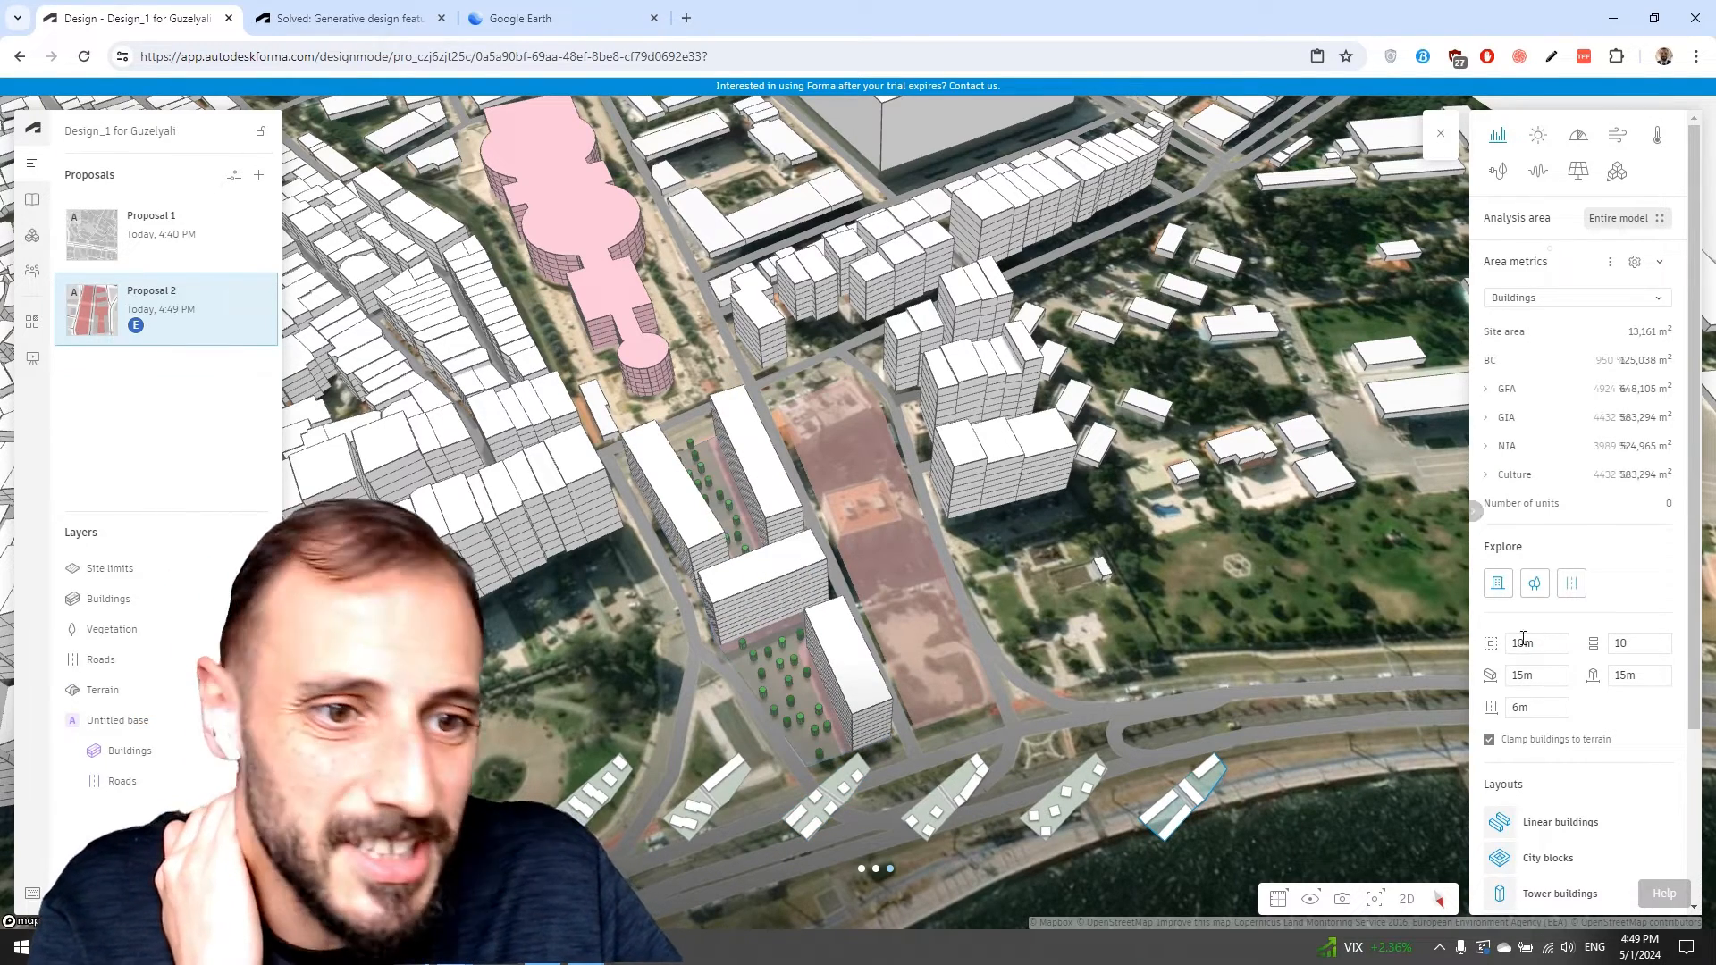
scroll(1540, 635, "down", 3)
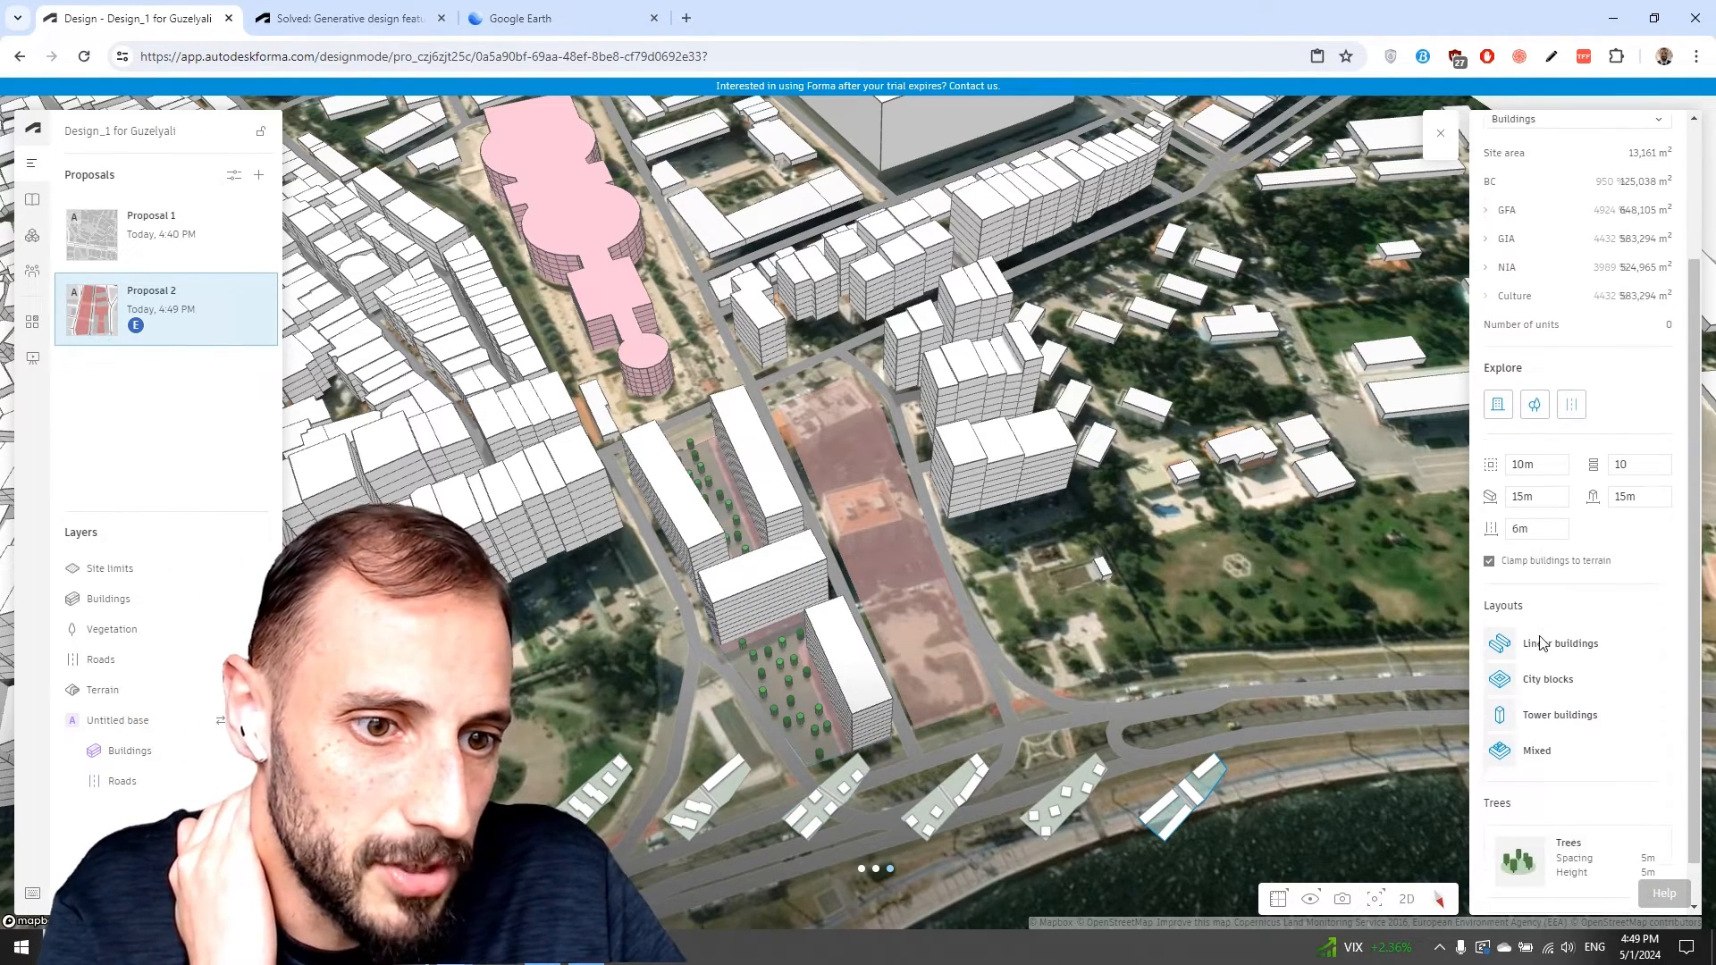
left_click(1603, 834)
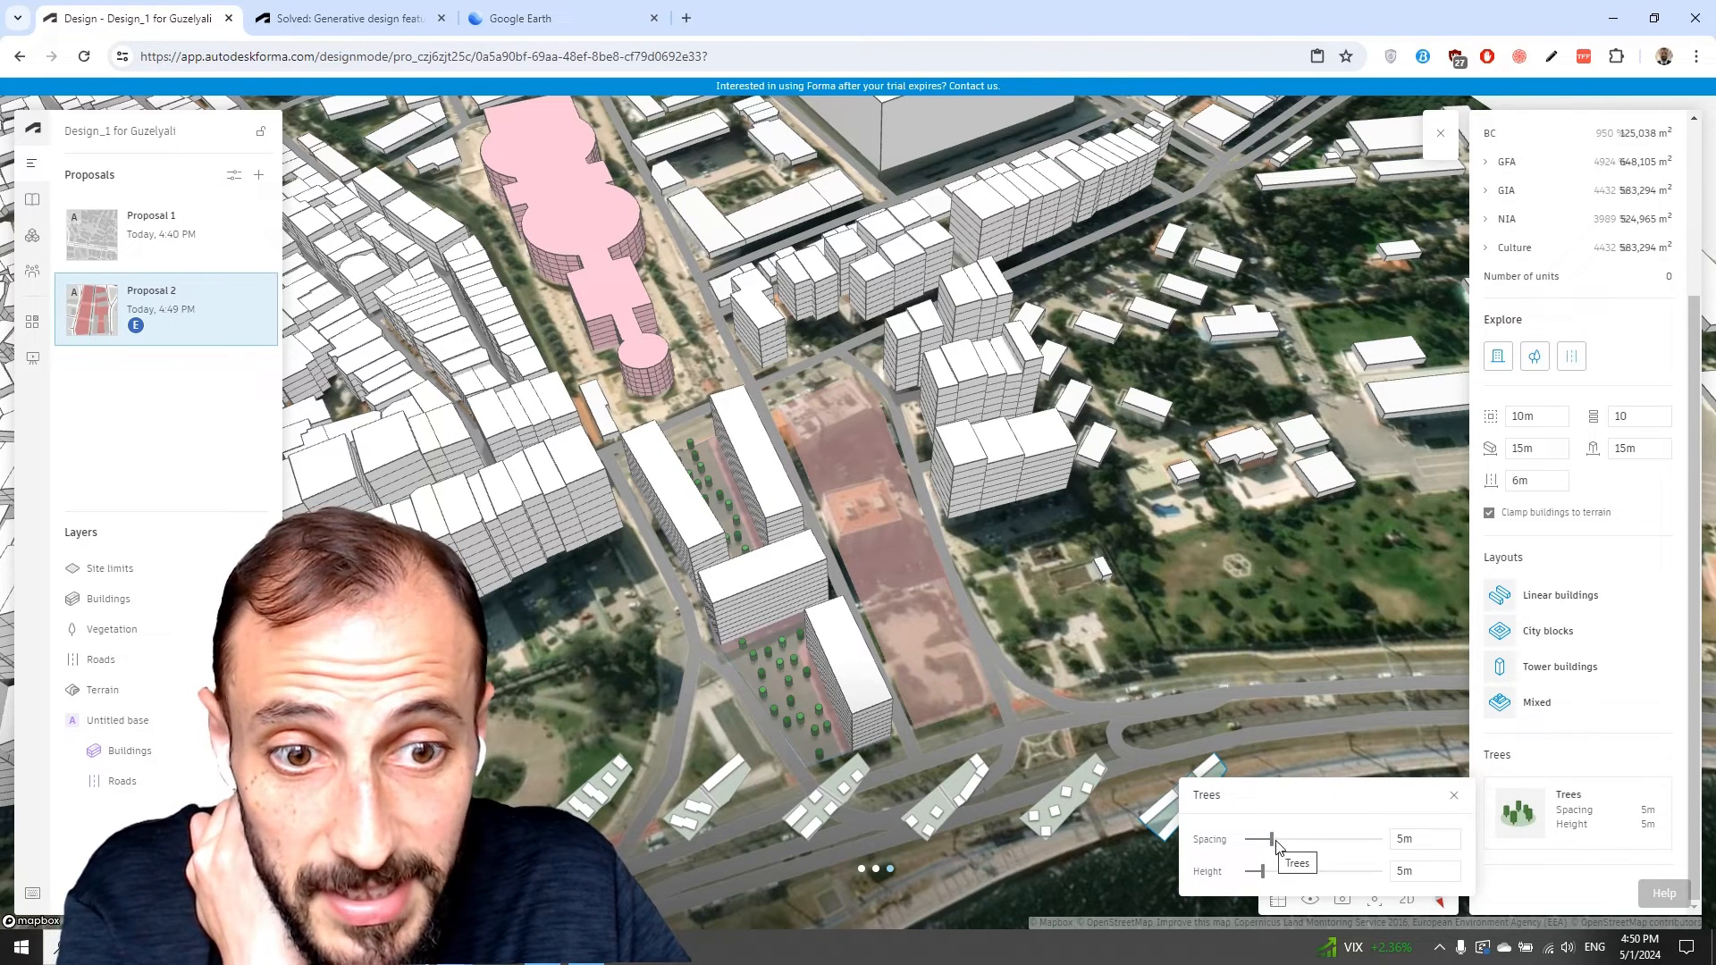
left_click_drag(1272, 838, 1280, 873)
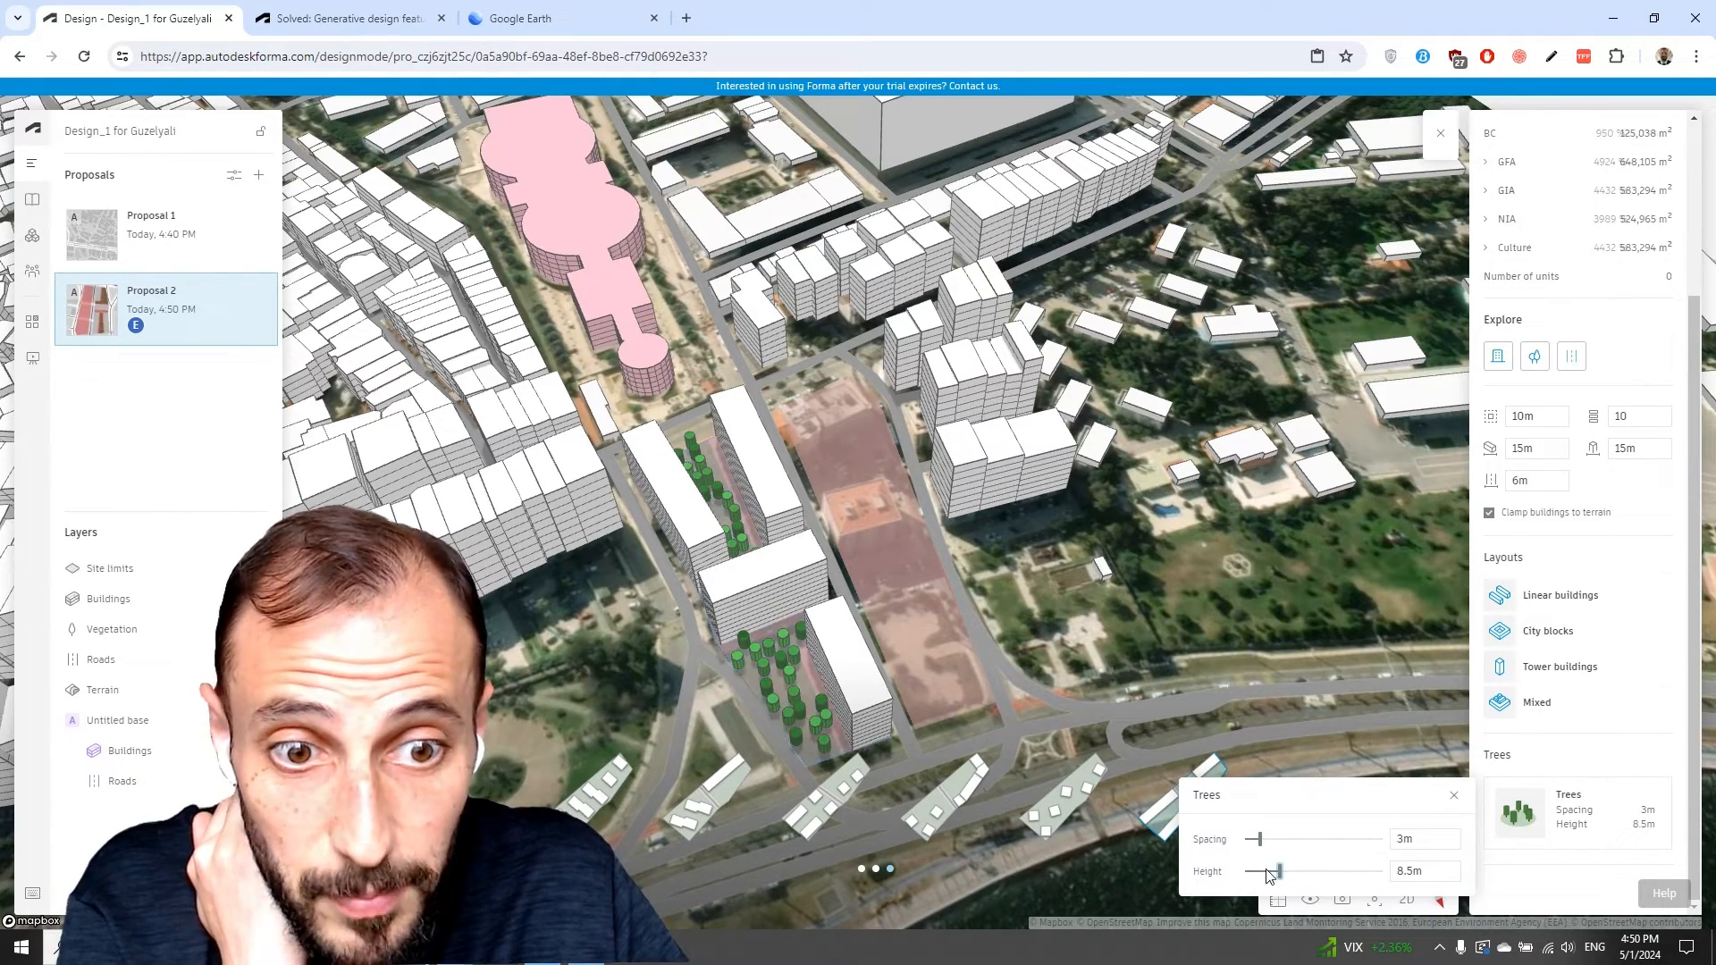
left_click_drag(872, 787, 901, 701)
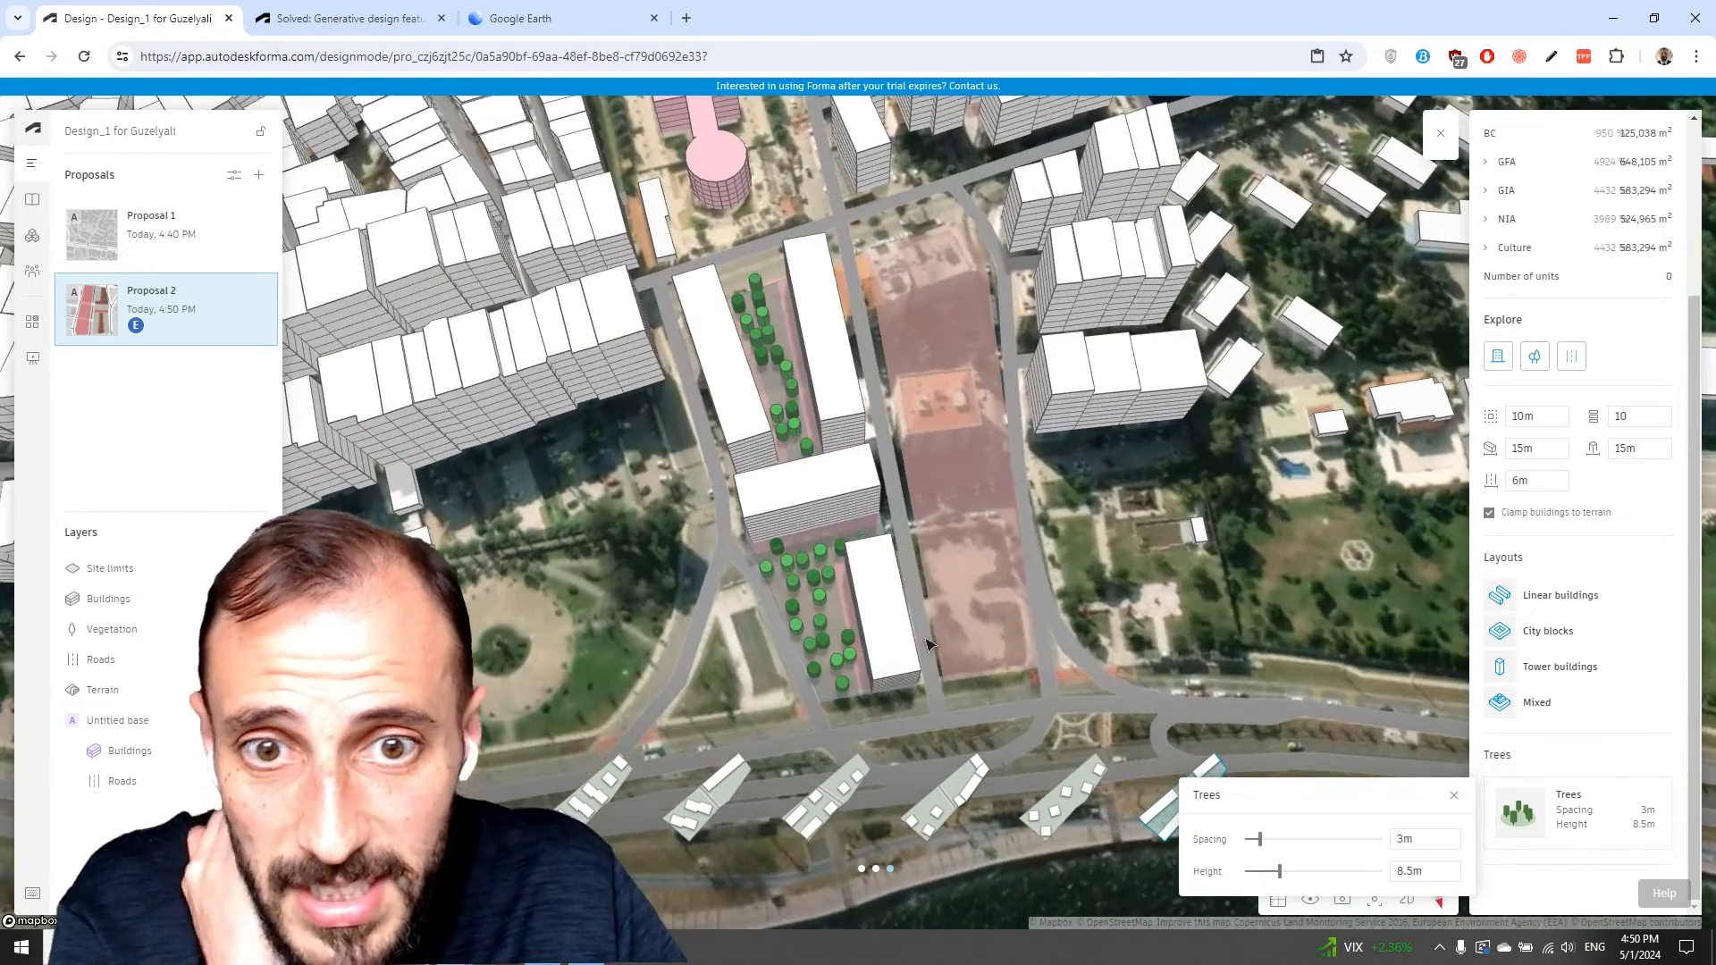
left_click(1455, 794)
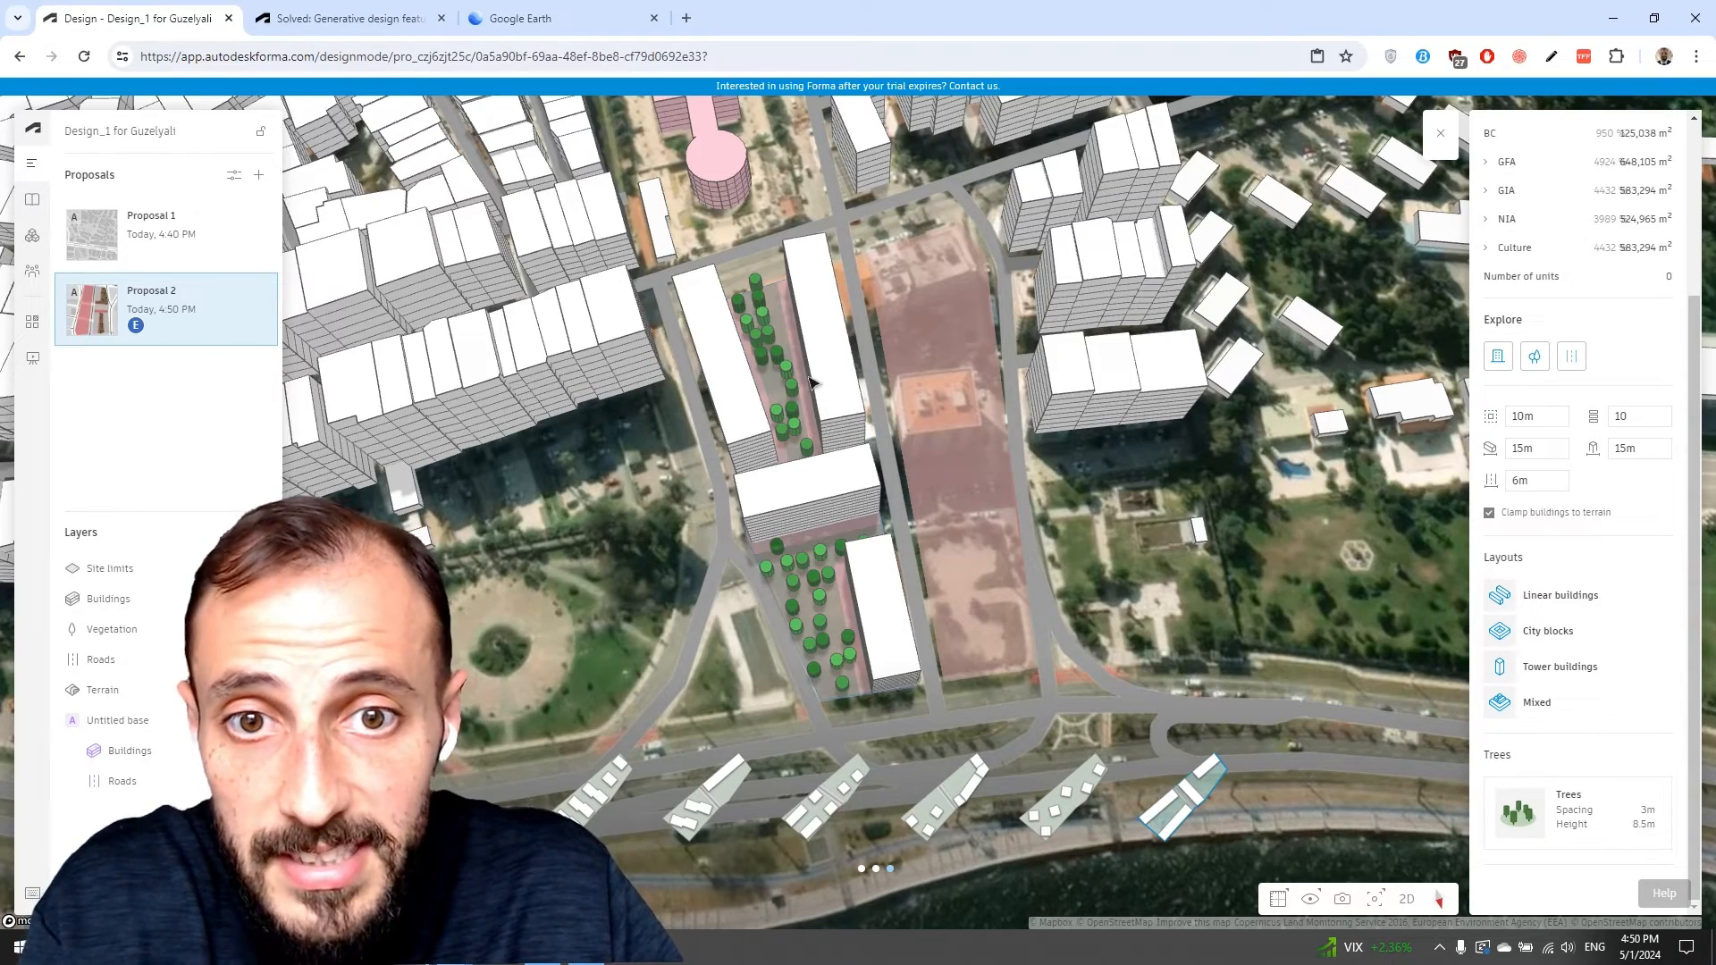
Select one linear building on the site and set it to 15 floors with a 5m floor height.
left_click(818, 429)
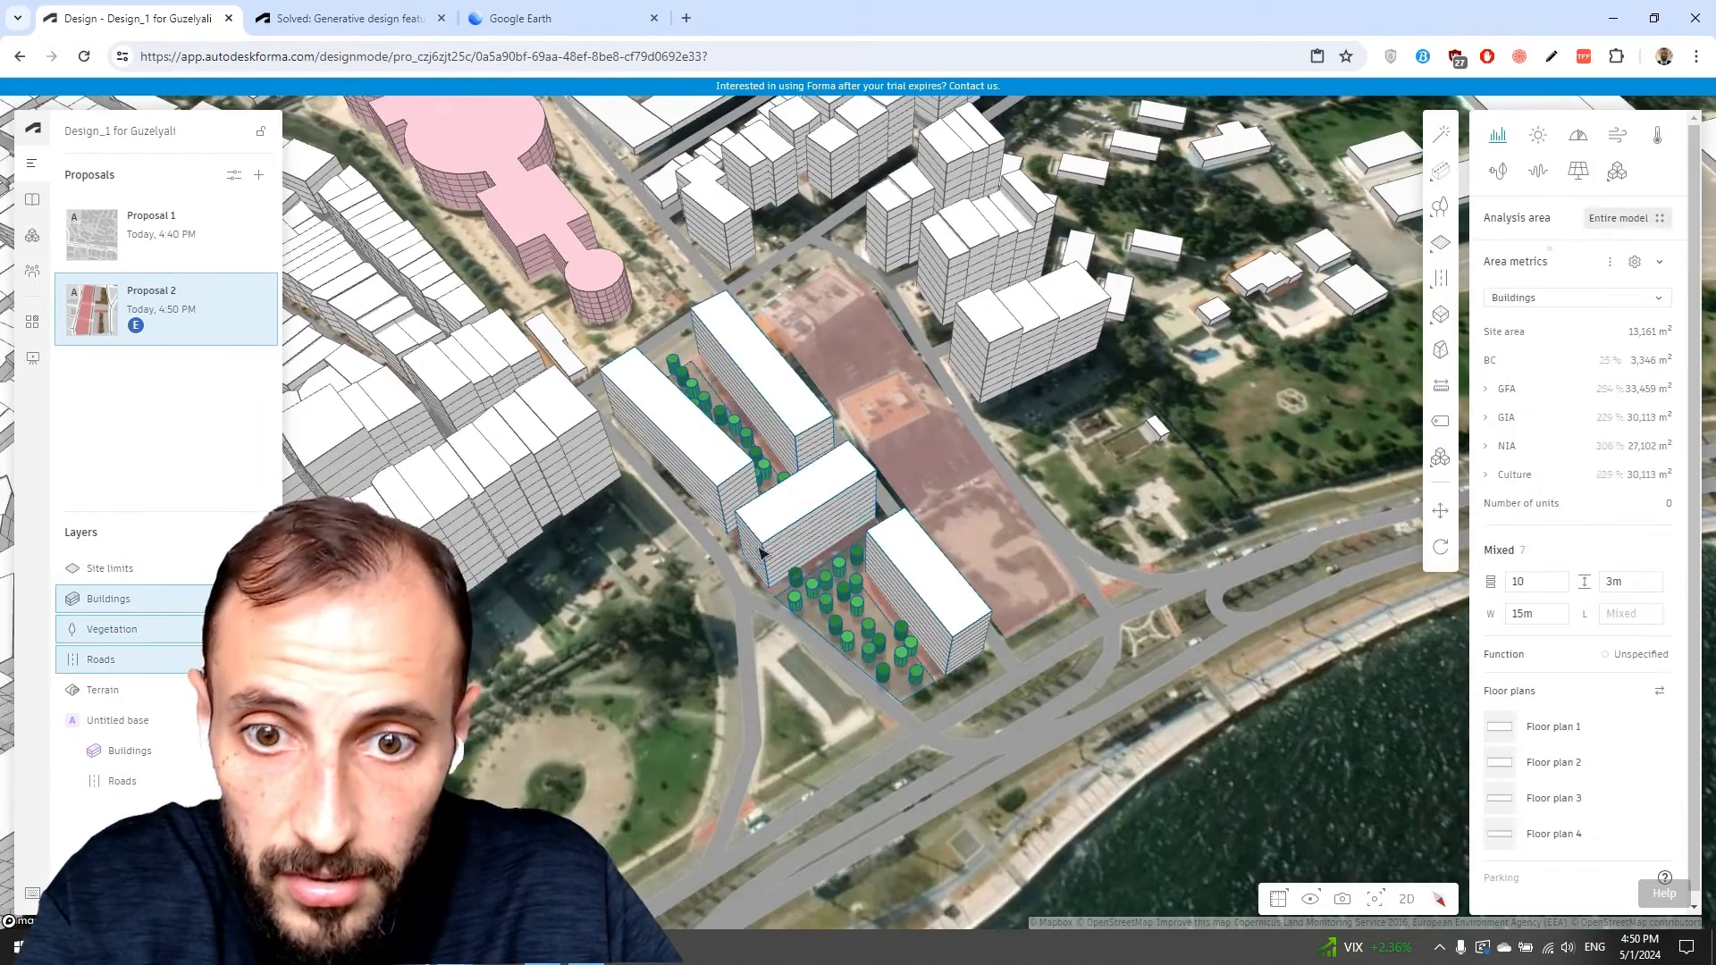
left_click(800, 438)
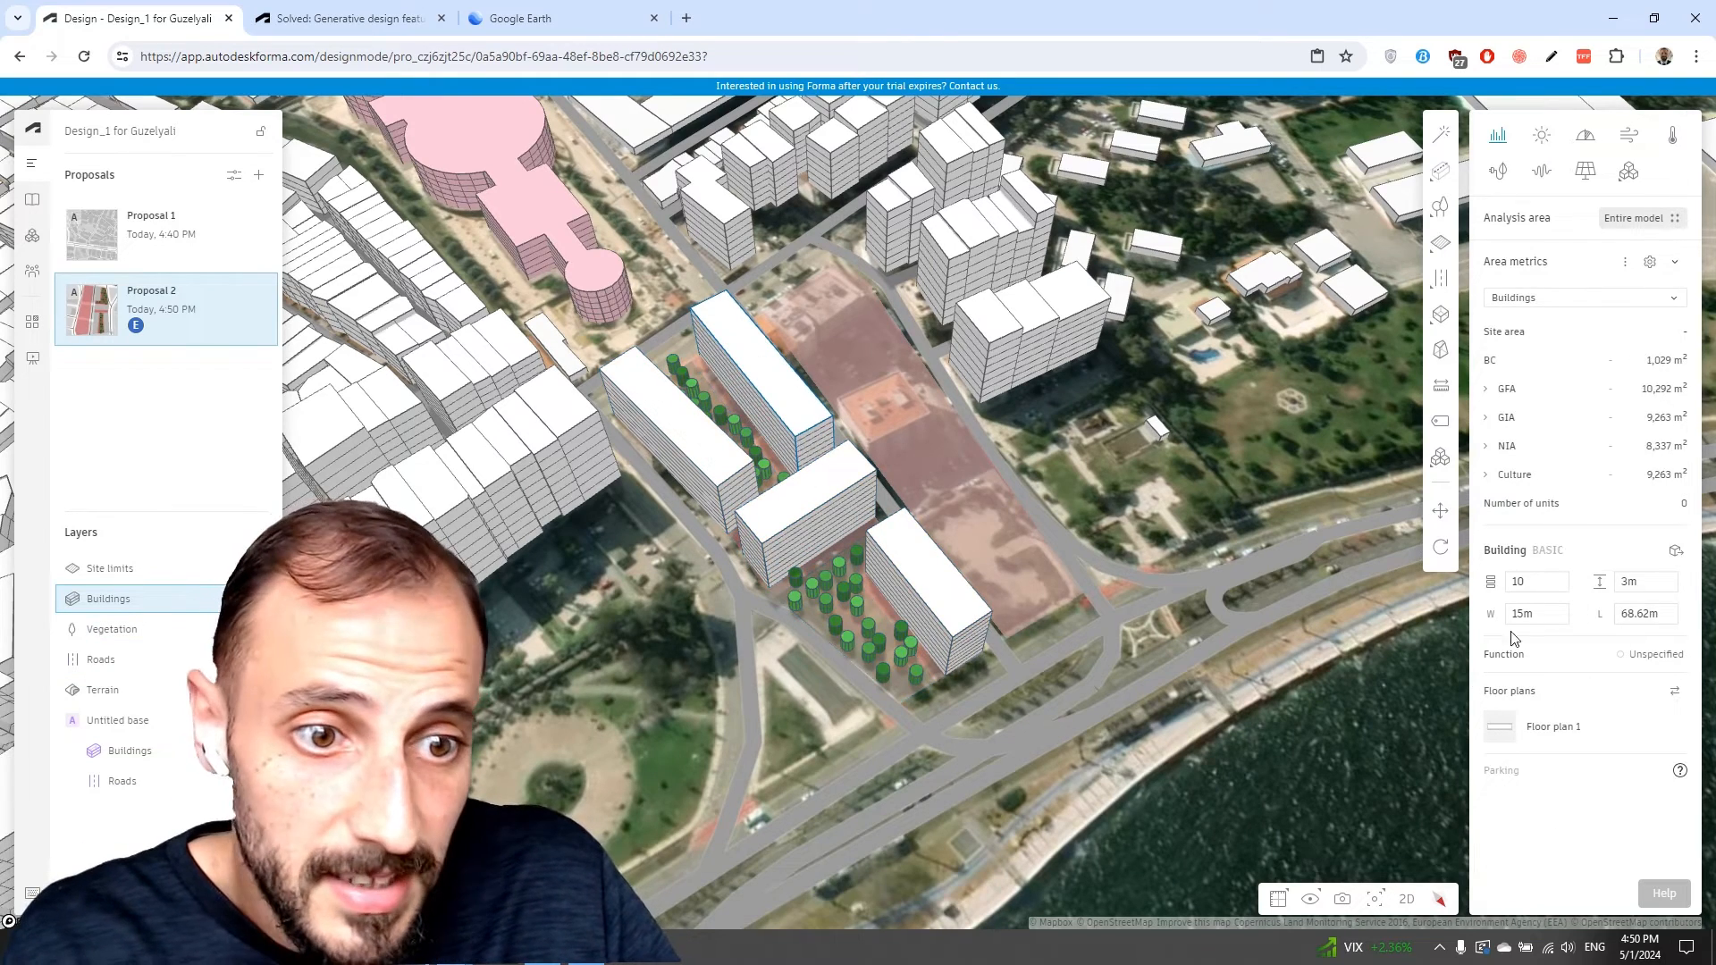
type("15")
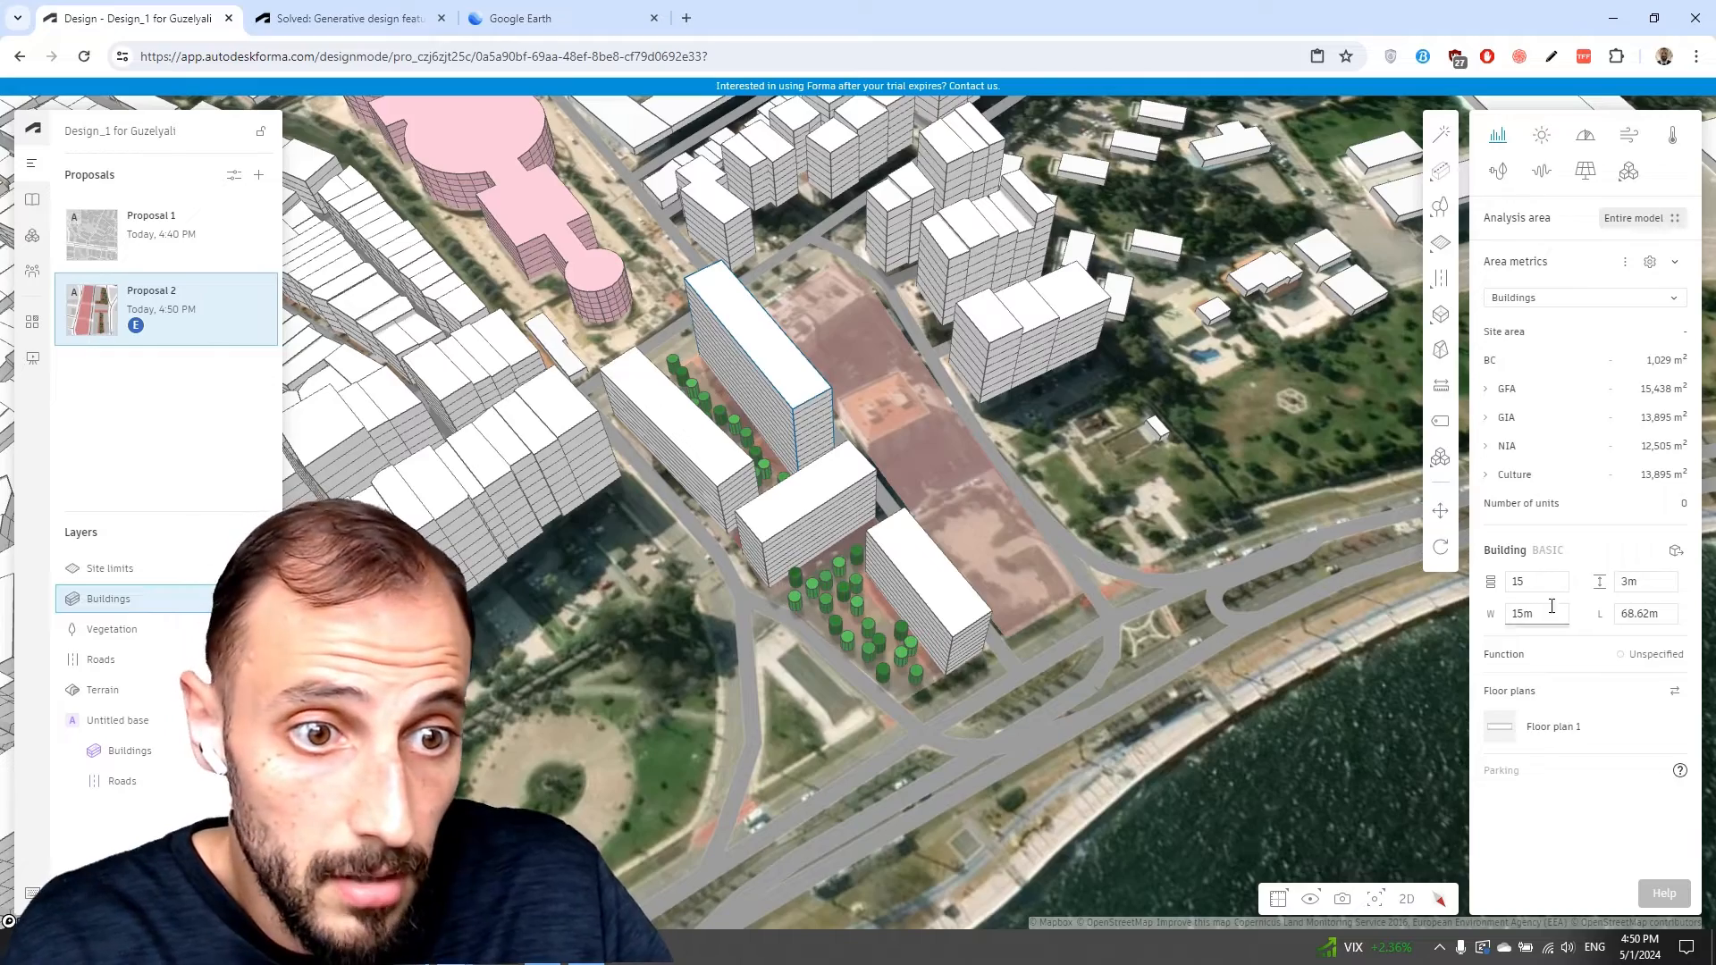
left_click(1634, 585)
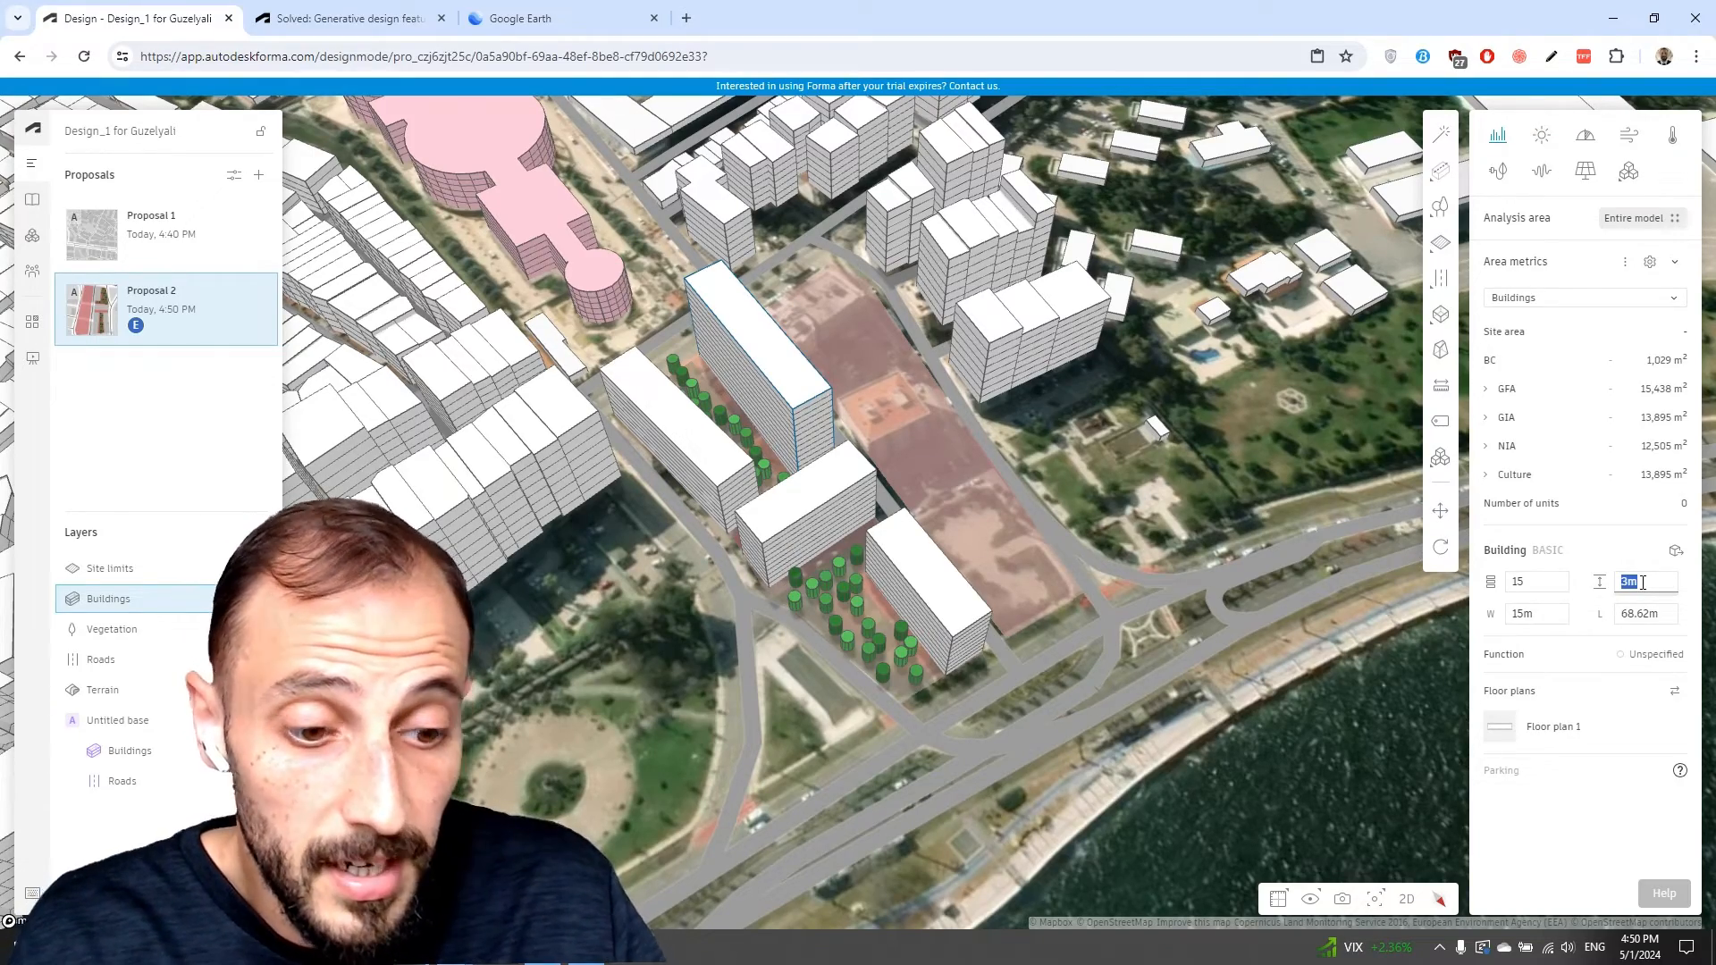
type("5")
left_click_drag(1162, 536, 895, 594)
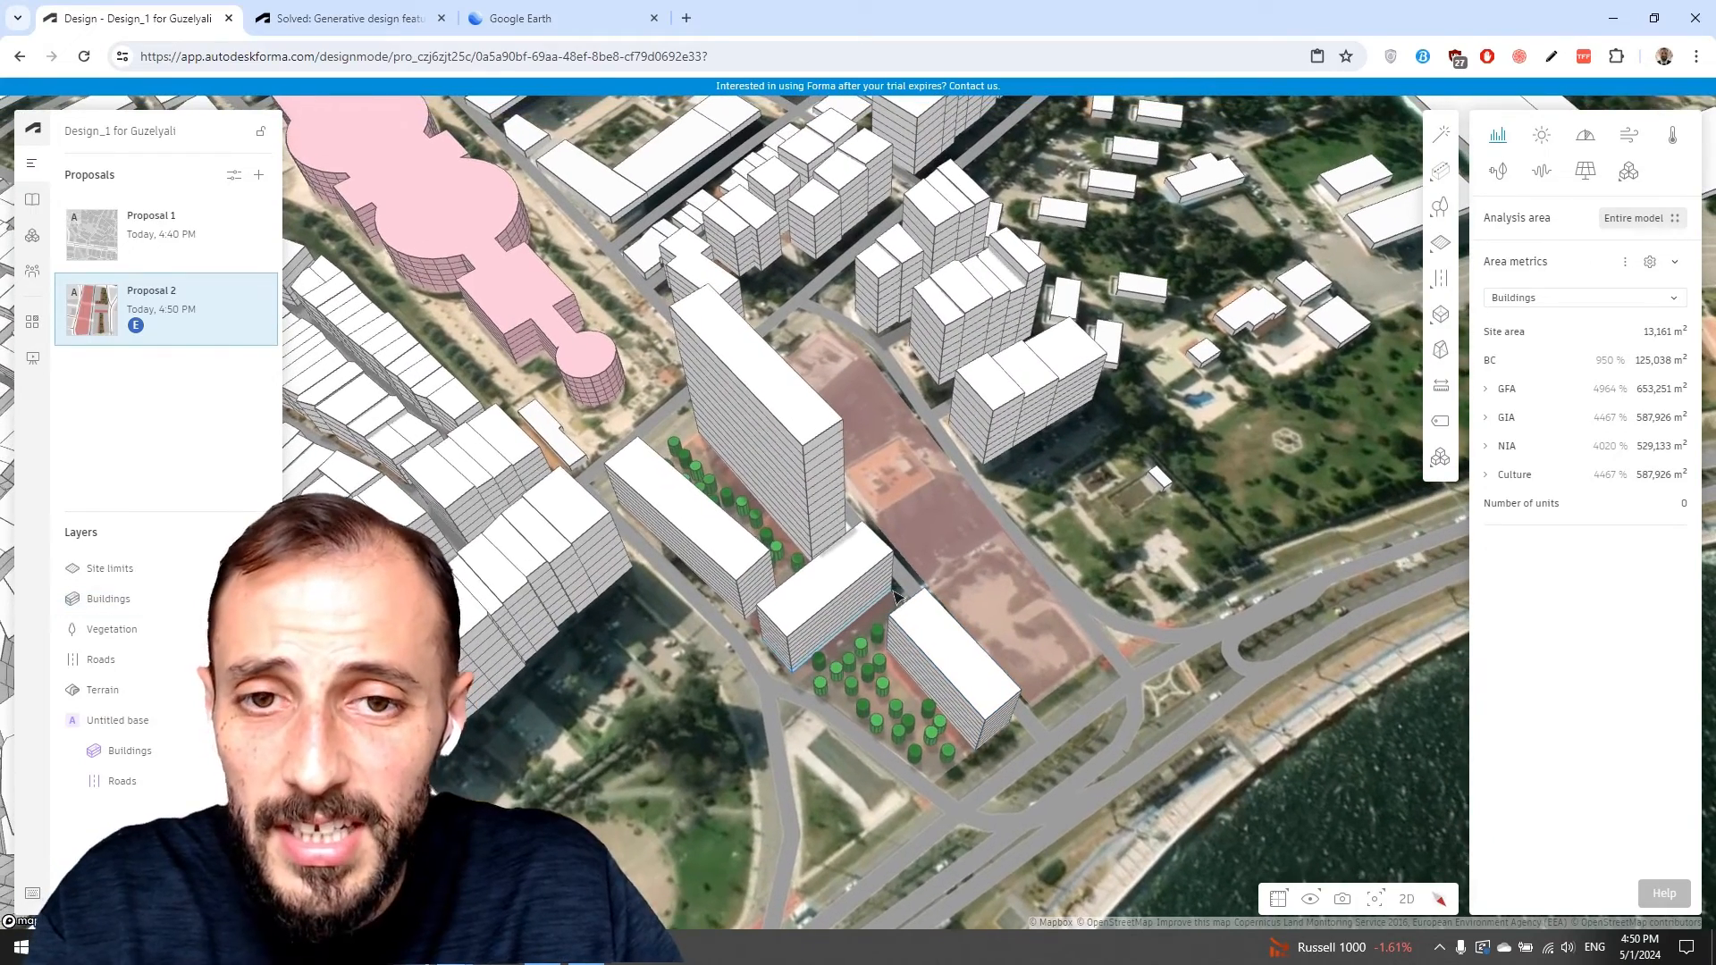